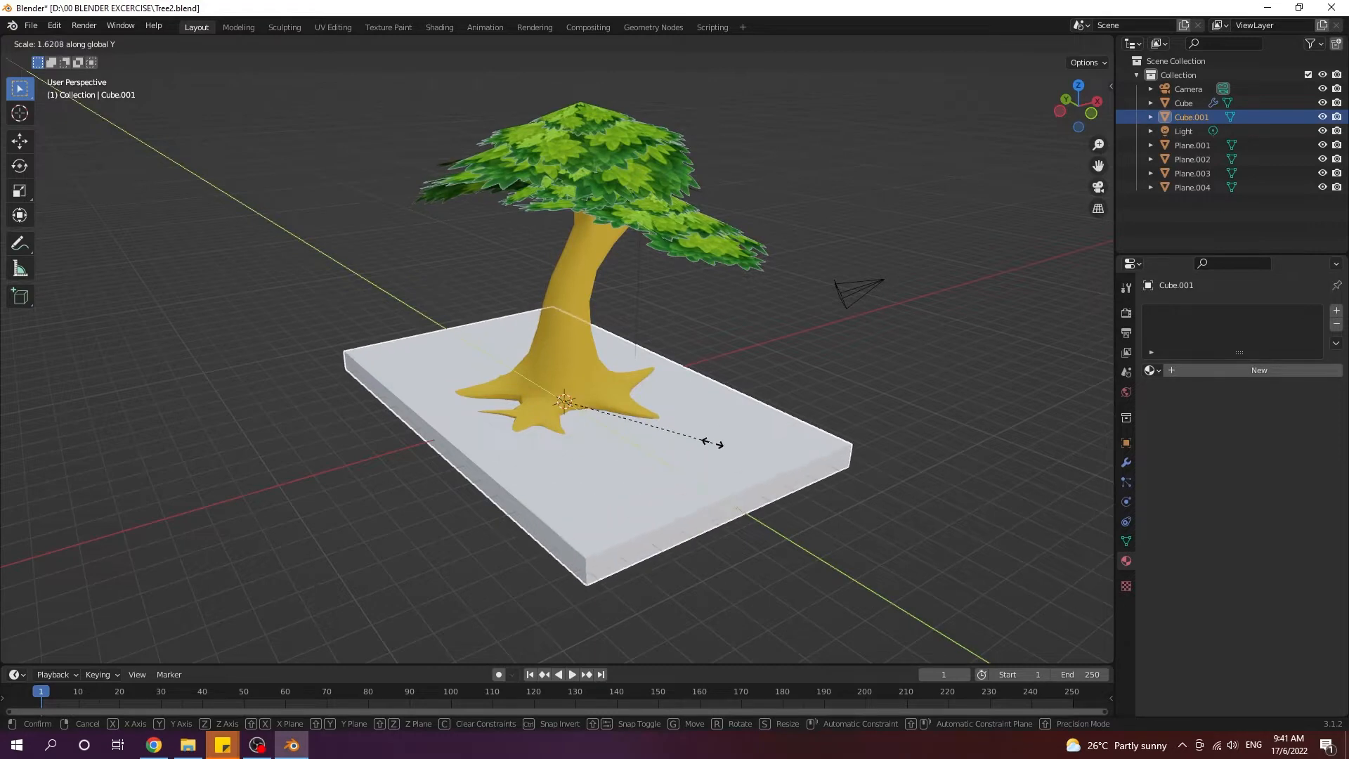
Step: Scale the flat ground slab by about 1.62 along Y and widen it along X into a roughly square base
{"action": "left_click", "coordinate": [695, 442]}
{"action": "key", "text": "s"}
{"action": "key", "text": "x"}
{"action": "left_click", "coordinate": [777, 429]}
{"action": "middle_click_drag", "start_coordinate": [596, 443], "coordinate": [571, 432]}
{"action": "scroll", "coordinate": [470, 422], "scroll_direction": "up", "scroll_amount": 2}
{"action": "scroll", "coordinate": [469, 421], "scroll_direction": "down", "scroll_amount": 2}
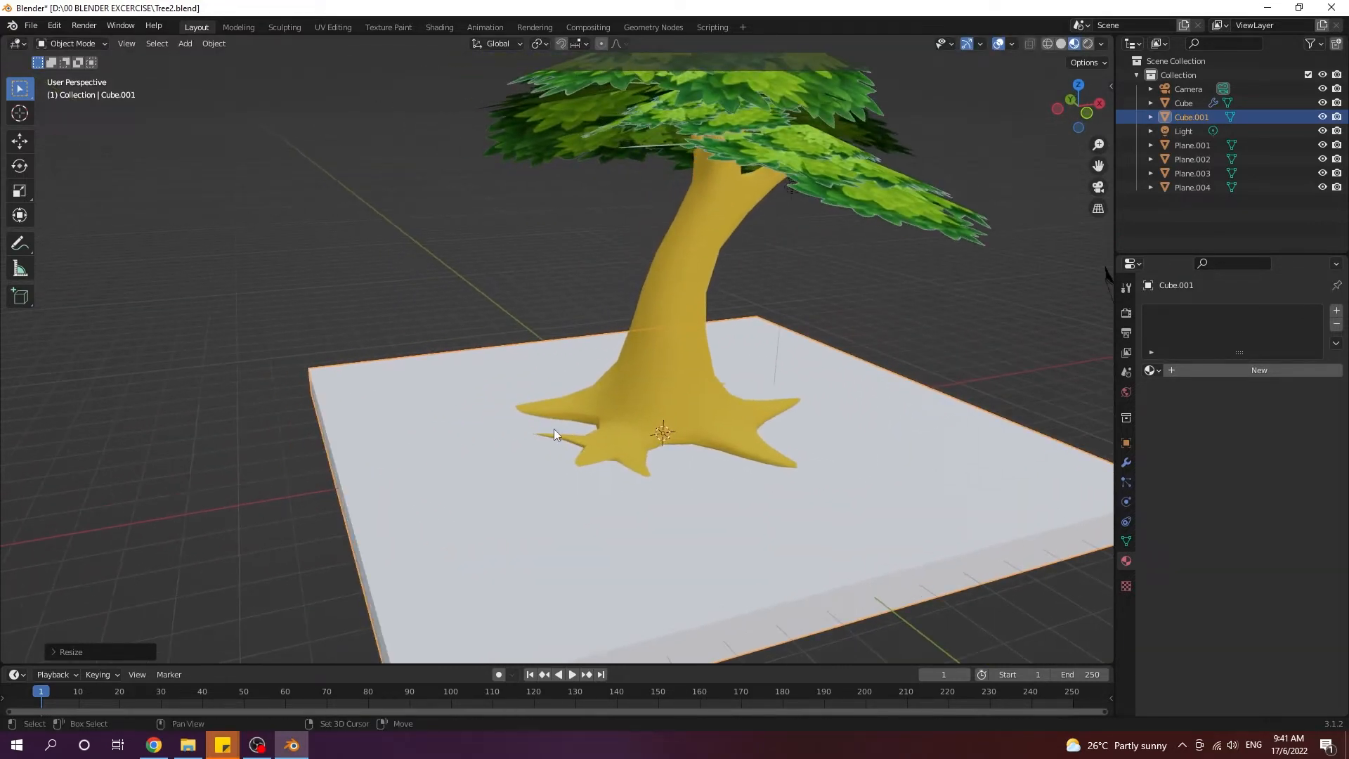
Step: Add a cube, raise it along Z above the slab and move it along Y to one side of the tree
{"action": "key", "text": "shift+a"}
{"action": "mouse_move", "coordinate": [554, 429]}
{"action": "left_click", "coordinate": [612, 442]}
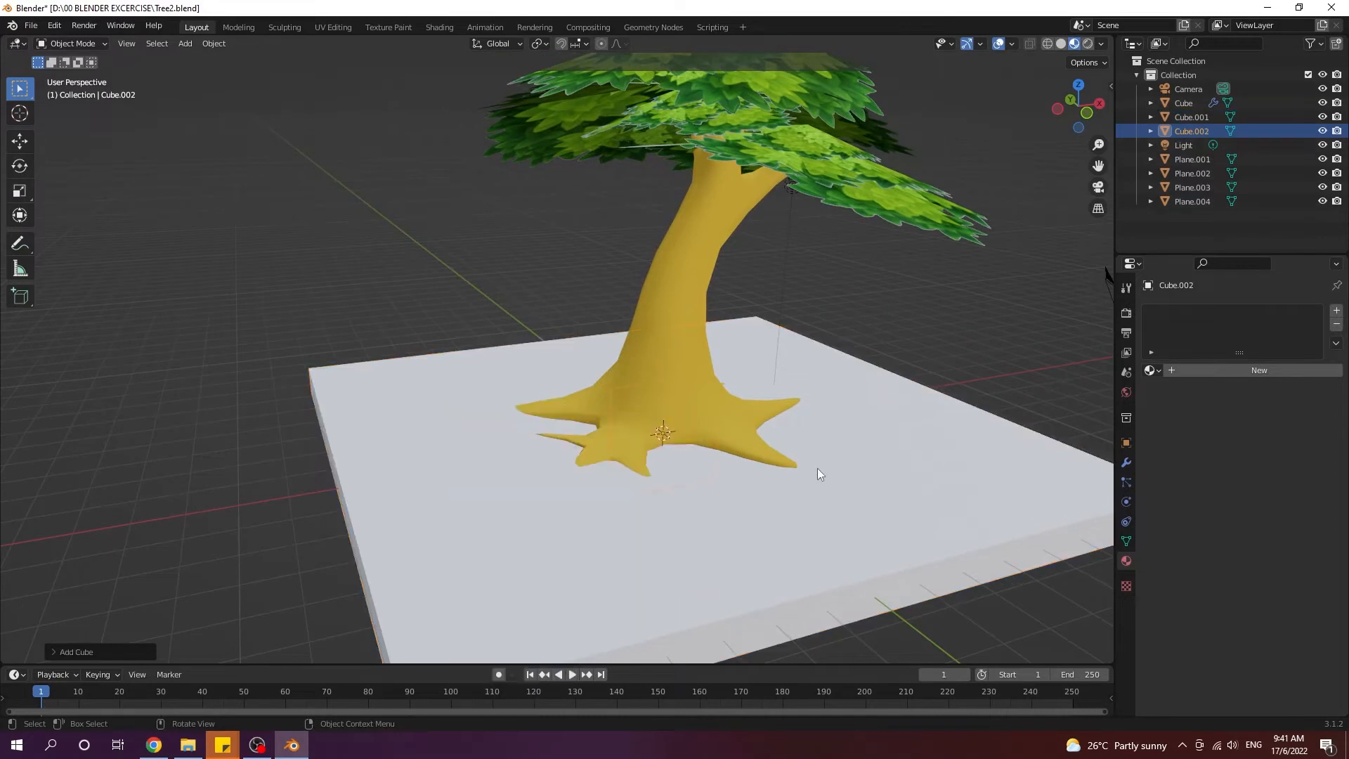
{"action": "key", "text": "g"}
{"action": "key", "text": "z"}
{"action": "left_click", "coordinate": [803, 391]}
{"action": "key", "text": "g"}
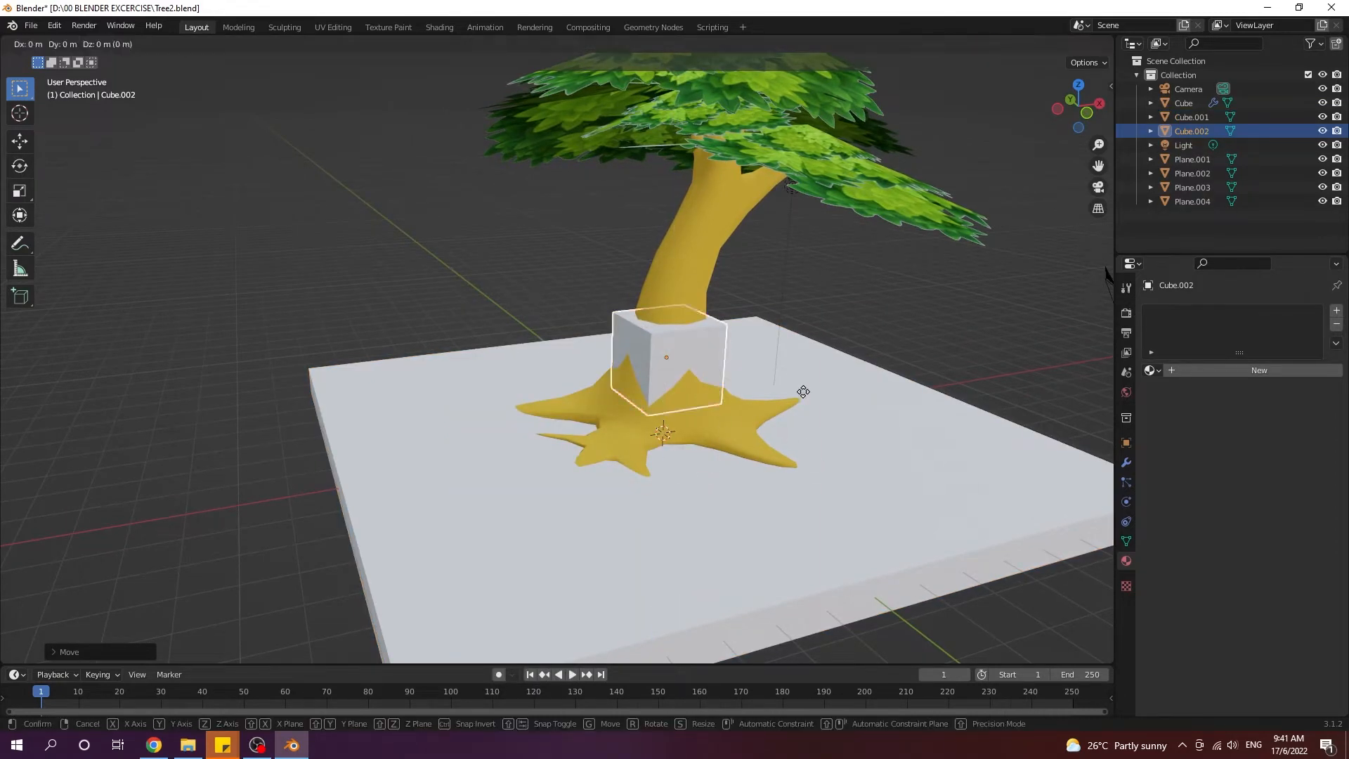
{"action": "key", "text": "y"}
{"action": "left_click", "coordinate": [687, 437]}
{"action": "middle_click_drag", "start_coordinate": [493, 436], "coordinate": [610, 419]}
Step: Shape the cube into a long, thin wall by scaling it, narrowing it along Y, and adjust its height along Z
{"action": "key", "text": "s"}
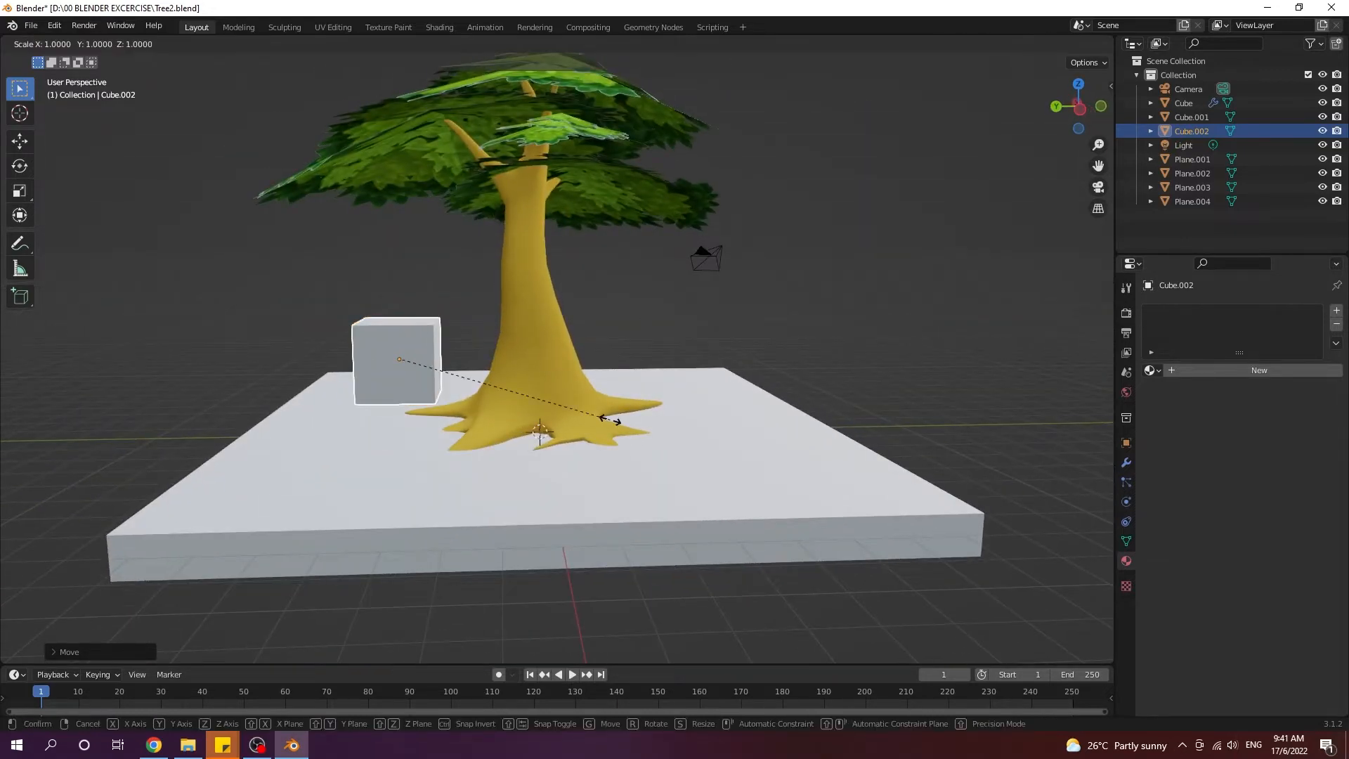
{"action": "left_click", "coordinate": [730, 320]}
{"action": "key", "text": "s"}
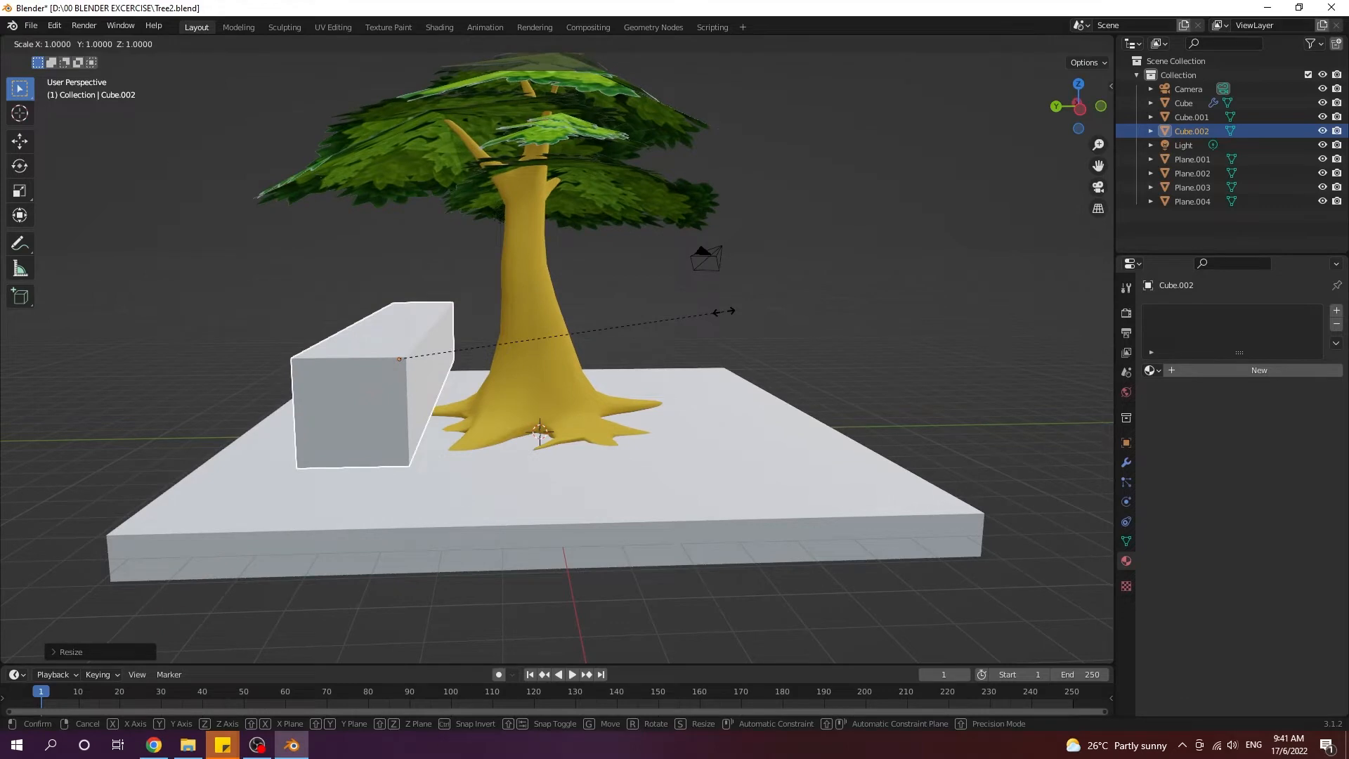
{"action": "key", "text": "y"}
{"action": "left_click", "coordinate": [485, 333]}
{"action": "middle_click_drag", "start_coordinate": [478, 338], "coordinate": [432, 357]}
{"action": "key", "text": "g"}
{"action": "key", "text": "z"}
{"action": "left_click", "coordinate": [400, 358]}
Step: Try rescaling the wall along X and along Y
{"action": "key", "text": "s"}
{"action": "key", "text": "x"}
{"action": "left_click", "coordinate": [357, 365]}
{"action": "key", "text": "ctrl+z"}
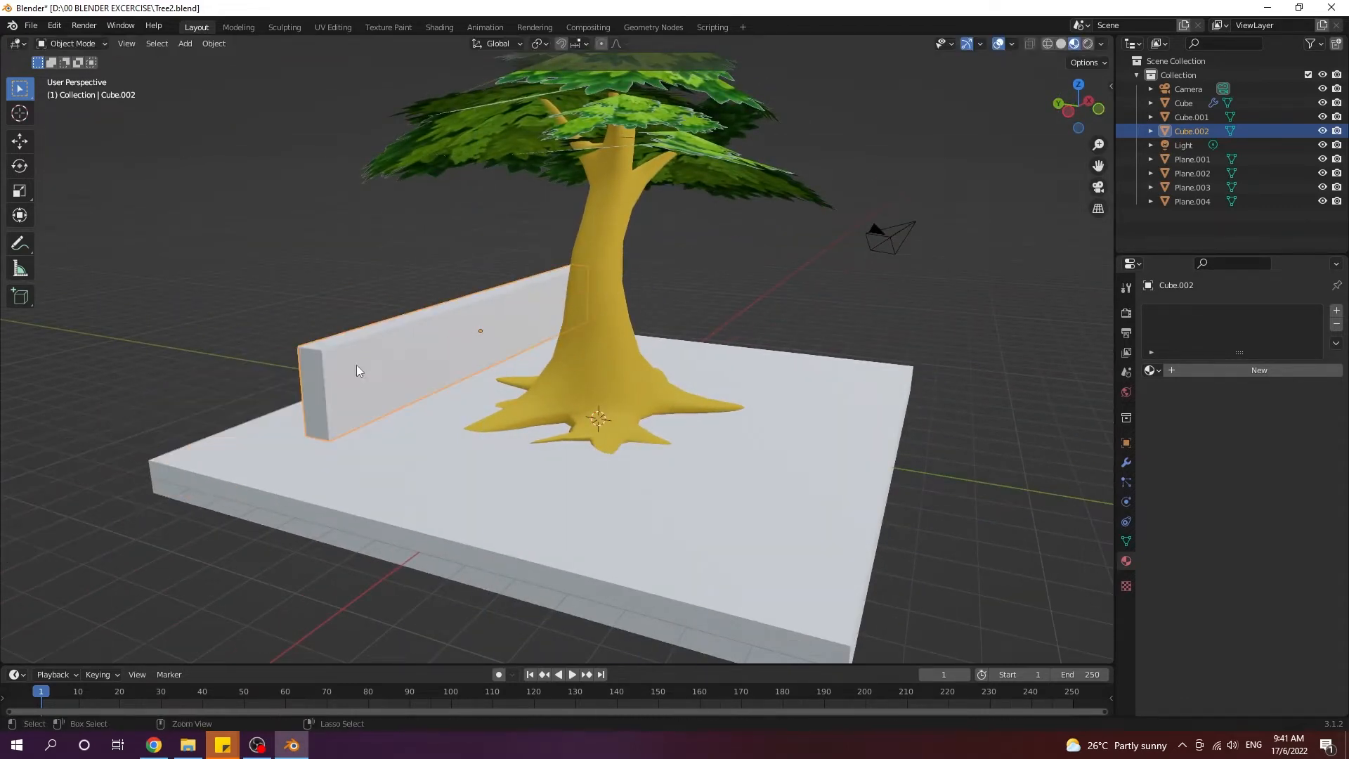
{"action": "key", "text": "s"}
{"action": "key", "text": "y"}
{"action": "right_click", "coordinate": [370, 382]}
{"action": "left_click", "coordinate": [382, 386]}
Step: Move the wall along Y to the slab's edge and lower it about 0.67 m along Z onto the slab
{"action": "key", "text": "g"}
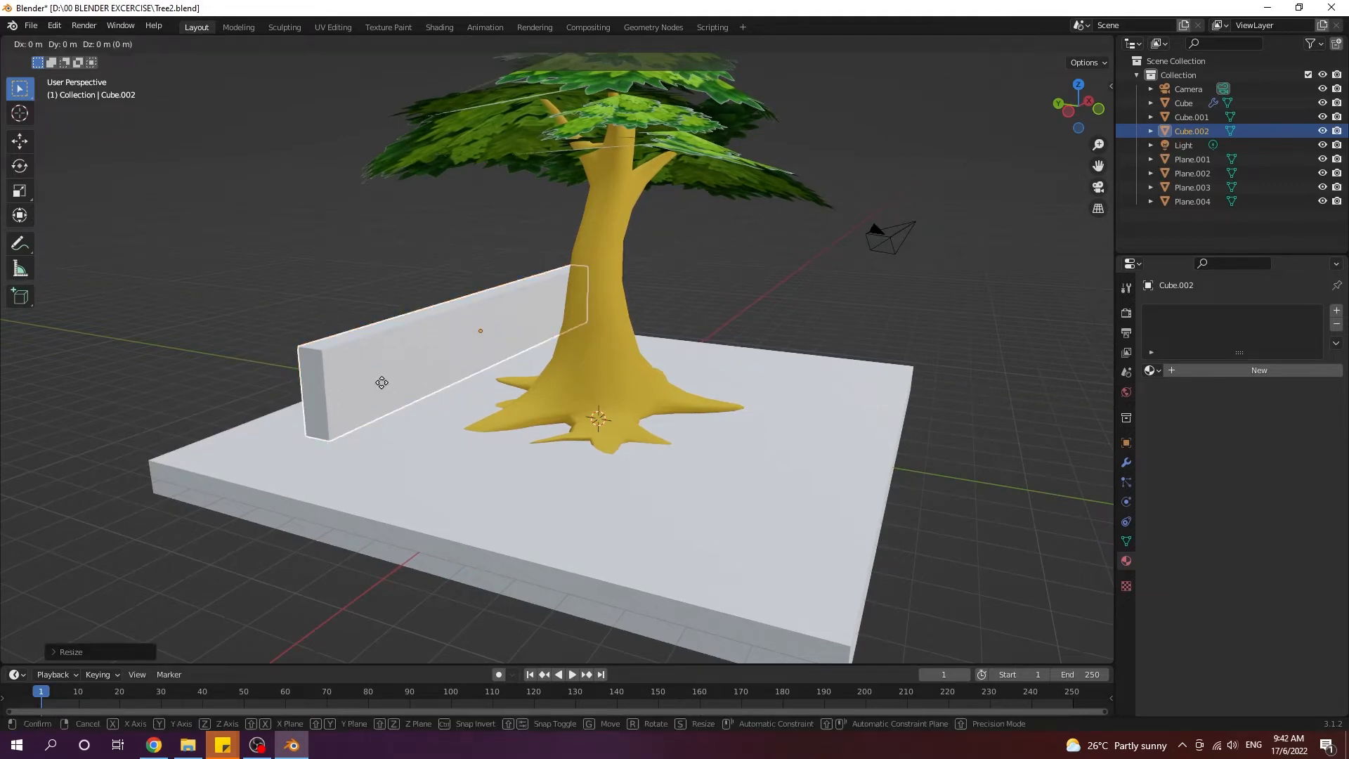
{"action": "key", "text": "y"}
{"action": "left_click", "coordinate": [316, 385]}
{"action": "middle_click_drag", "start_coordinate": [318, 385], "coordinate": [457, 366]}
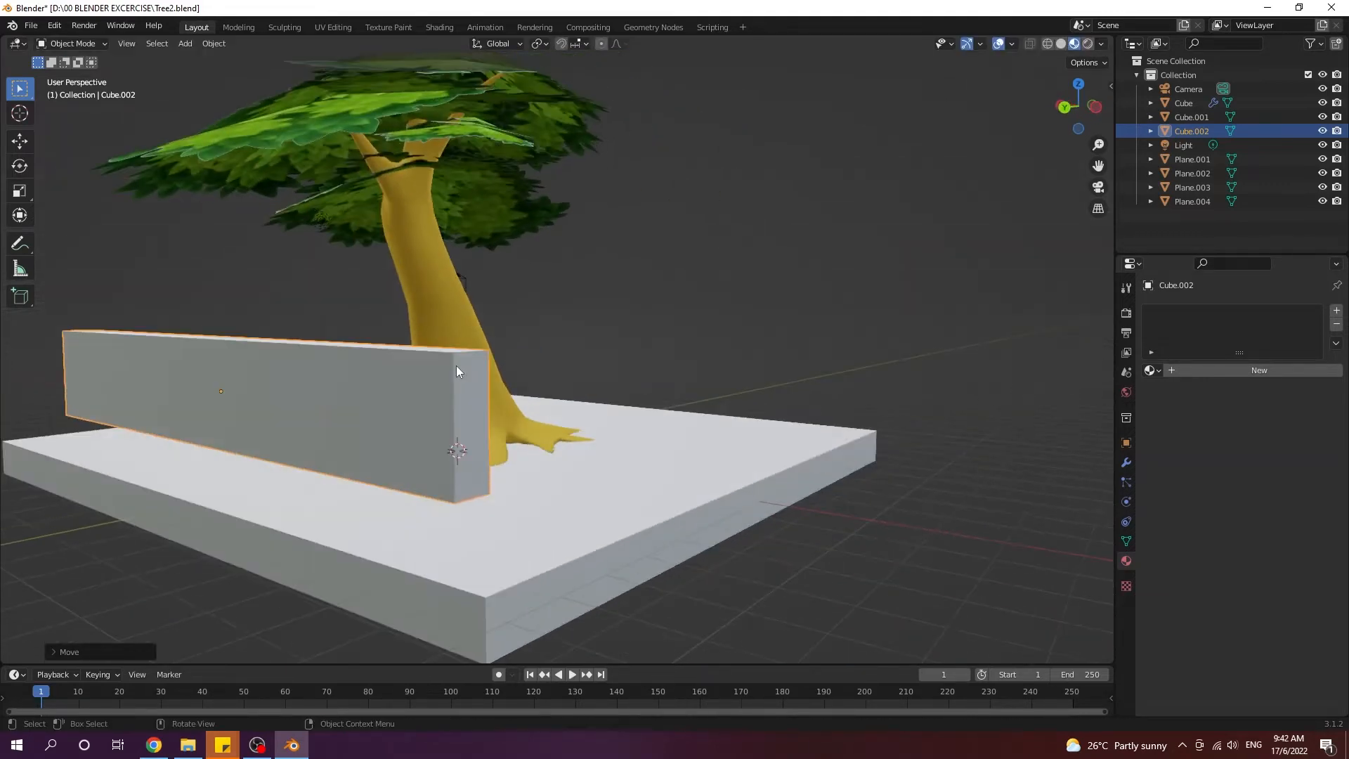
{"action": "key", "text": "g"}
{"action": "key", "text": "z"}
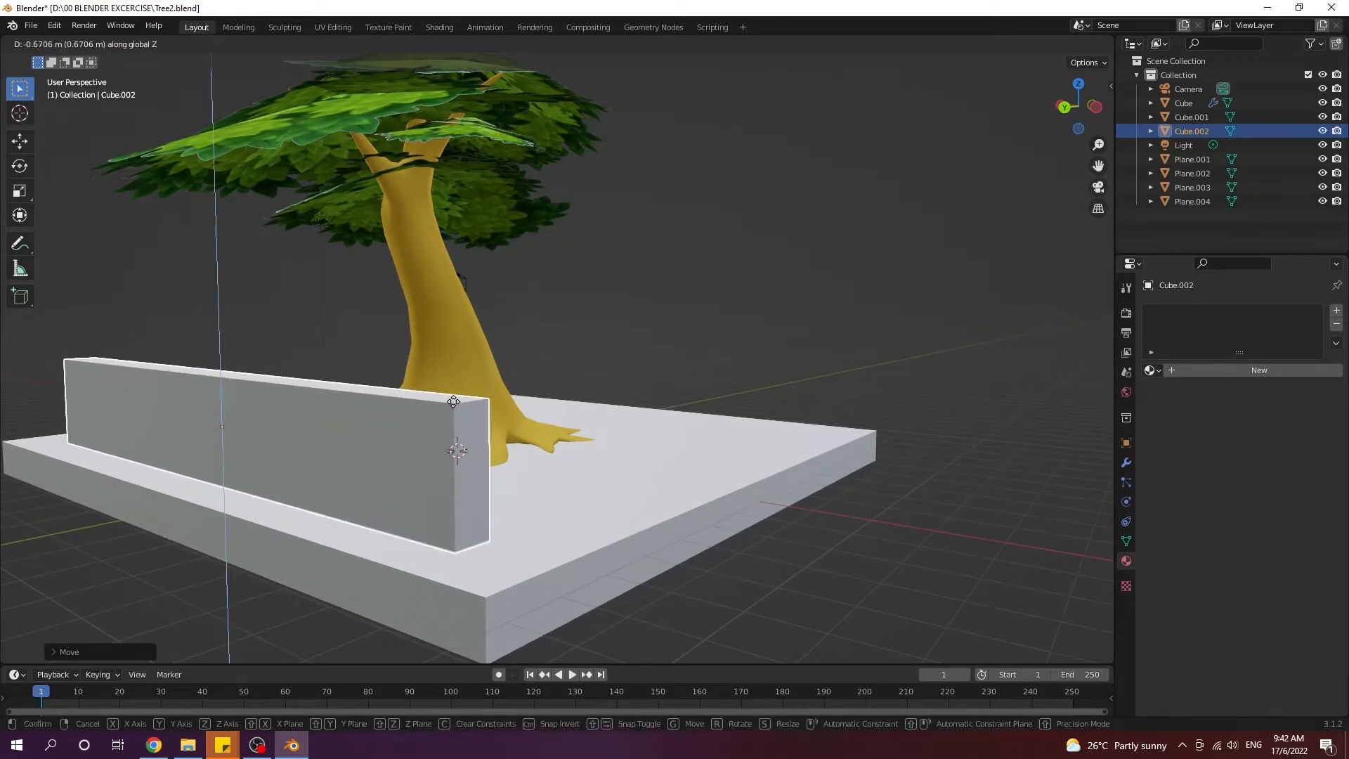
{"action": "left_click", "coordinate": [453, 403]}
{"action": "middle_click_drag", "start_coordinate": [454, 404], "coordinate": [468, 436]}
Step: Lengthen the wall by a factor of about 1.19 along X to match the slab's edge
{"action": "key", "text": "s"}
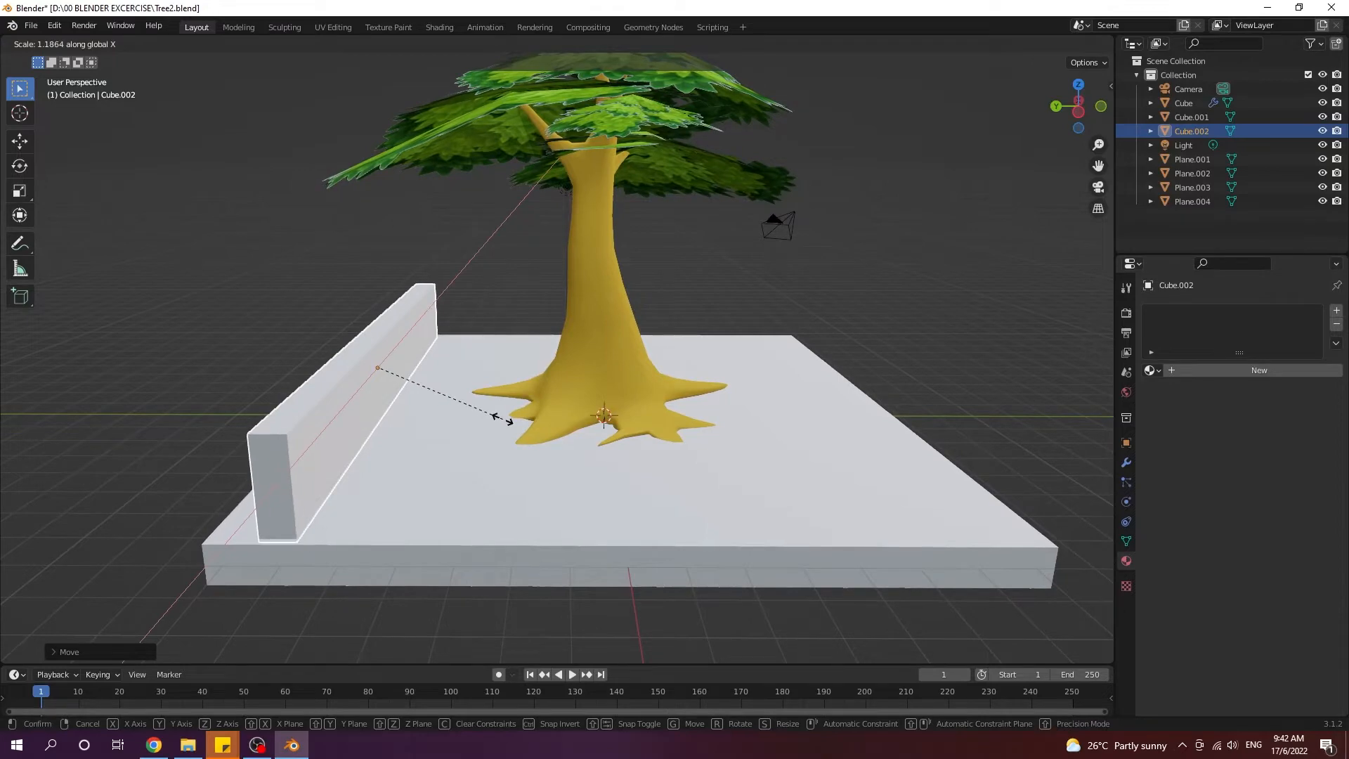
{"action": "left_click", "coordinate": [500, 419]}
{"action": "middle_click_drag", "start_coordinate": [500, 419], "coordinate": [717, 343]}
Step: Select the wall and give it a new material named Brick Wall
{"action": "left_click", "coordinate": [416, 247]}
{"action": "scroll", "coordinate": [436, 298], "scroll_direction": "down", "scroll_amount": 5}
{"action": "mouse_move", "coordinate": [435, 297]}
{"action": "middle_mouse_down"}
{"action": "mouse_move", "coordinate": [450, 297]}
{"action": "mouse_move", "coordinate": [438, 297]}
{"action": "middle_mouse_up"}
{"action": "middle_click_drag", "start_coordinate": [437, 297], "coordinate": [448, 271], "text": "shift"}
{"action": "scroll", "coordinate": [389, 296], "scroll_direction": "up", "scroll_amount": 3}
{"action": "scroll", "coordinate": [449, 285], "scroll_direction": "down", "scroll_amount": 2}
{"action": "left_click", "coordinate": [436, 286]}
{"action": "scroll", "coordinate": [435, 286], "scroll_direction": "up", "scroll_amount": 4}
{"action": "middle_click_drag", "start_coordinate": [431, 330], "coordinate": [768, 333], "text": "shift"}
{"action": "left_click", "coordinate": [1172, 373]}
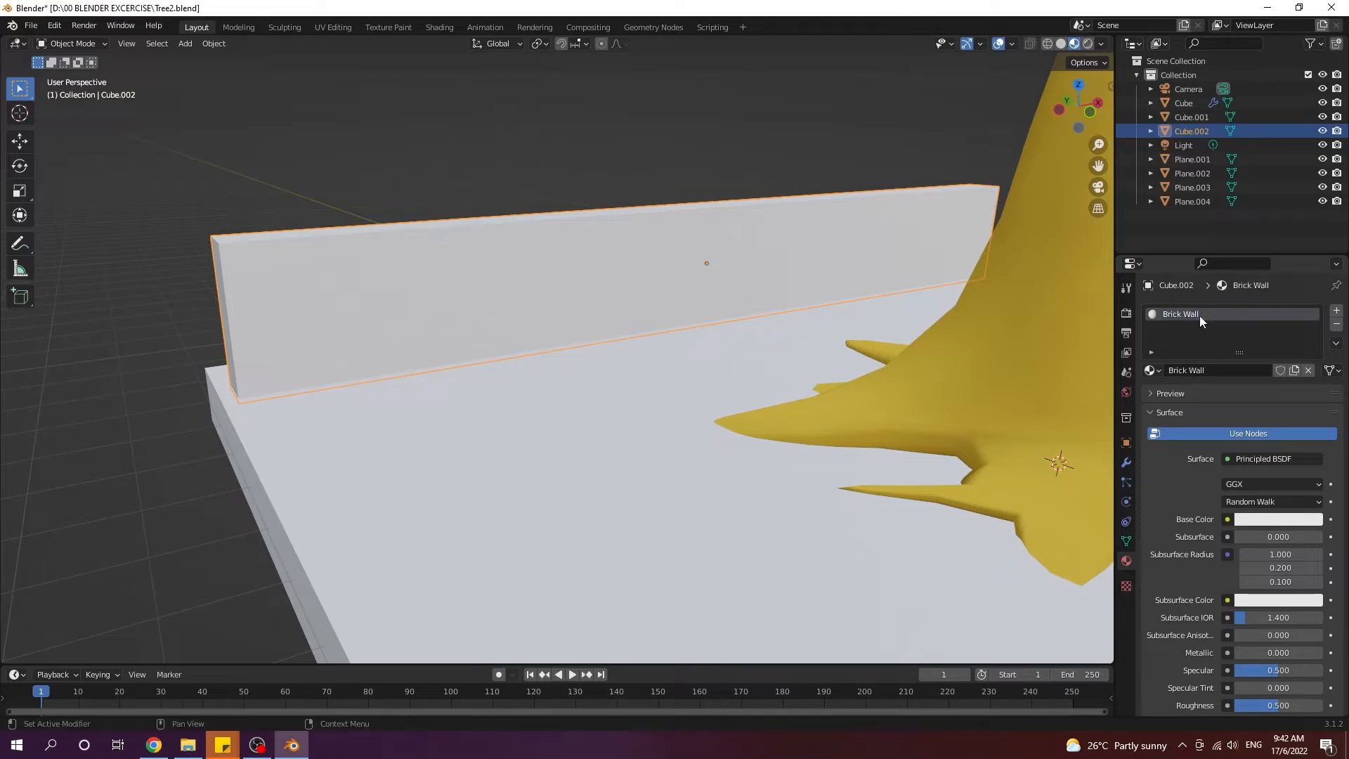
{"action": "scroll", "coordinate": [696, 374], "scroll_direction": "down", "scroll_amount": 3}
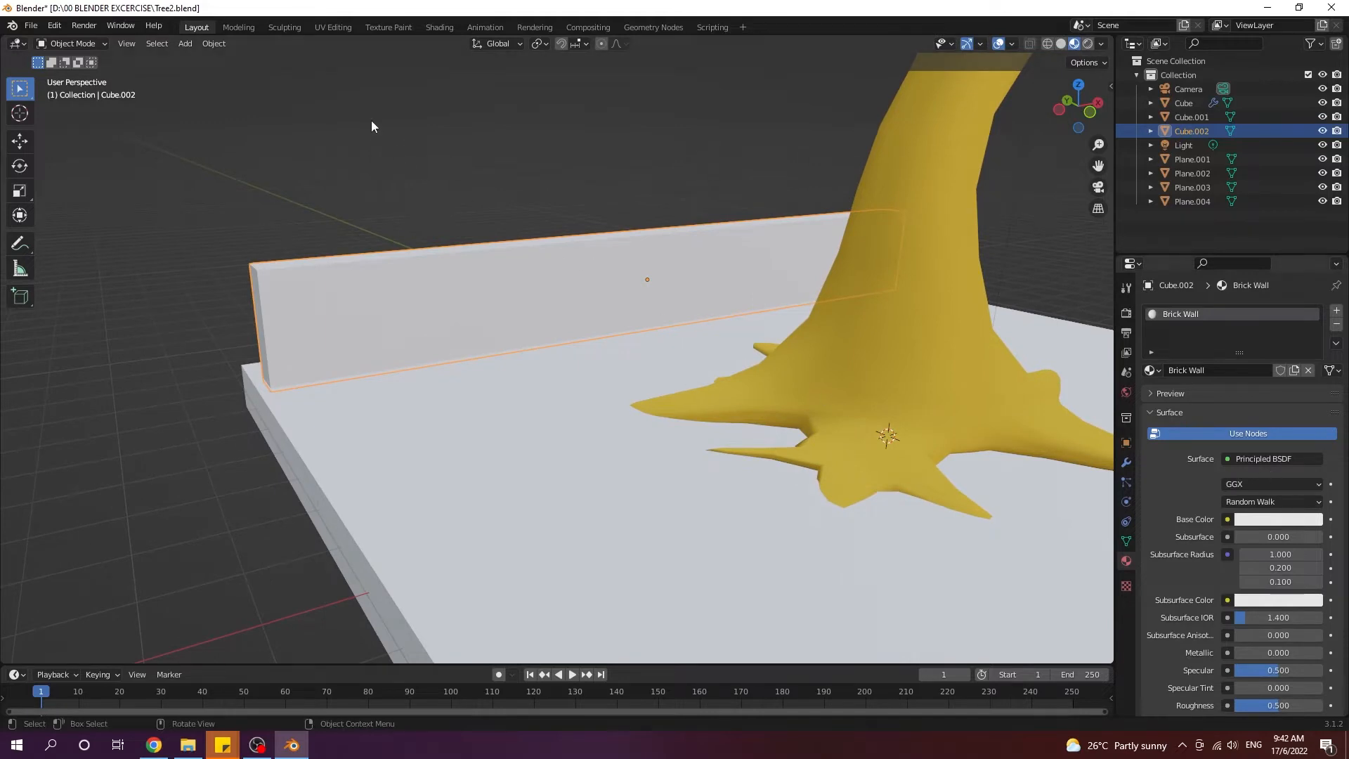
Step: In the Shading workspace, bring the Brick_Wall_019 base color image from File Explorer's TREE TEXTURE folder into the wall's material nodes
{"action": "left_click", "coordinate": [439, 28]}
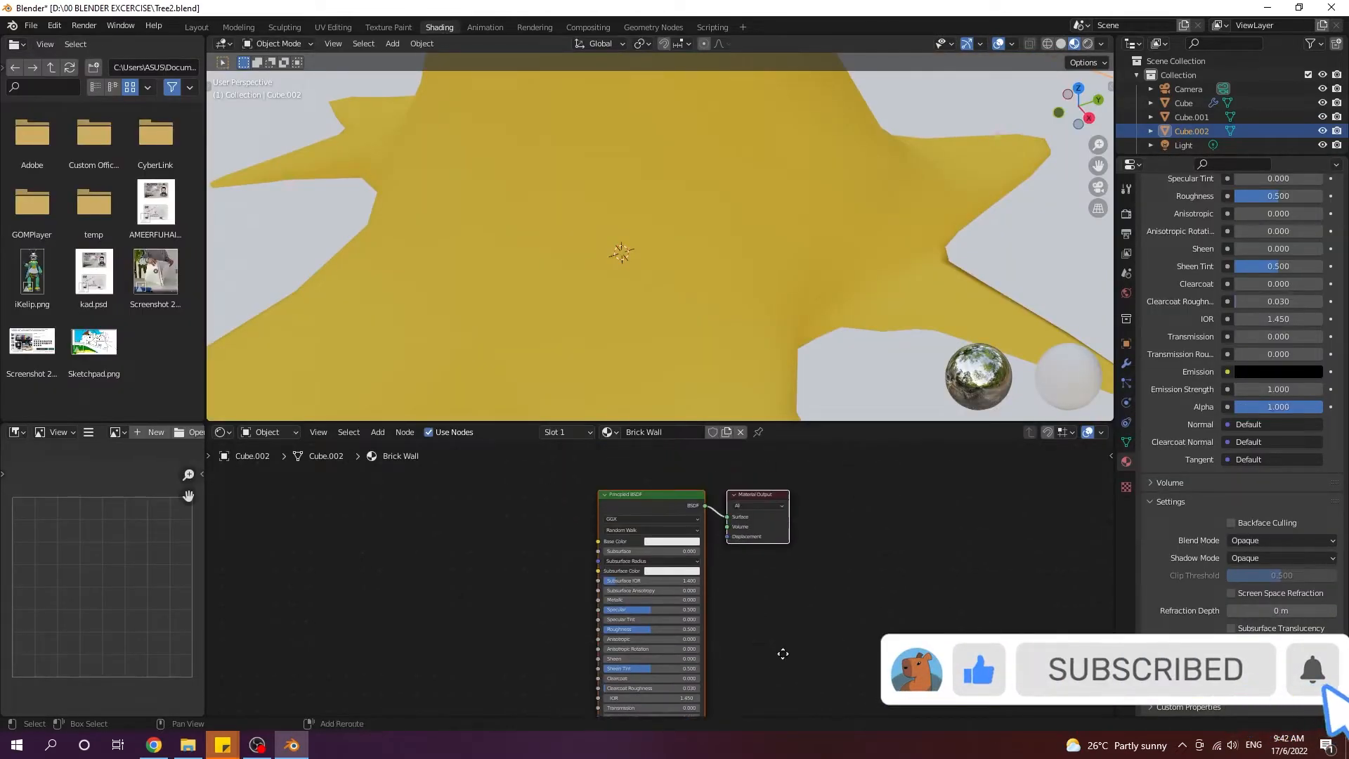
{"action": "middle_click_drag", "start_coordinate": [783, 653], "coordinate": [790, 631]}
{"action": "left_click", "coordinate": [190, 745]}
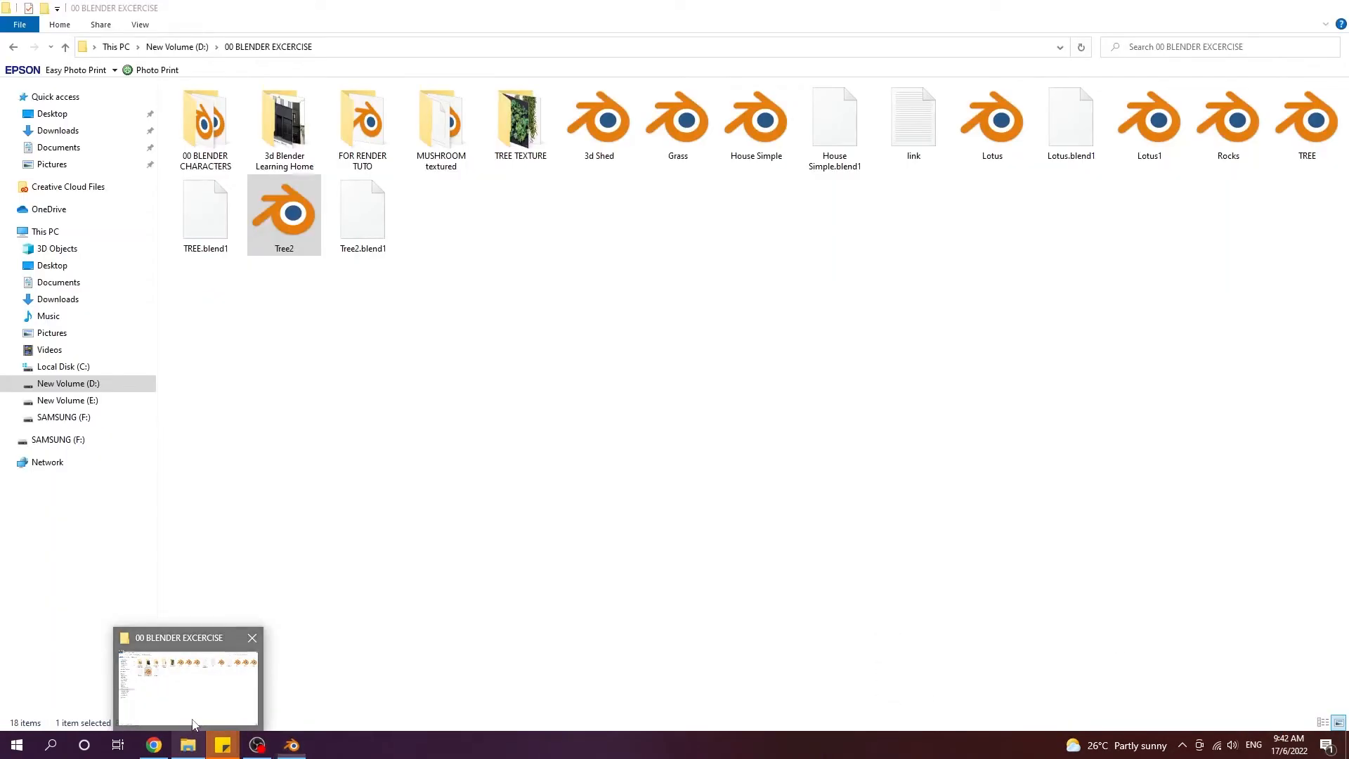
{"action": "double_click", "coordinate": [525, 120]}
{"action": "left_click_drag", "start_coordinate": [552, 7], "coordinate": [797, 79]}
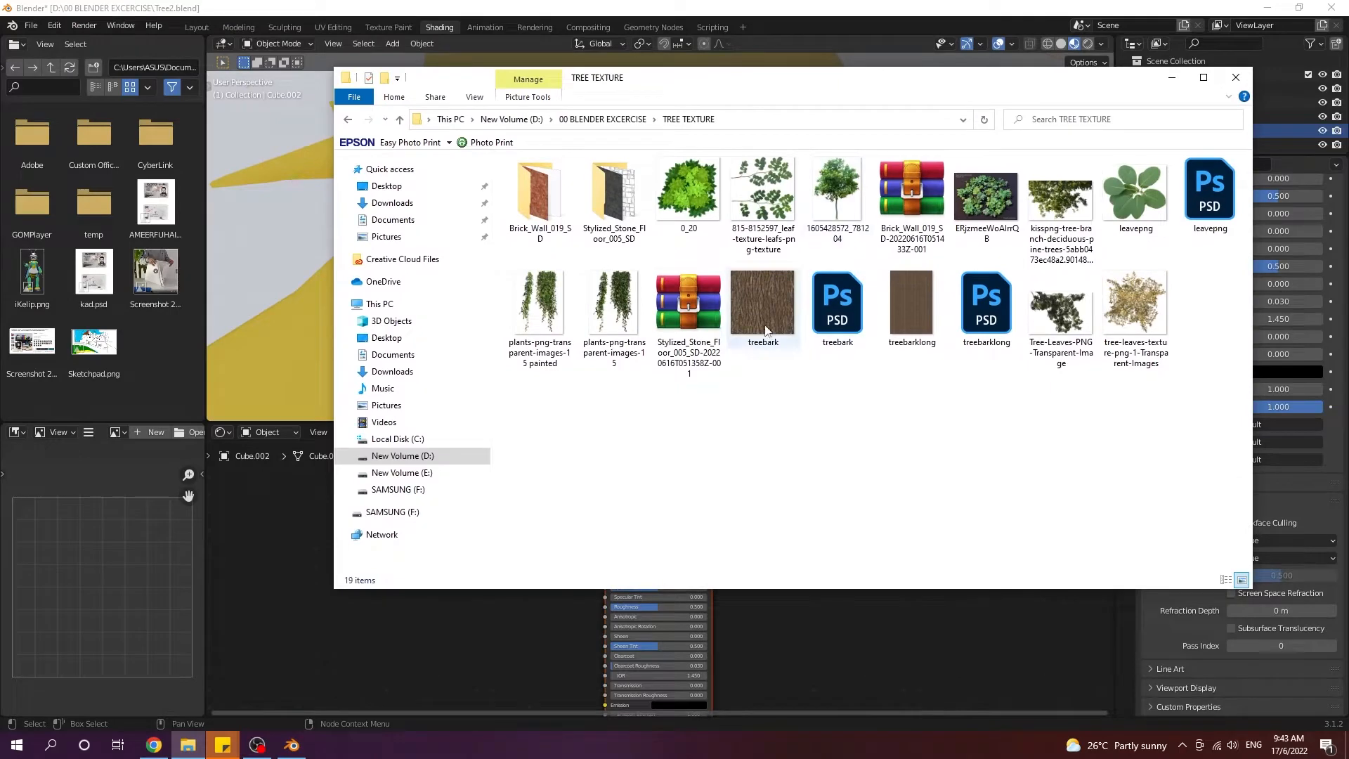
{"action": "double_click", "coordinate": [574, 223]}
{"action": "left_click_drag", "start_coordinate": [629, 200], "coordinate": [277, 576]}
{"action": "left_click", "coordinate": [501, 480]}
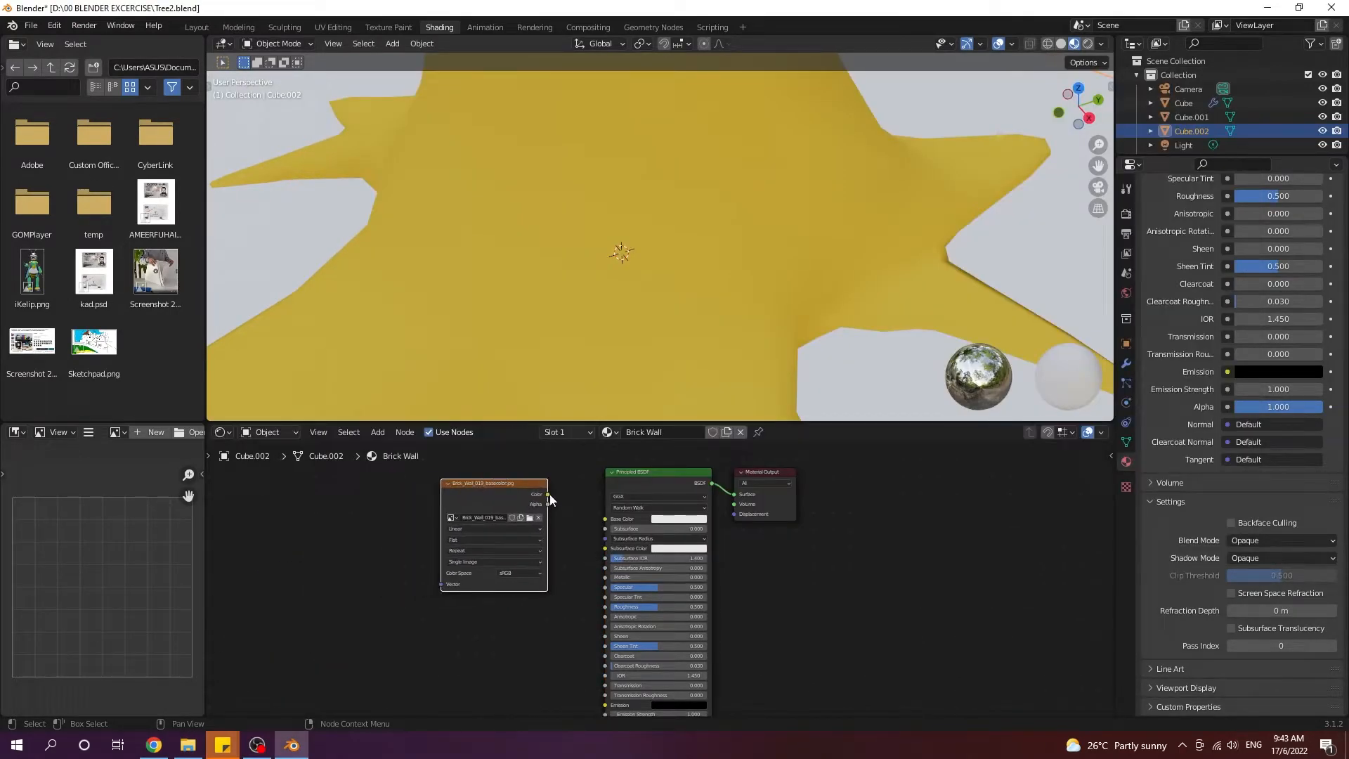
Step: Link the brick image's Color output to the Base Color of the Principled BSDF
{"action": "left_click_drag", "start_coordinate": [608, 526], "coordinate": [607, 521]}
{"action": "scroll", "coordinate": [596, 186], "scroll_direction": "down", "scroll_amount": 4}
{"action": "middle_click_drag", "start_coordinate": [587, 246], "coordinate": [723, 225]}
{"action": "middle_click_drag", "start_coordinate": [506, 246], "coordinate": [492, 166], "text": "shift"}
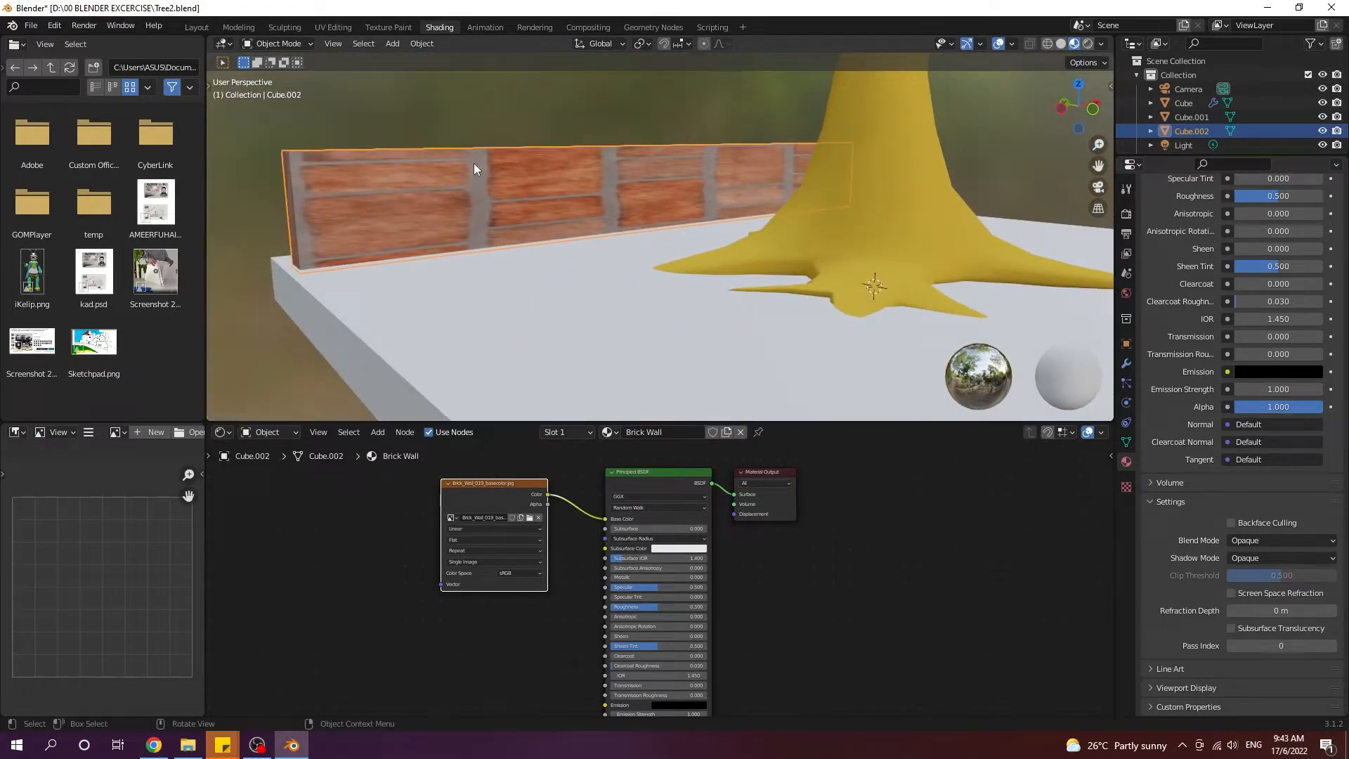
Step: Open the wall in the UV Editing workspace and display the 3D view in Material Preview shading
{"action": "left_click", "coordinate": [337, 28]}
{"action": "scroll", "coordinate": [407, 252], "scroll_direction": "down", "scroll_amount": 3}
{"action": "middle_click_drag", "start_coordinate": [940, 398], "coordinate": [1006, 386]}
{"action": "key", "text": "z"}
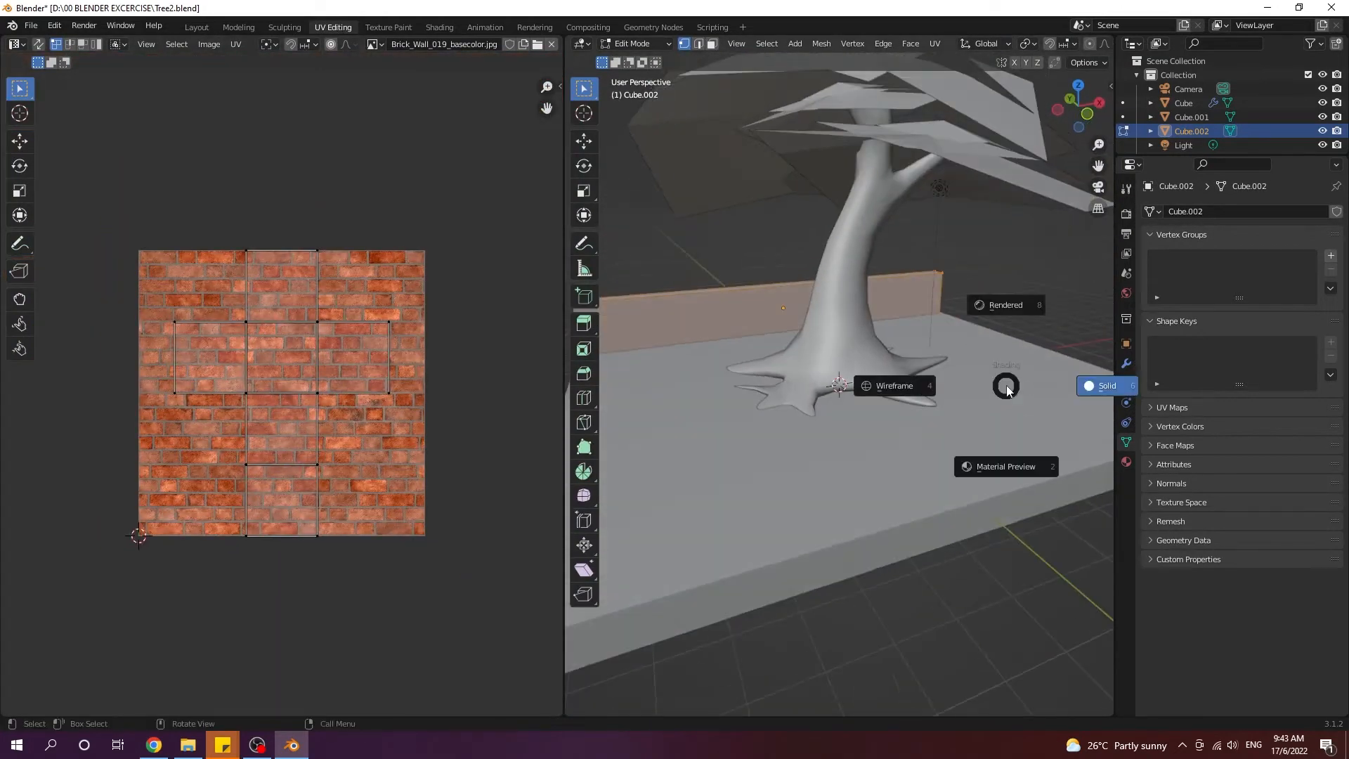
{"action": "left_click", "coordinate": [1008, 465]}
{"action": "scroll", "coordinate": [612, 476], "scroll_direction": "down", "scroll_amount": 3}
Step: Try enlarging the wall's entire UV layout over the brick image, and undo the scaling
{"action": "key", "text": "a"}
{"action": "key", "text": "s"}
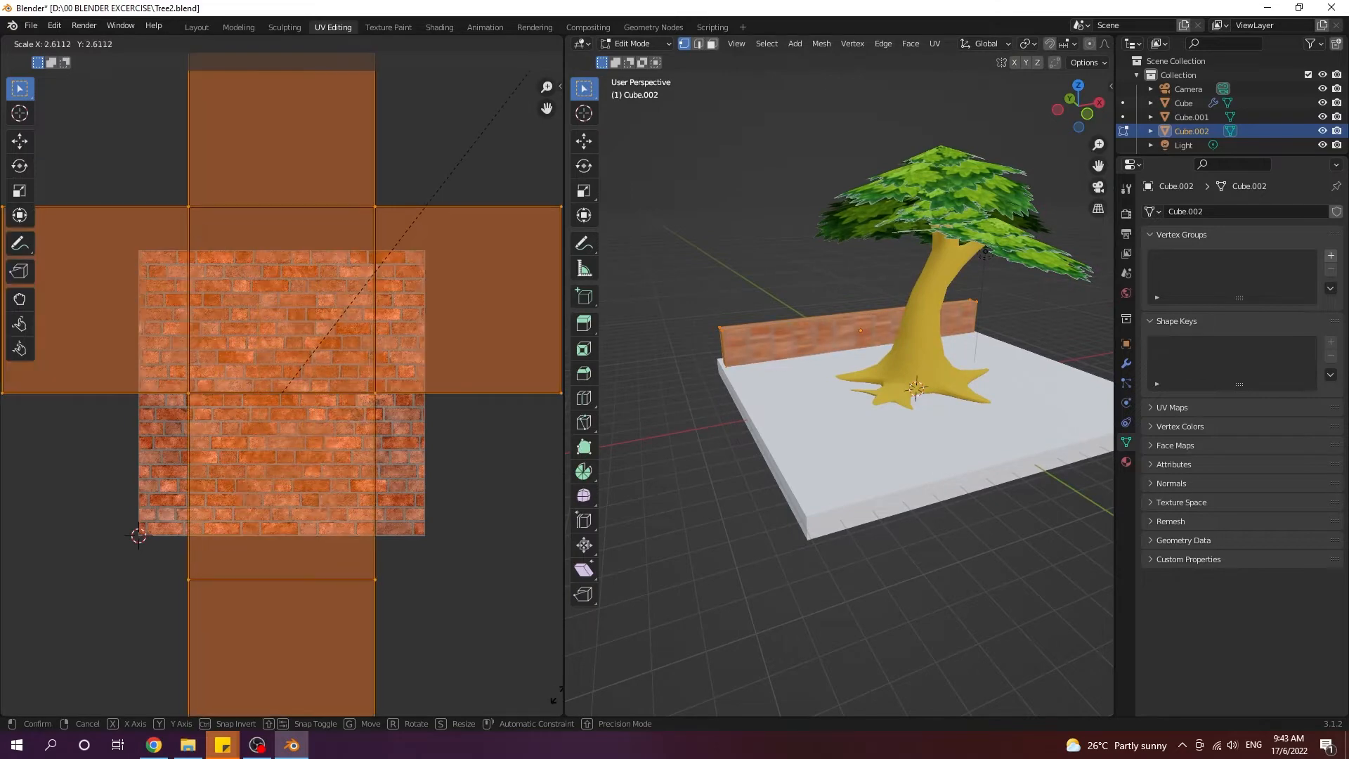
{"action": "left_click", "coordinate": [461, 86]}
{"action": "left_click", "coordinate": [443, 382]}
{"action": "key", "text": "ctrl+z"}
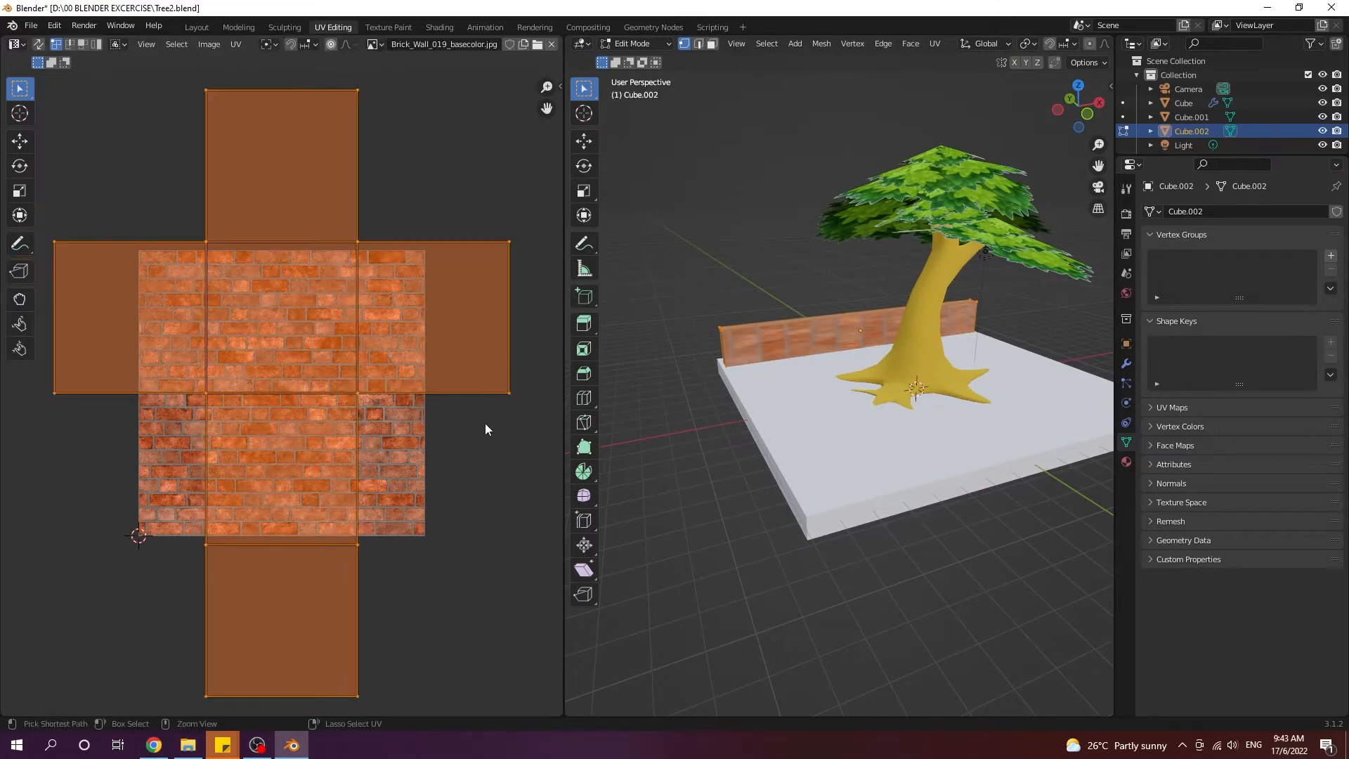
{"action": "key", "text": "ctrl+z"}
Step: Try correcting the stretched bricks by scaling the UVs of the wall's long front face, and undo the last enlargement
{"action": "left_click", "coordinate": [809, 347]}
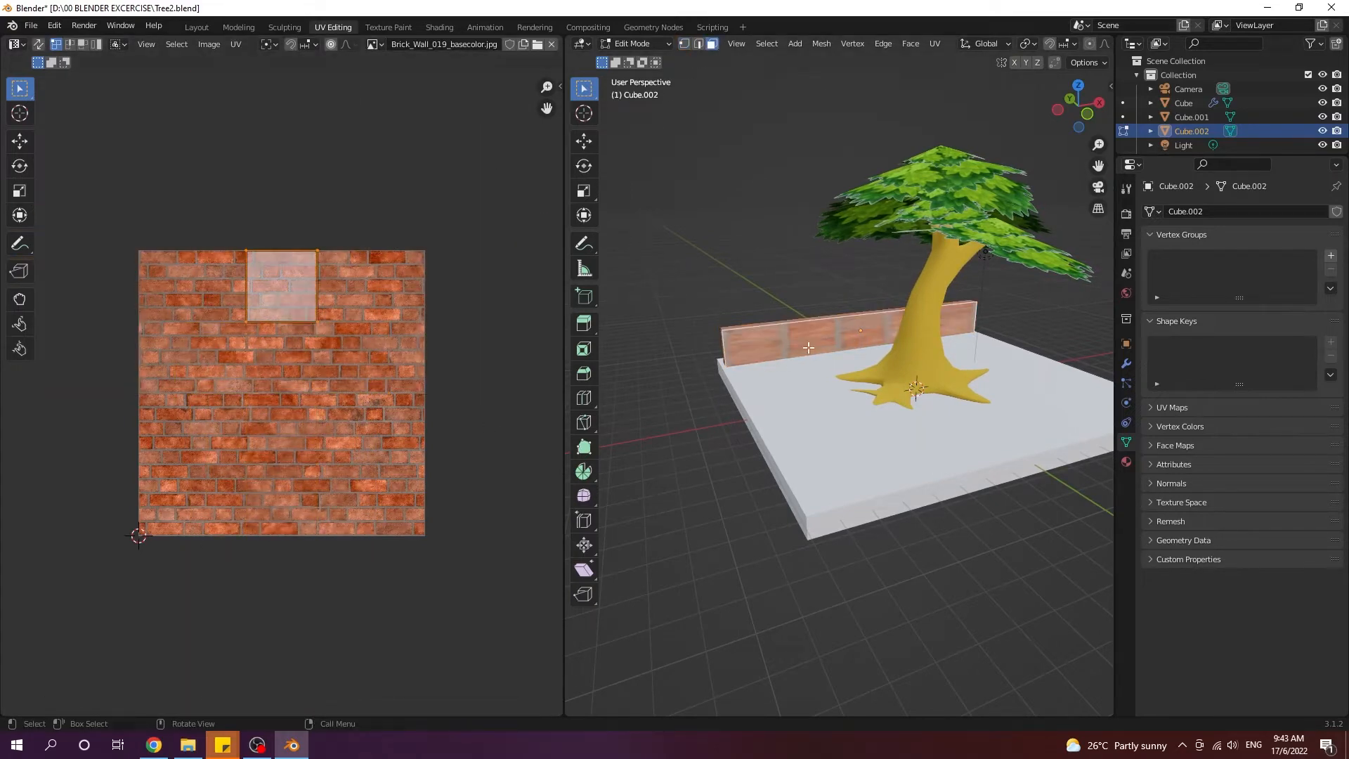
{"action": "key", "text": "s"}
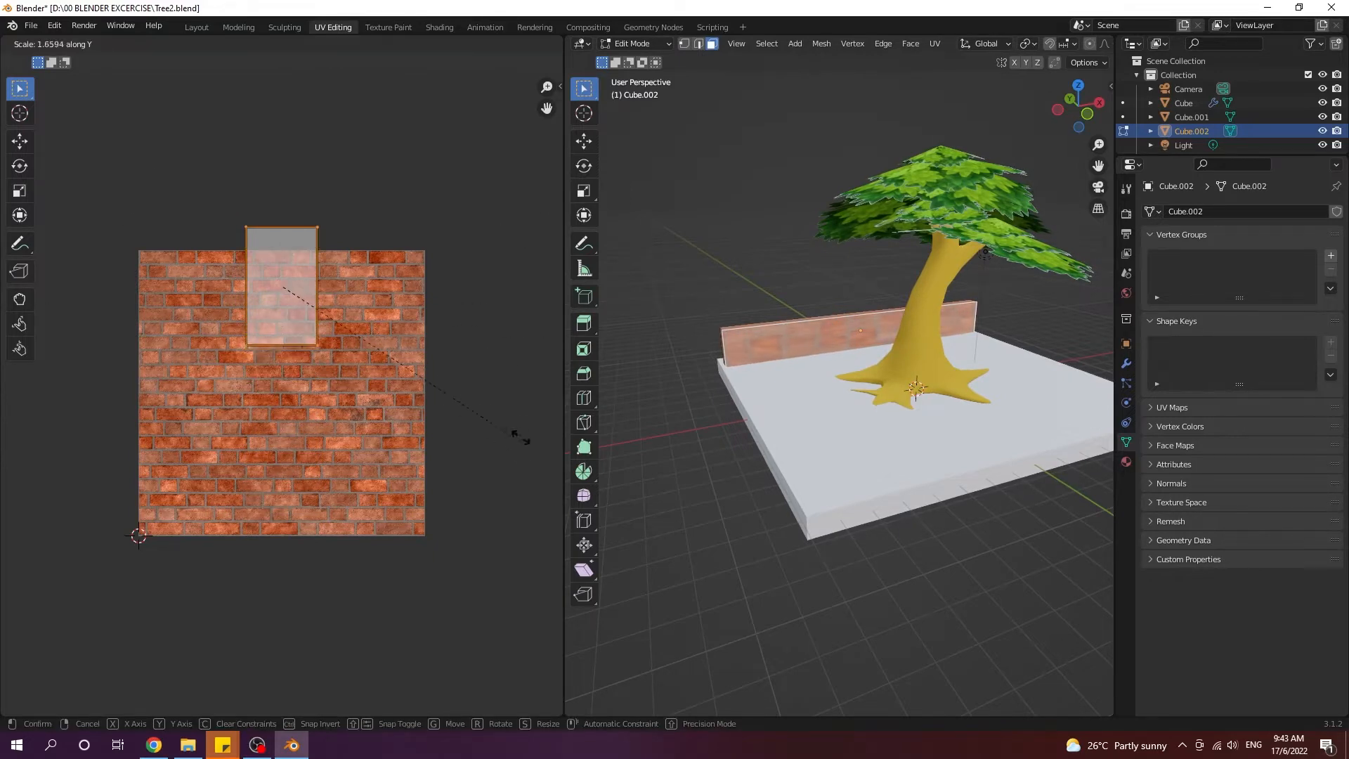
{"action": "left_click", "coordinate": [429, 345]}
{"action": "key", "text": "s"}
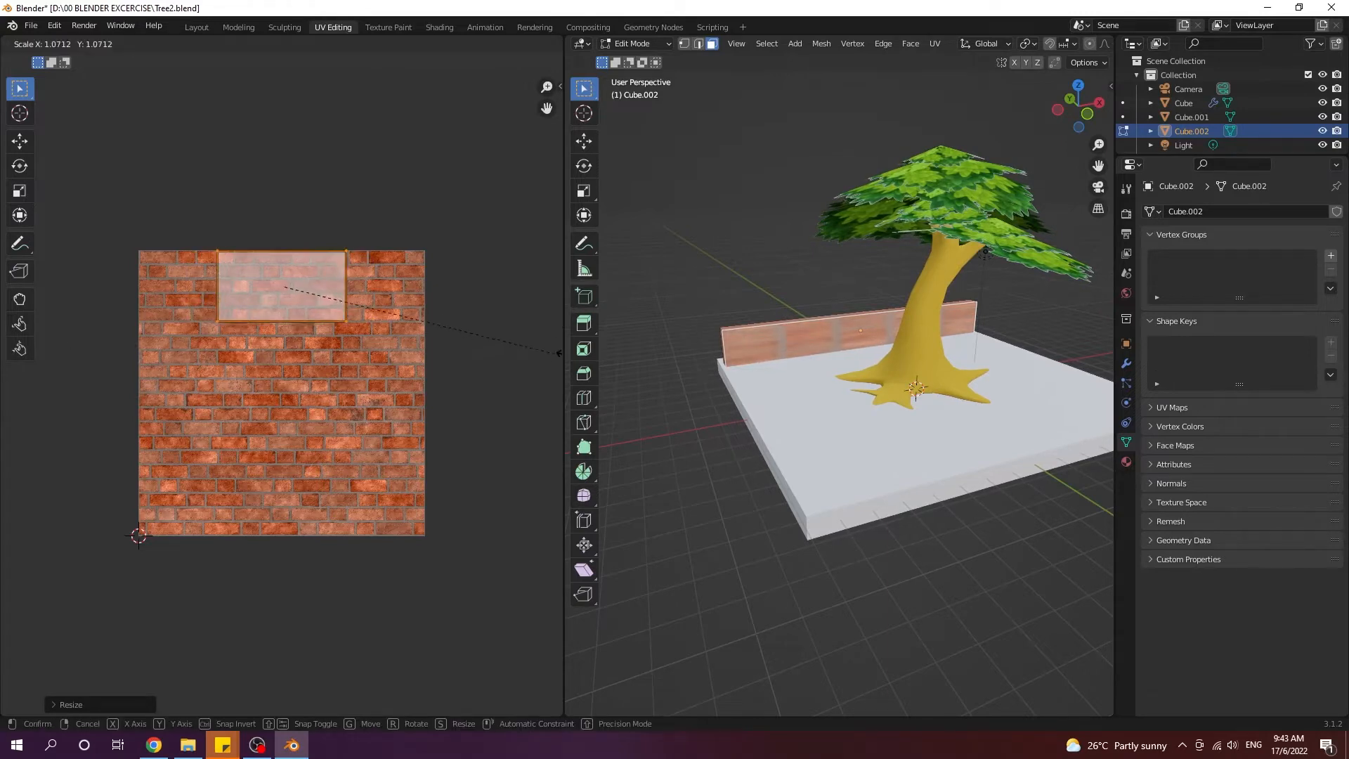
{"action": "left_click", "coordinate": [172, 362]}
{"action": "scroll", "coordinate": [787, 404], "scroll_direction": "up", "scroll_amount": 4}
{"action": "middle_click_drag", "start_coordinate": [800, 412], "coordinate": [872, 420]}
{"action": "scroll", "coordinate": [352, 461], "scroll_direction": "up", "scroll_amount": 1}
{"action": "middle_click_drag", "start_coordinate": [777, 465], "coordinate": [887, 498], "text": "shift"}
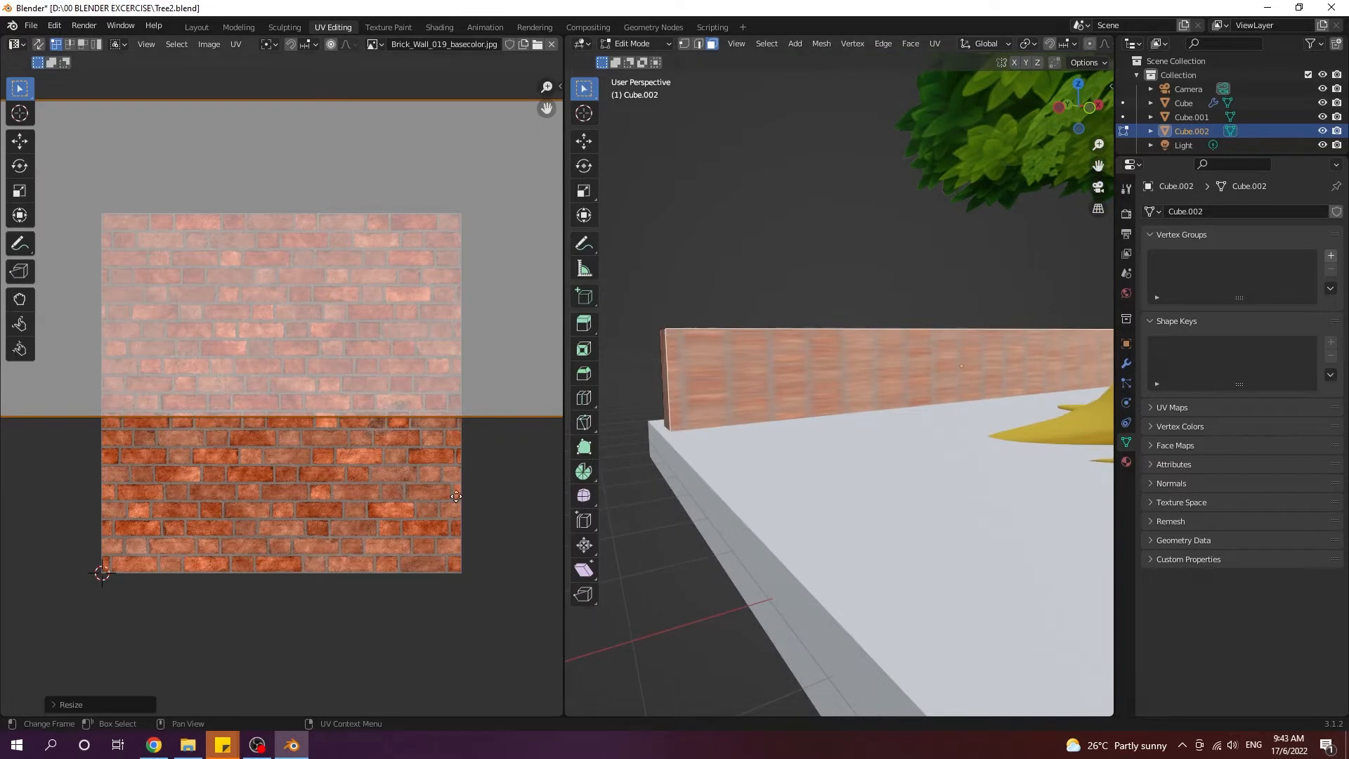
{"action": "middle_click_drag", "start_coordinate": [617, 488], "coordinate": [849, 478]}
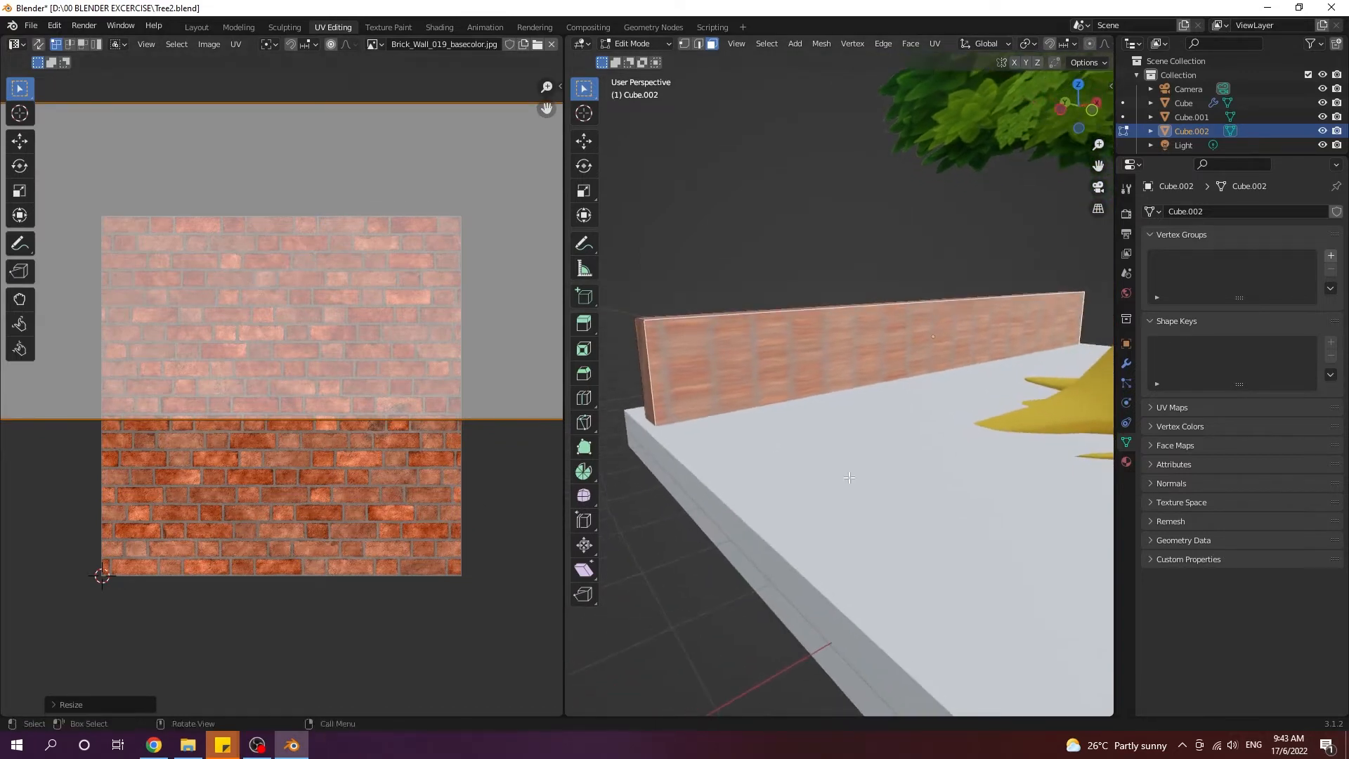
{"action": "key", "text": "ctrl+z"}
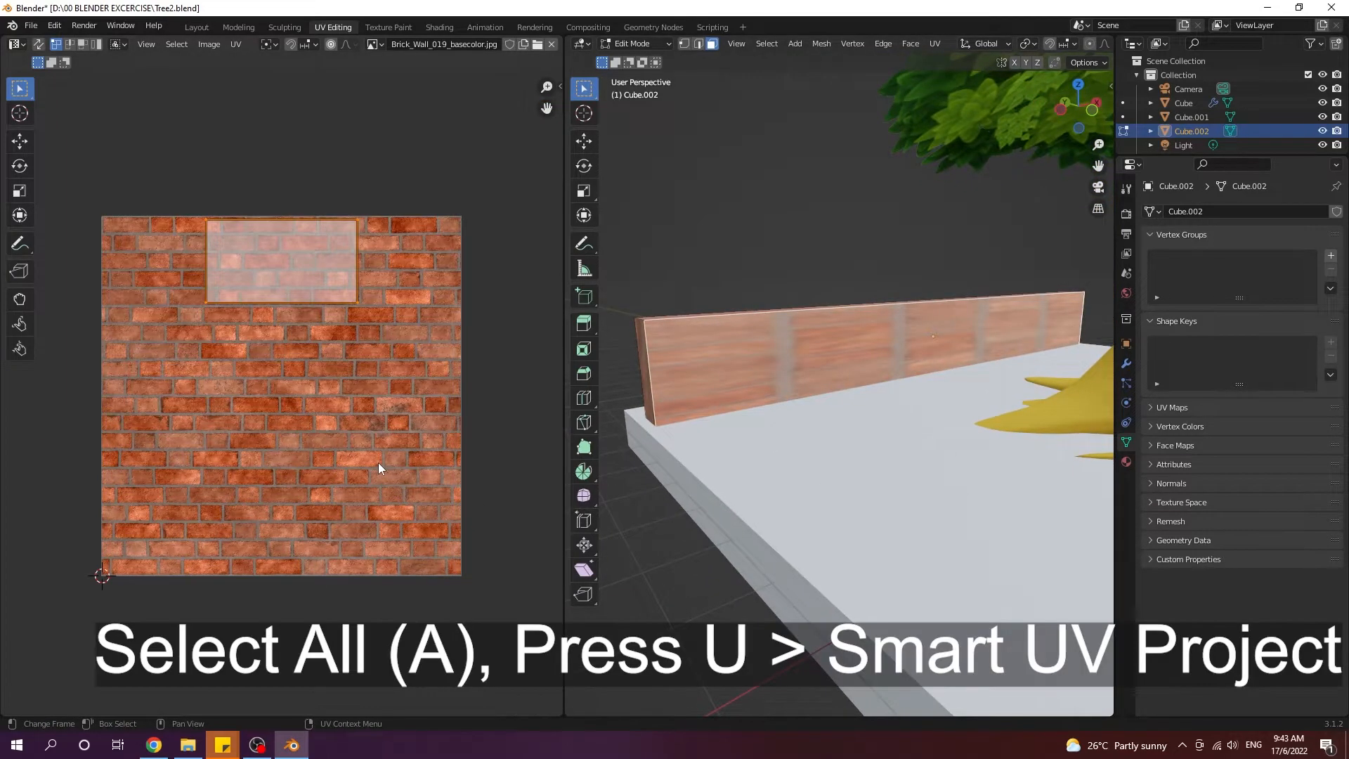
Step: Unwrap all of the wall's faces using Smart UV Project with its default settings
{"action": "key", "text": "a"}
{"action": "key", "text": "u"}
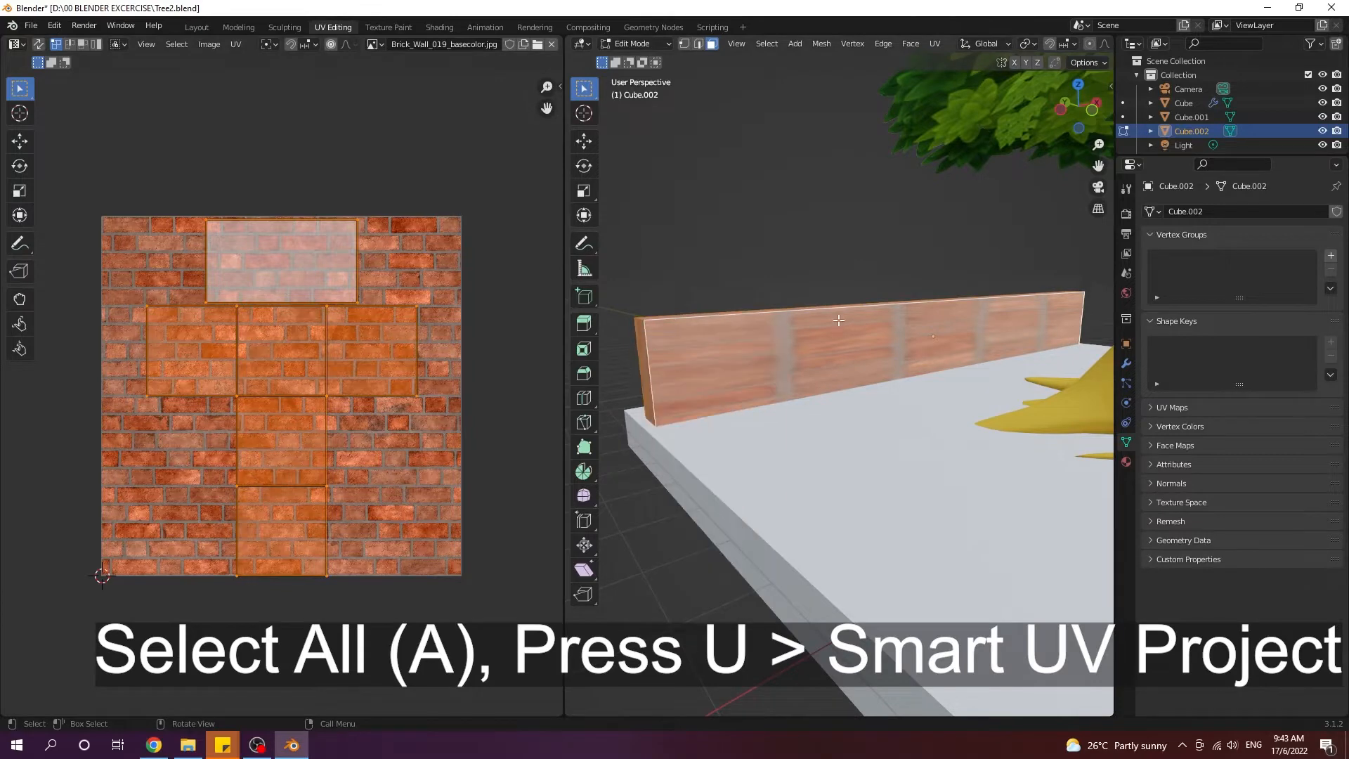
{"action": "key", "text": "u"}
{"action": "left_click", "coordinate": [839, 341]}
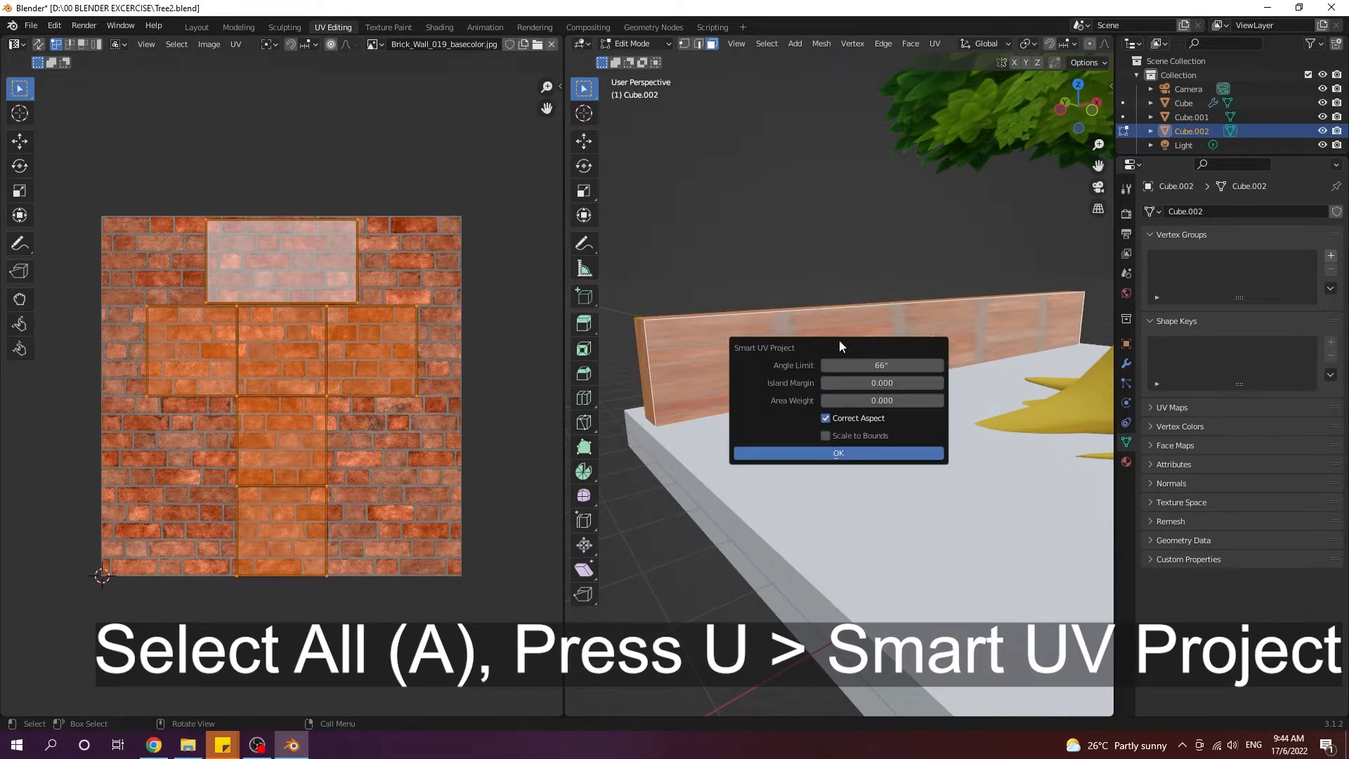
{"action": "left_click", "coordinate": [854, 452]}
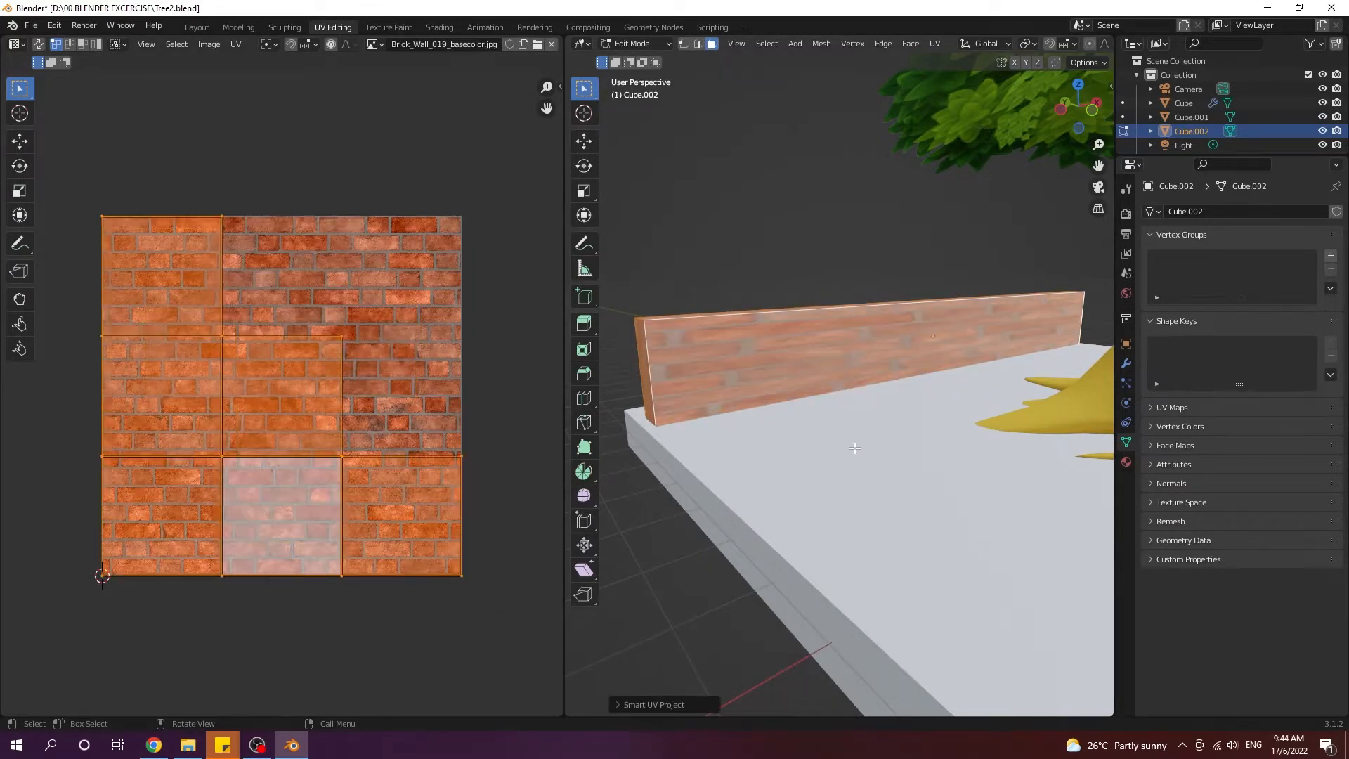
Step: Stretch the wall's UVs along X and enlarge them slightly so the bricks on the long faces look proportionate
{"action": "key", "text": "s"}
{"action": "key", "text": "x"}
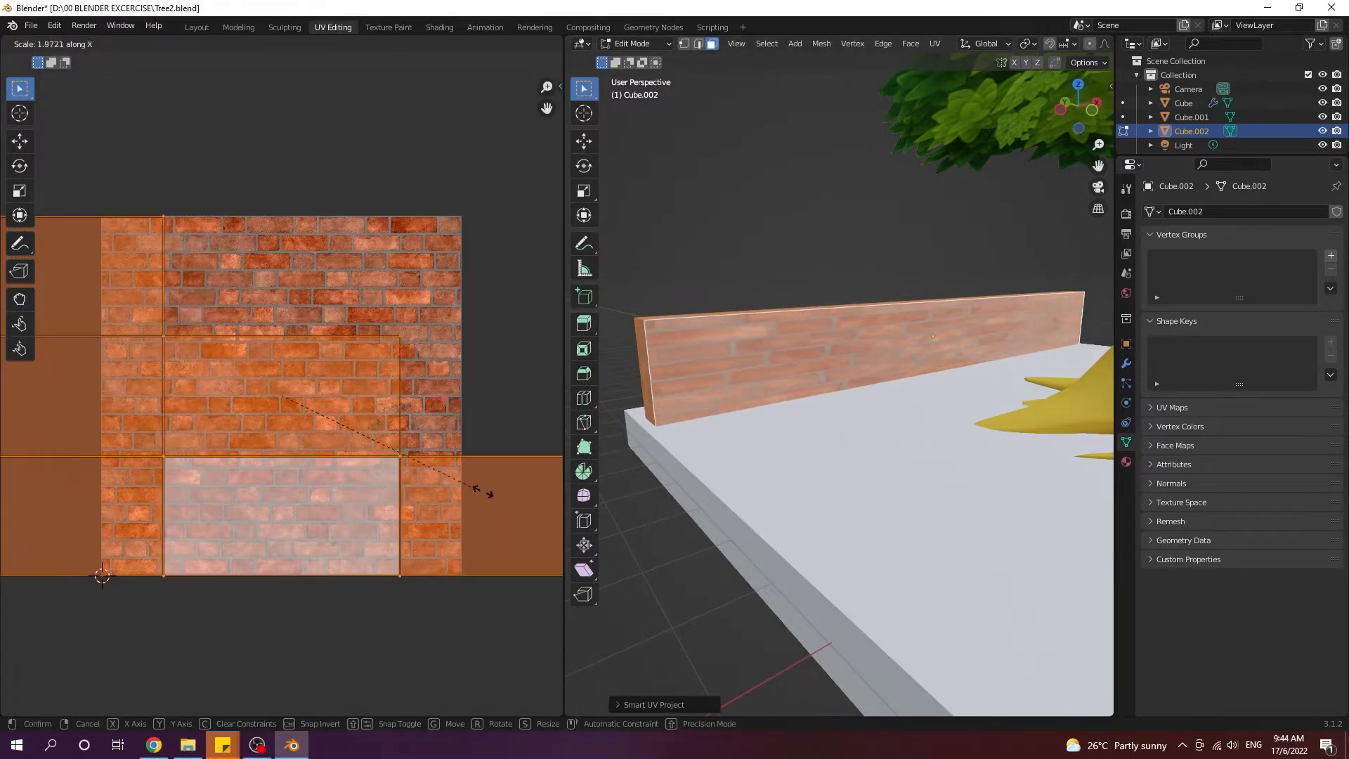
{"action": "left_click", "coordinate": [285, 443]}
{"action": "middle_click_drag", "start_coordinate": [703, 414], "coordinate": [808, 419]}
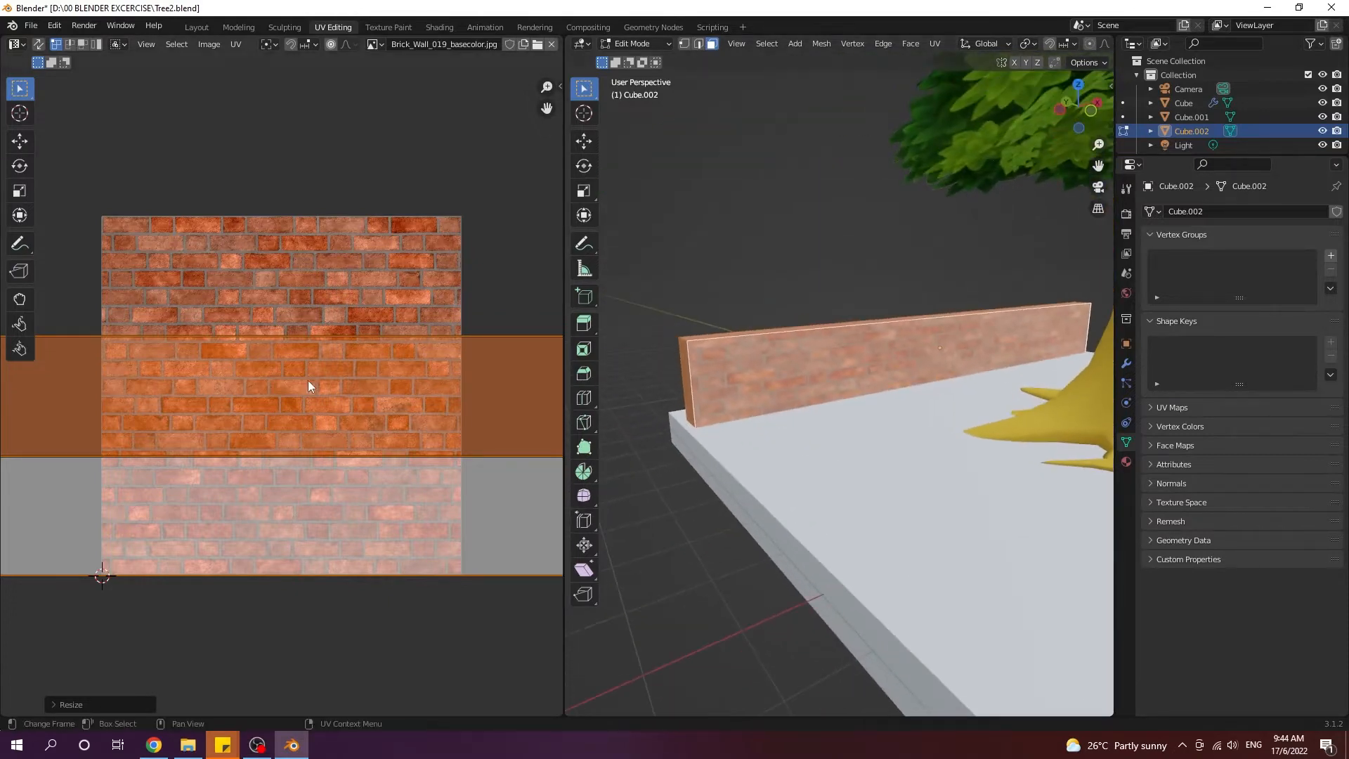
{"action": "key", "text": "s"}
{"action": "left_click", "coordinate": [320, 385]}
{"action": "scroll", "coordinate": [633, 398], "scroll_direction": "up", "scroll_amount": 2}
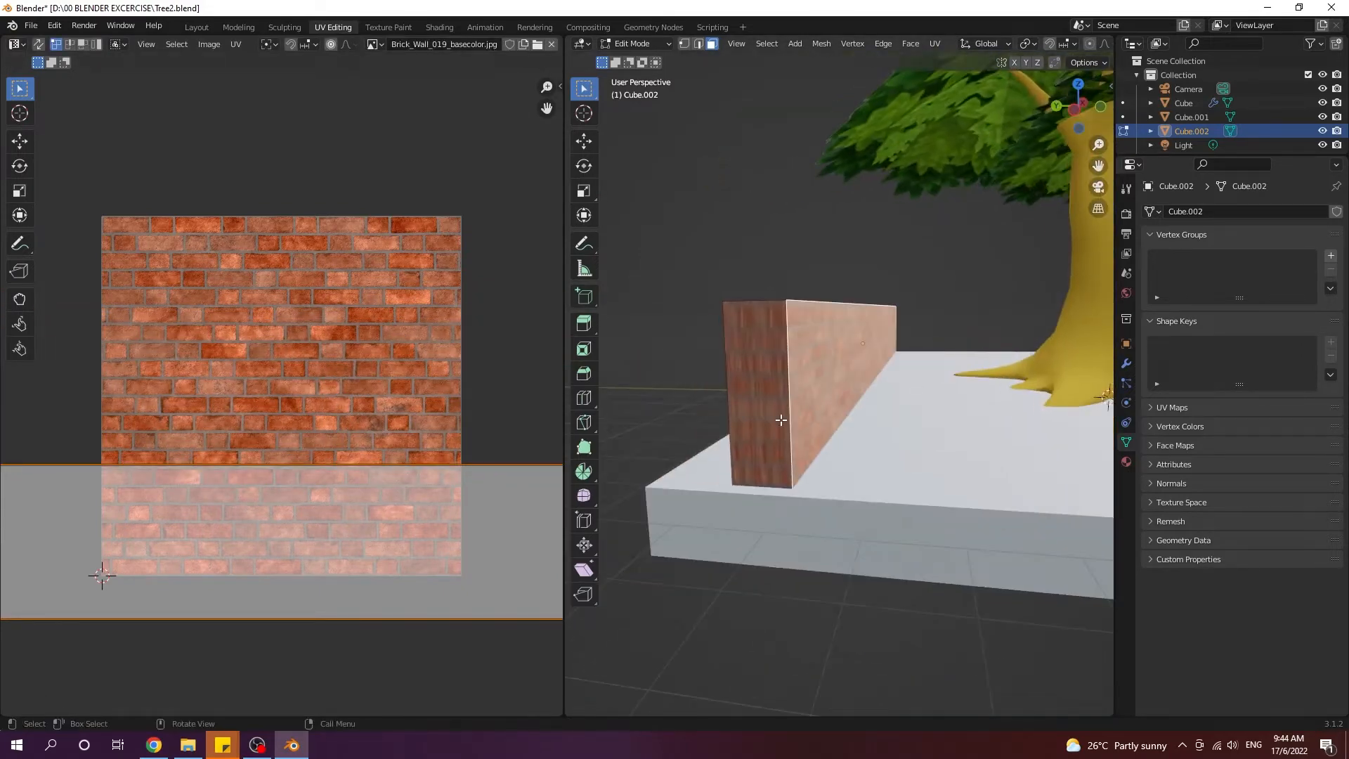
Step: Move the UV island of the wall's end face onto the brick image and scale it to about 0.06 along X
{"action": "scroll", "coordinate": [489, 471], "scroll_direction": "down", "scroll_amount": 4}
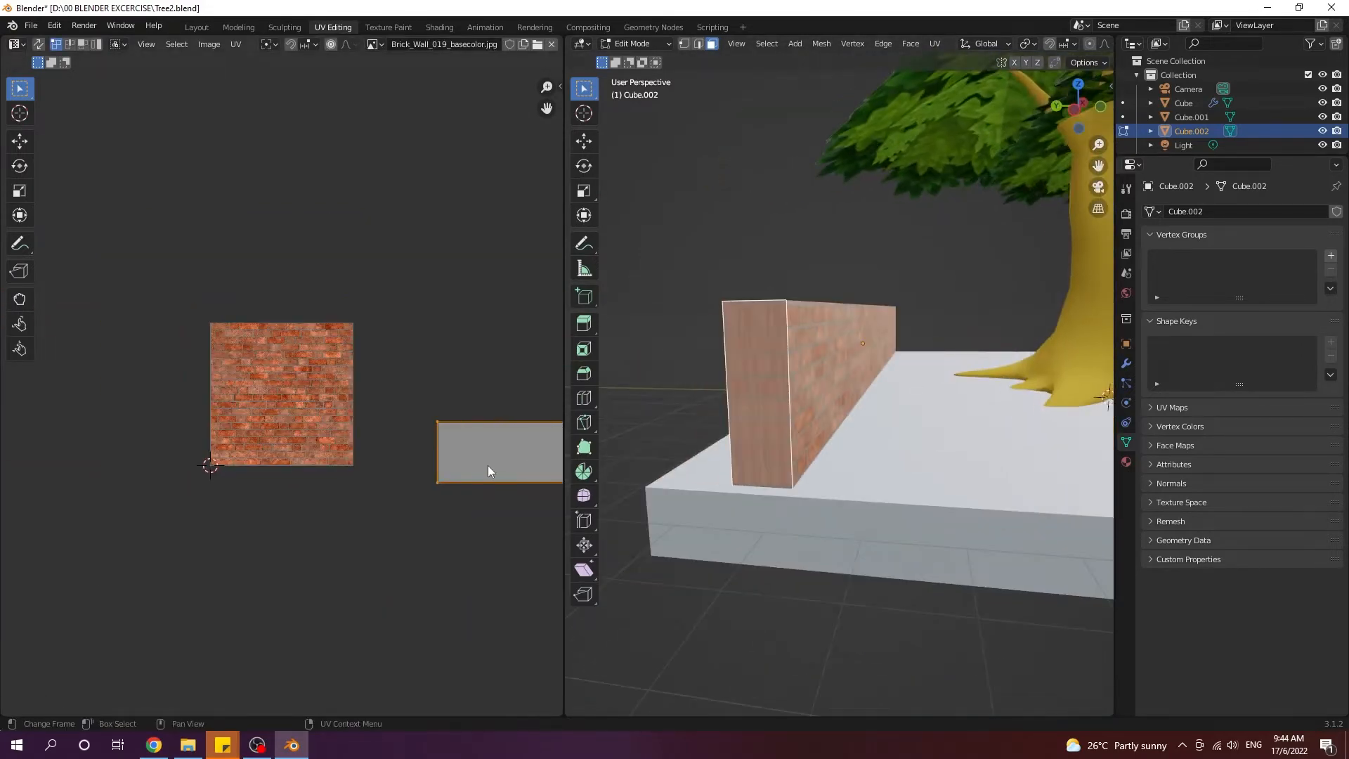
{"action": "key", "text": "g"}
{"action": "left_click", "coordinate": [169, 414]}
{"action": "key", "text": "s"}
{"action": "left_click", "coordinate": [358, 414]}
{"action": "key", "text": "ctrl+z"}
{"action": "key", "text": "s"}
{"action": "key", "text": "x"}
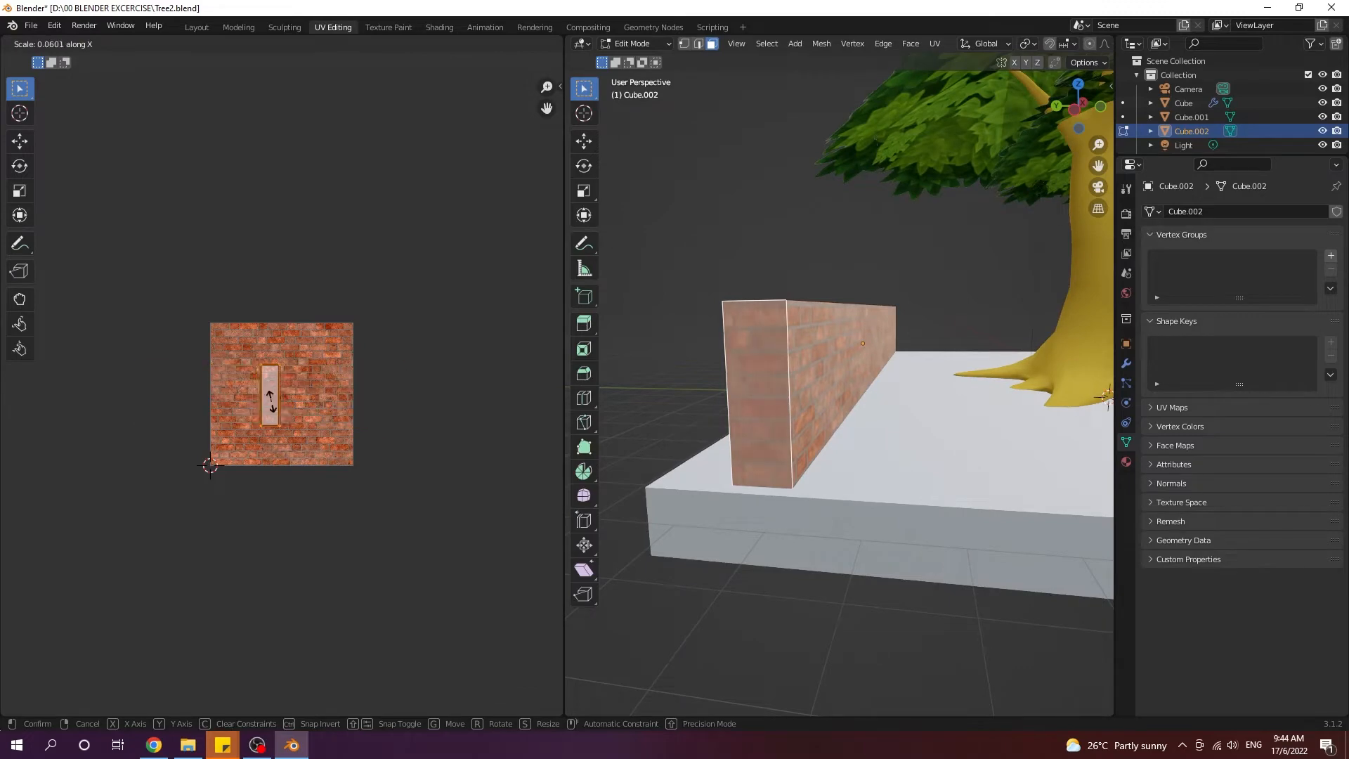
{"action": "left_click", "coordinate": [270, 399]}
{"action": "middle_click_drag", "start_coordinate": [808, 422], "coordinate": [747, 424]}
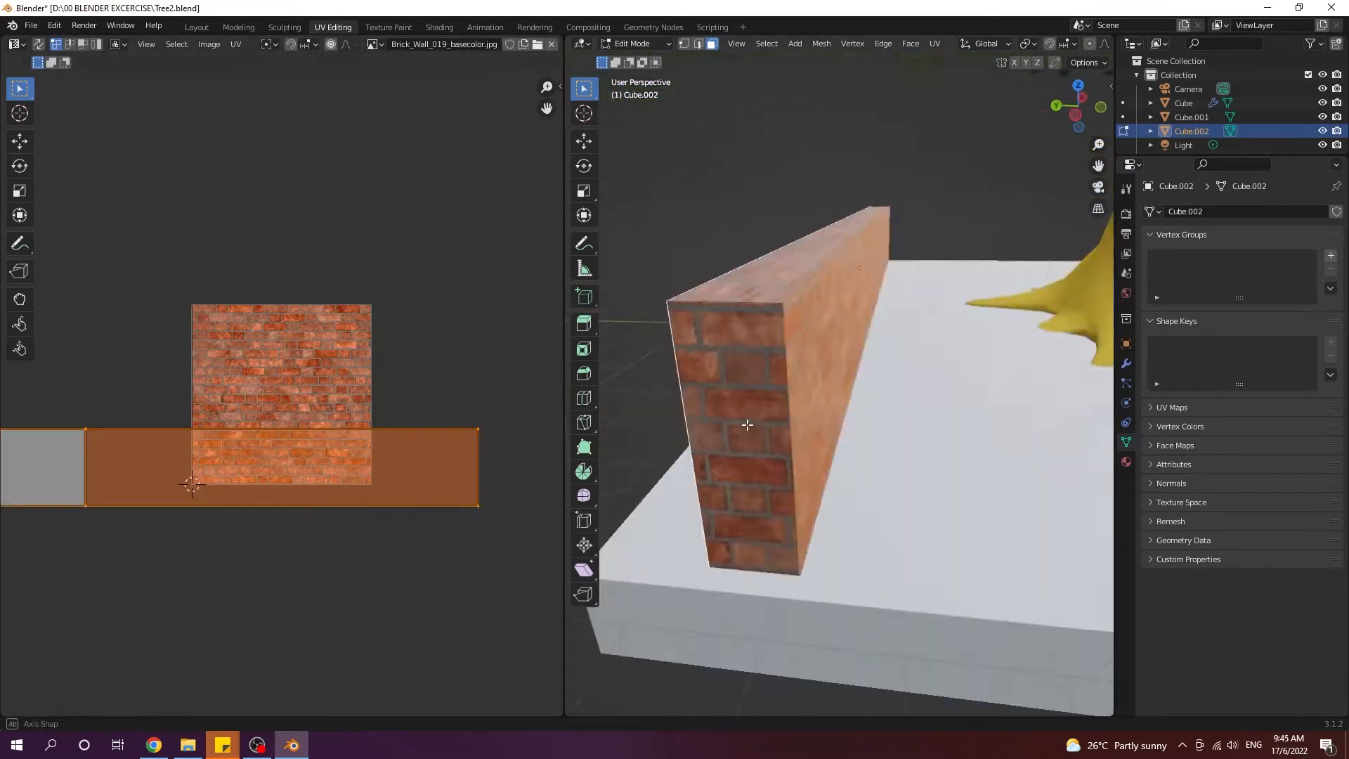
Step: Scale the UV island of the wall's long face to about 0.97 along Y
{"action": "middle_click_drag", "start_coordinate": [747, 424], "coordinate": [652, 425]}
{"action": "key", "text": "s"}
{"action": "key", "text": "y"}
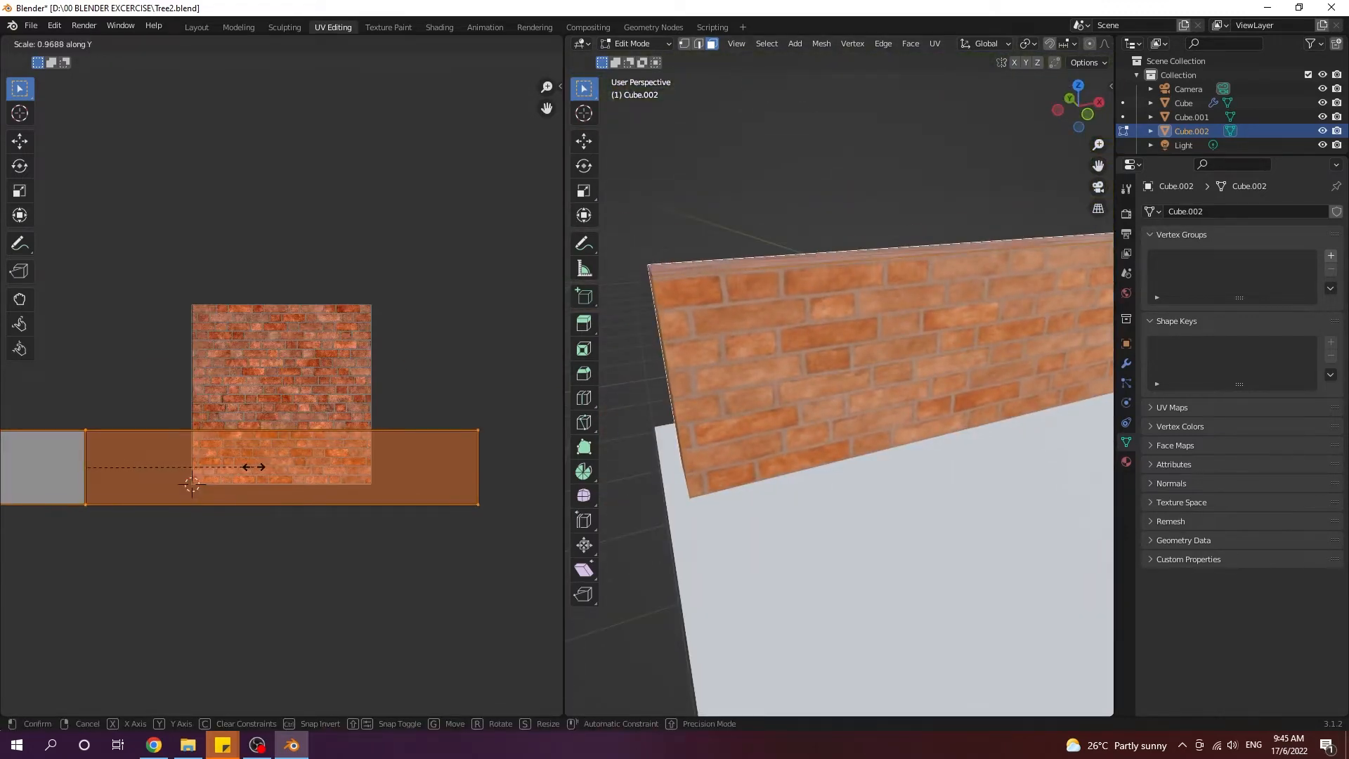
{"action": "left_click", "coordinate": [253, 467]}
Step: Shrink the UV island of the wall's opposite end face, move it onto the brick image and narrow it along X
{"action": "middle_click_drag", "start_coordinate": [830, 414], "coordinate": [849, 382]}
{"action": "left_click", "coordinate": [849, 383]}
{"action": "scroll", "coordinate": [271, 414], "scroll_direction": "down", "scroll_amount": 1}
{"action": "key", "text": "s"}
{"action": "left_click", "coordinate": [350, 423]}
{"action": "left_click", "coordinate": [262, 298]}
{"action": "middle_click_drag", "start_coordinate": [262, 298], "coordinate": [281, 297]}
{"action": "key", "text": "s"}
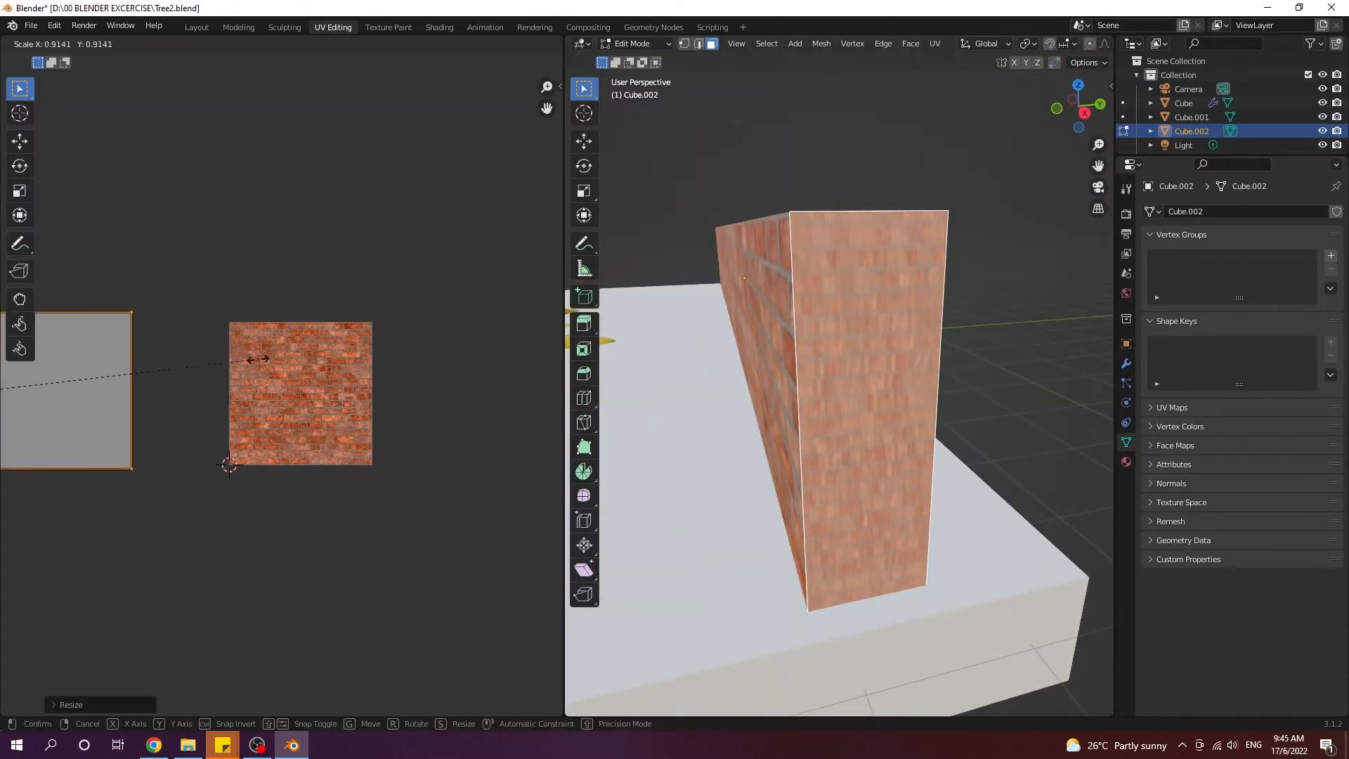
{"action": "left_click", "coordinate": [127, 384]}
{"action": "key", "text": "g"}
{"action": "key", "text": "s"}
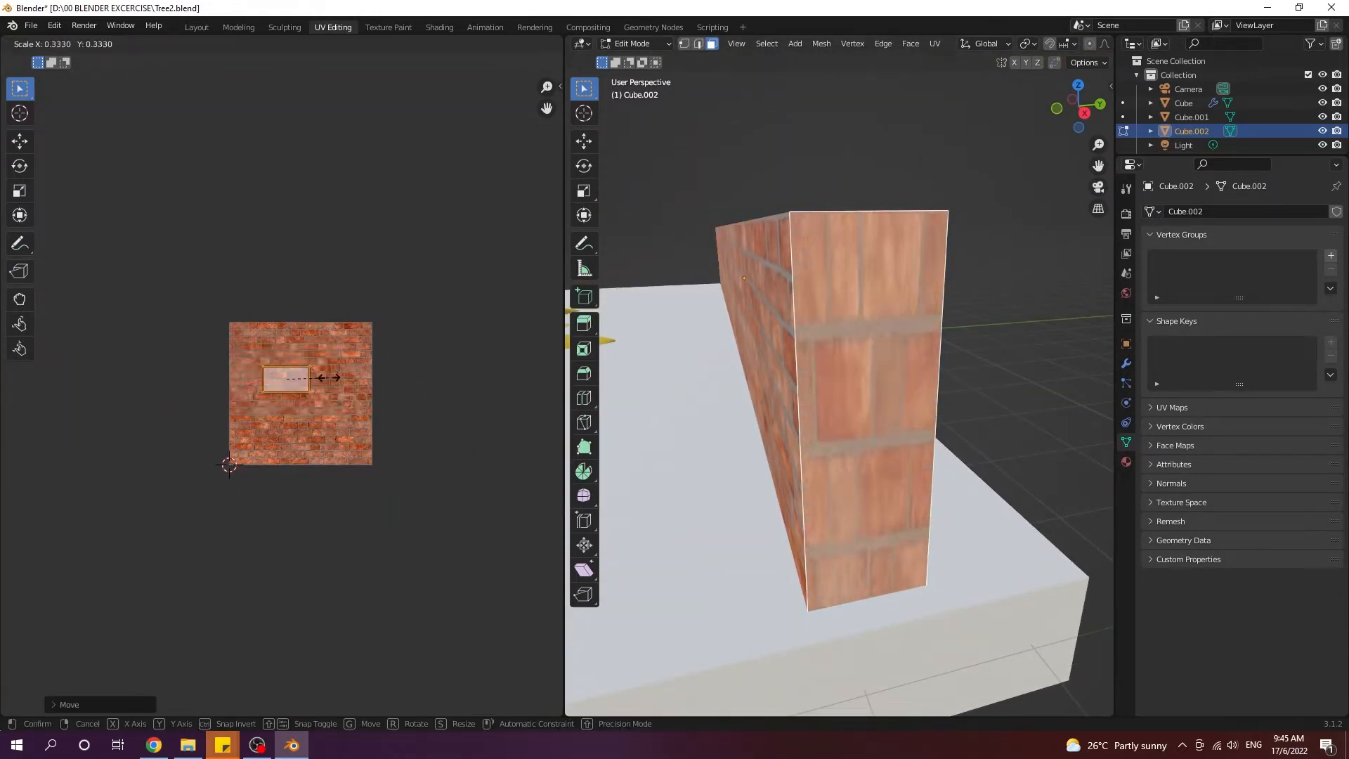
{"action": "key", "text": "x"}
{"action": "left_click", "coordinate": [304, 384]}
{"action": "key", "text": "g"}
{"action": "left_click", "coordinate": [308, 386]}
Step: Fine-tune the size and position of the end face's UV island until its bricks match those on the long face
{"action": "key", "text": "s"}
{"action": "left_click", "coordinate": [344, 385]}
{"action": "key", "text": "g"}
{"action": "left_click", "coordinate": [370, 383]}
{"action": "key", "text": "s"}
{"action": "left_click", "coordinate": [345, 375]}
{"action": "key", "text": "g"}
{"action": "left_click", "coordinate": [344, 373]}
{"action": "mouse_move", "coordinate": [647, 372]}
{"action": "middle_mouse_down"}
{"action": "mouse_move", "coordinate": [650, 341]}
{"action": "mouse_move", "coordinate": [647, 363]}
{"action": "middle_mouse_up"}
{"action": "scroll", "coordinate": [293, 404], "scroll_direction": "up", "scroll_amount": 2}
{"action": "key", "text": "g"}
{"action": "left_click", "coordinate": [289, 454]}
{"action": "key", "text": "s"}
{"action": "left_click", "coordinate": [290, 447]}
{"action": "key", "text": "g"}
{"action": "left_click", "coordinate": [293, 444]}
Step: Move the UV island of the wall's top face onto the brick image, shrink it and stretch it along X
{"action": "left_click", "coordinate": [967, 328]}
{"action": "middle_click_drag", "start_coordinate": [967, 329], "coordinate": [981, 371]}
{"action": "left_click", "coordinate": [724, 401]}
{"action": "scroll", "coordinate": [281, 394], "scroll_direction": "down", "scroll_amount": 1}
{"action": "key", "text": "g"}
{"action": "left_click", "coordinate": [450, 413]}
{"action": "key", "text": "s"}
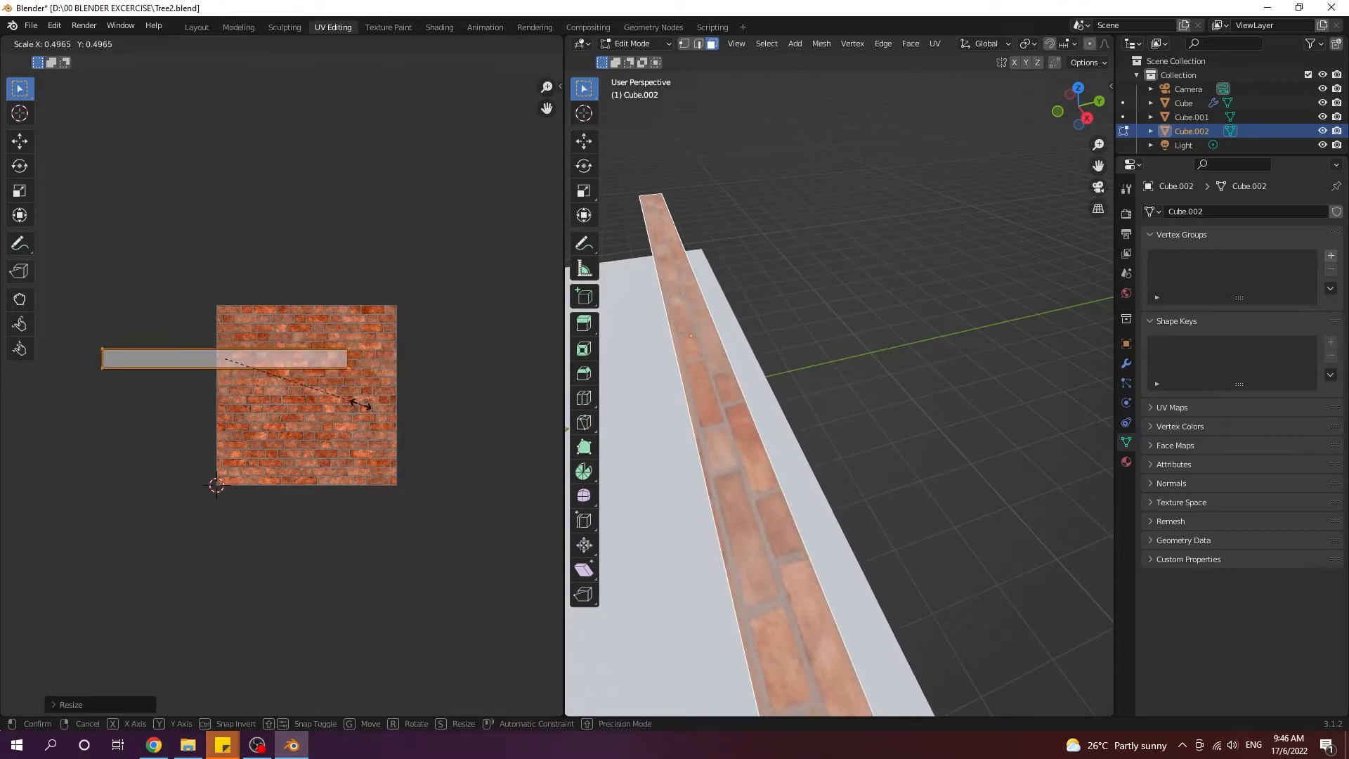
{"action": "left_click", "coordinate": [394, 407]}
{"action": "key", "text": "s"}
{"action": "key", "text": "x"}
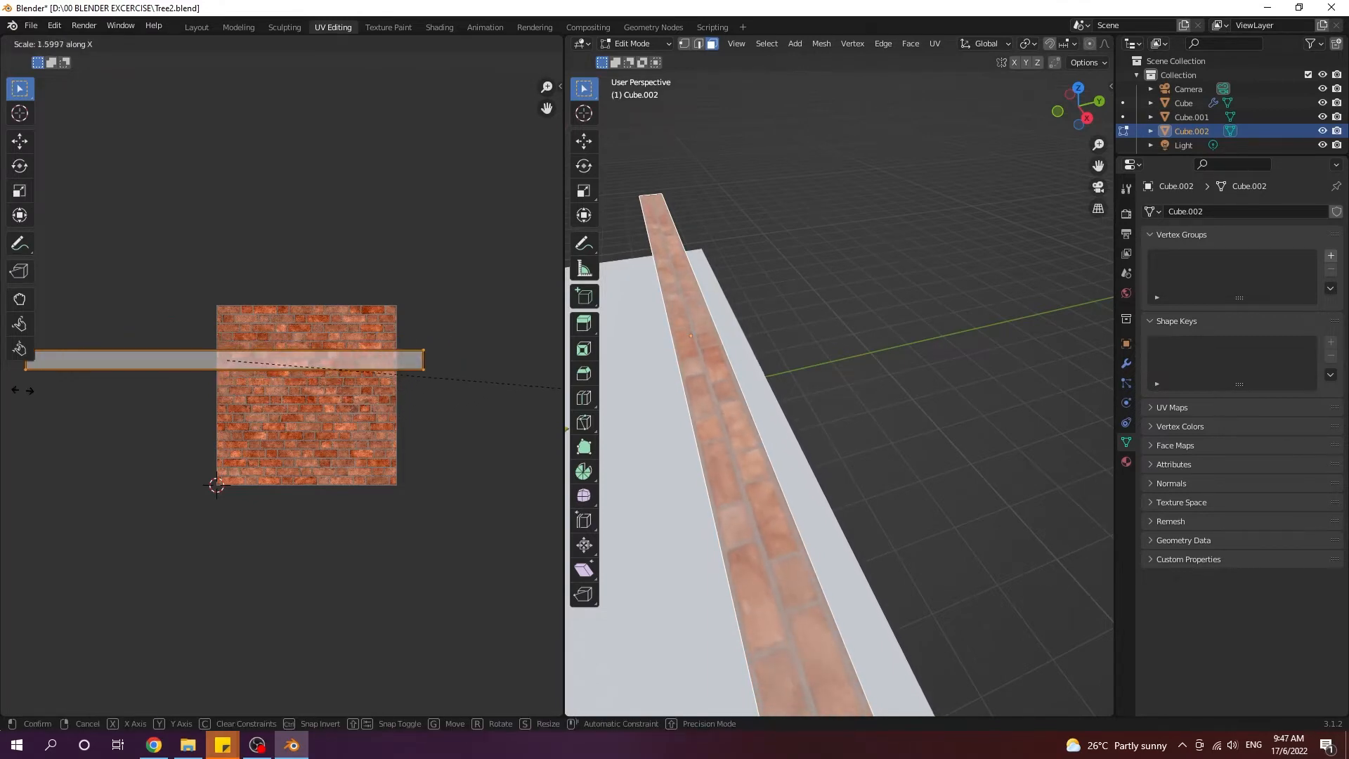
{"action": "left_click", "coordinate": [810, 355]}
Step: Return to the Layout workspace and set the Brick Wall material's Specular to 0
{"action": "middle_click_drag", "start_coordinate": [810, 355], "coordinate": [636, 244]}
{"action": "key", "text": "alt+a"}
{"action": "left_click", "coordinate": [204, 29]}
{"action": "middle_click_drag", "start_coordinate": [385, 339], "coordinate": [439, 307]}
{"action": "scroll", "coordinate": [1216, 542], "scroll_direction": "down", "scroll_amount": 2}
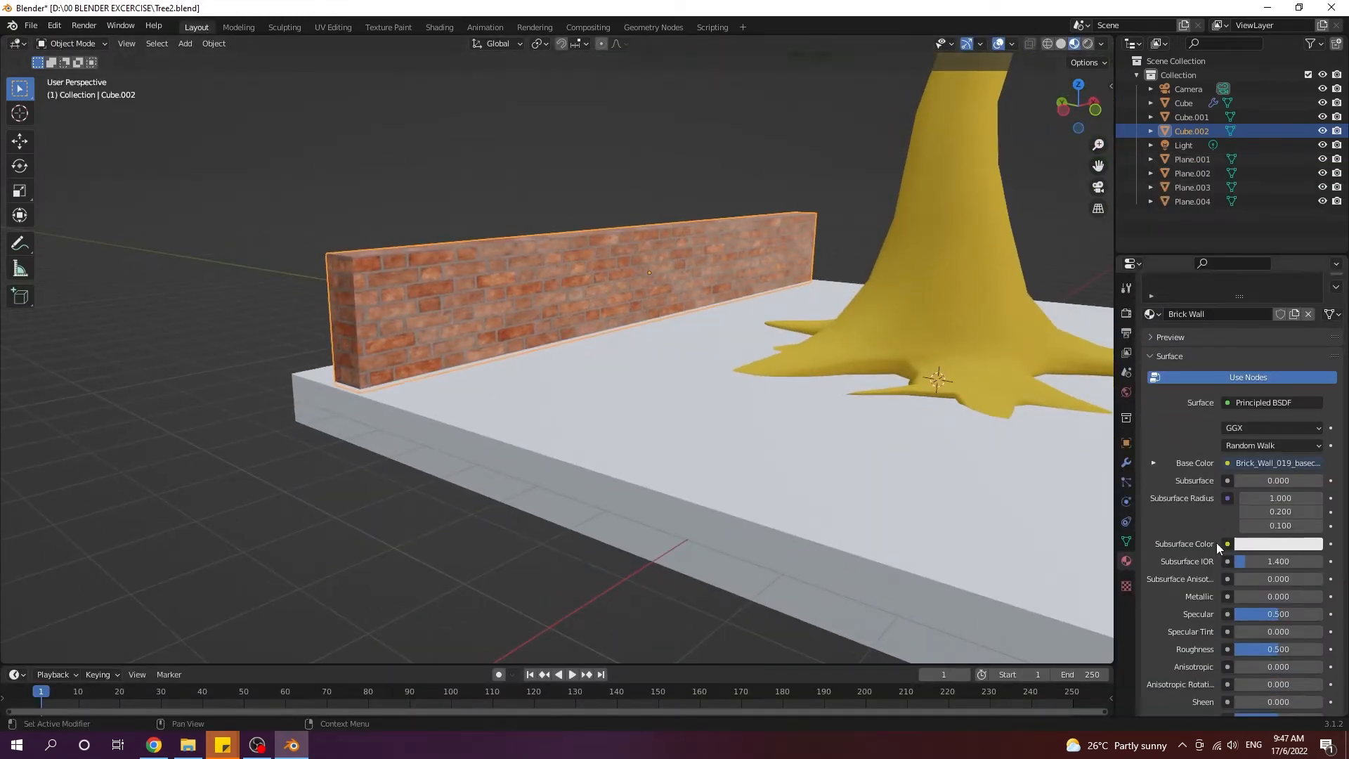
{"action": "left_click_drag", "start_coordinate": [1274, 615], "coordinate": [1186, 612]}
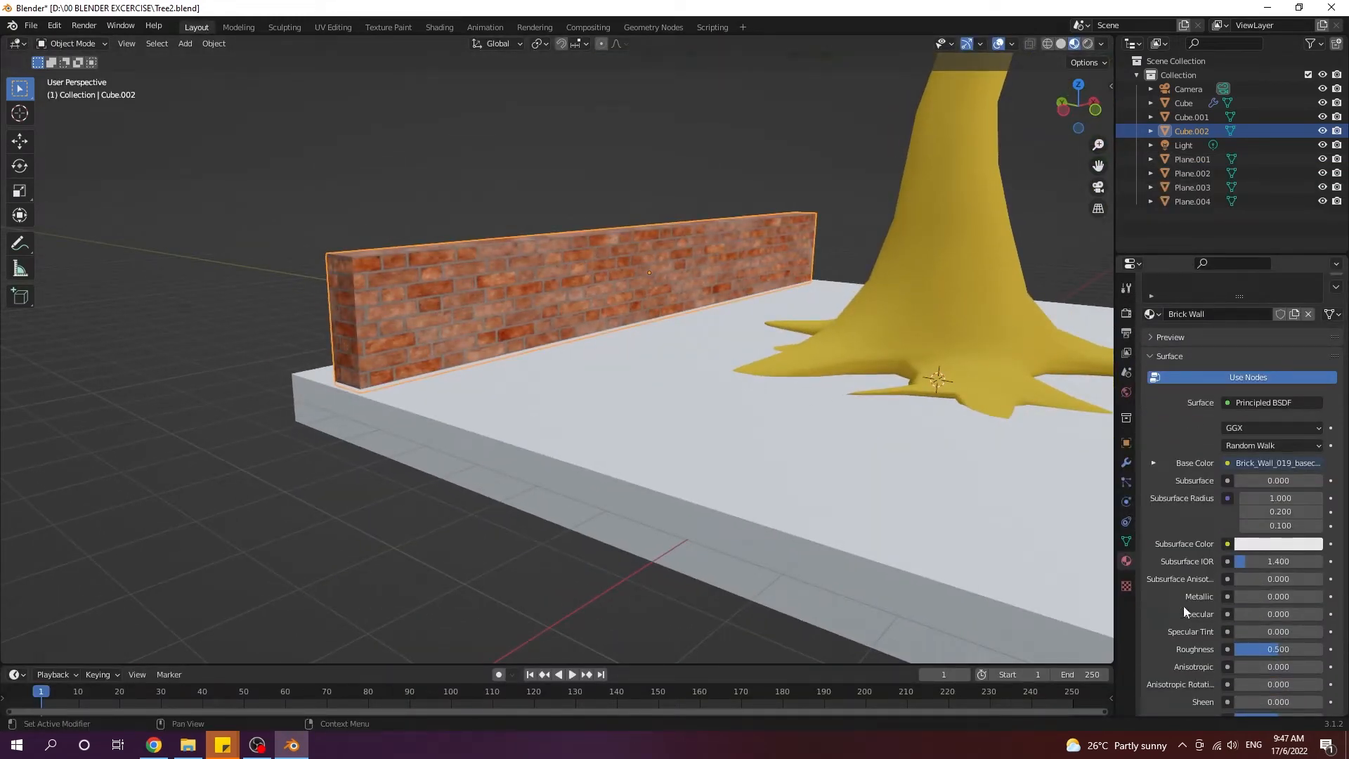
Step: Add a plane, raise it above the slab and move it along Y to the wall
{"action": "middle_click_drag", "start_coordinate": [201, 459], "coordinate": [232, 466]}
{"action": "scroll", "coordinate": [230, 461], "scroll_direction": "up", "scroll_amount": 1}
{"action": "middle_click_drag", "start_coordinate": [532, 381], "coordinate": [578, 382], "text": "shift"}
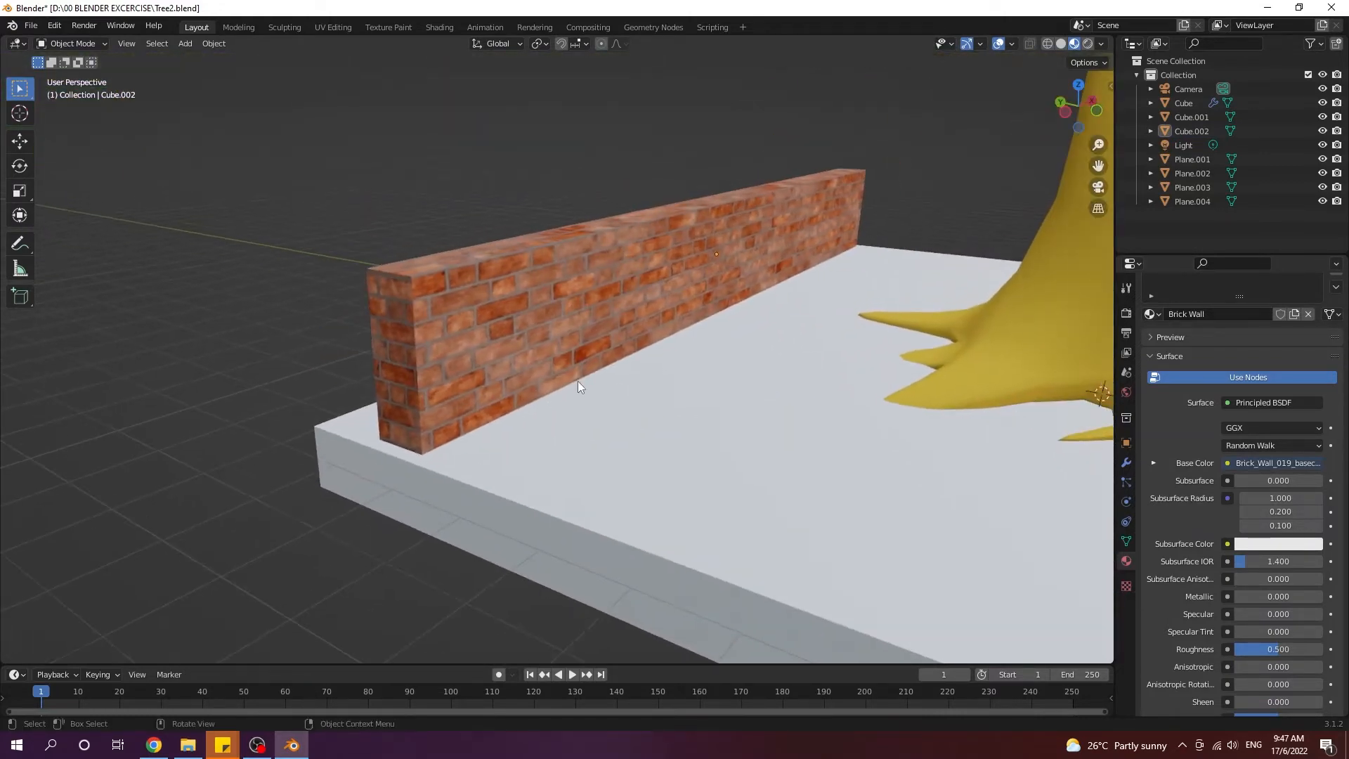
{"action": "key", "text": "shift+a"}
{"action": "mouse_move", "coordinate": [578, 381]}
{"action": "left_click", "coordinate": [654, 383]}
{"action": "key", "text": "g"}
{"action": "key", "text": "z"}
{"action": "left_click", "coordinate": [867, 339]}
{"action": "key", "text": "g"}
{"action": "key", "text": "y"}
{"action": "left_click", "coordinate": [554, 323]}
Step: Raise the plane to about the wall's top and move it along X towards the wall's near end
{"action": "scroll", "coordinate": [811, 306], "scroll_direction": "up", "scroll_amount": 2}
{"action": "middle_click_drag", "start_coordinate": [810, 307], "coordinate": [693, 357]}
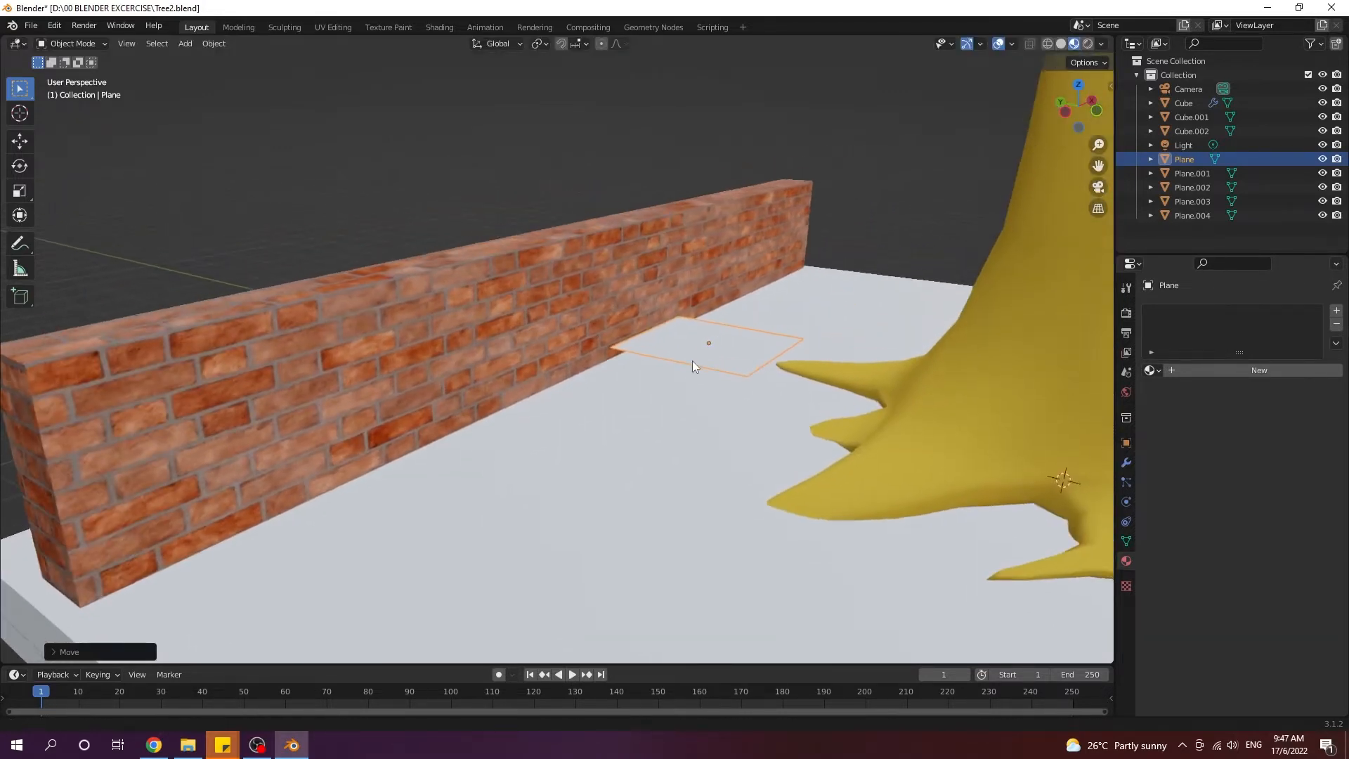
{"action": "key", "text": "g"}
{"action": "key", "text": "z"}
{"action": "left_click", "coordinate": [673, 246]}
{"action": "middle_click_drag", "start_coordinate": [673, 246], "coordinate": [811, 288]}
{"action": "scroll", "coordinate": [811, 288], "scroll_direction": "down", "scroll_amount": 3}
{"action": "key", "text": "g"}
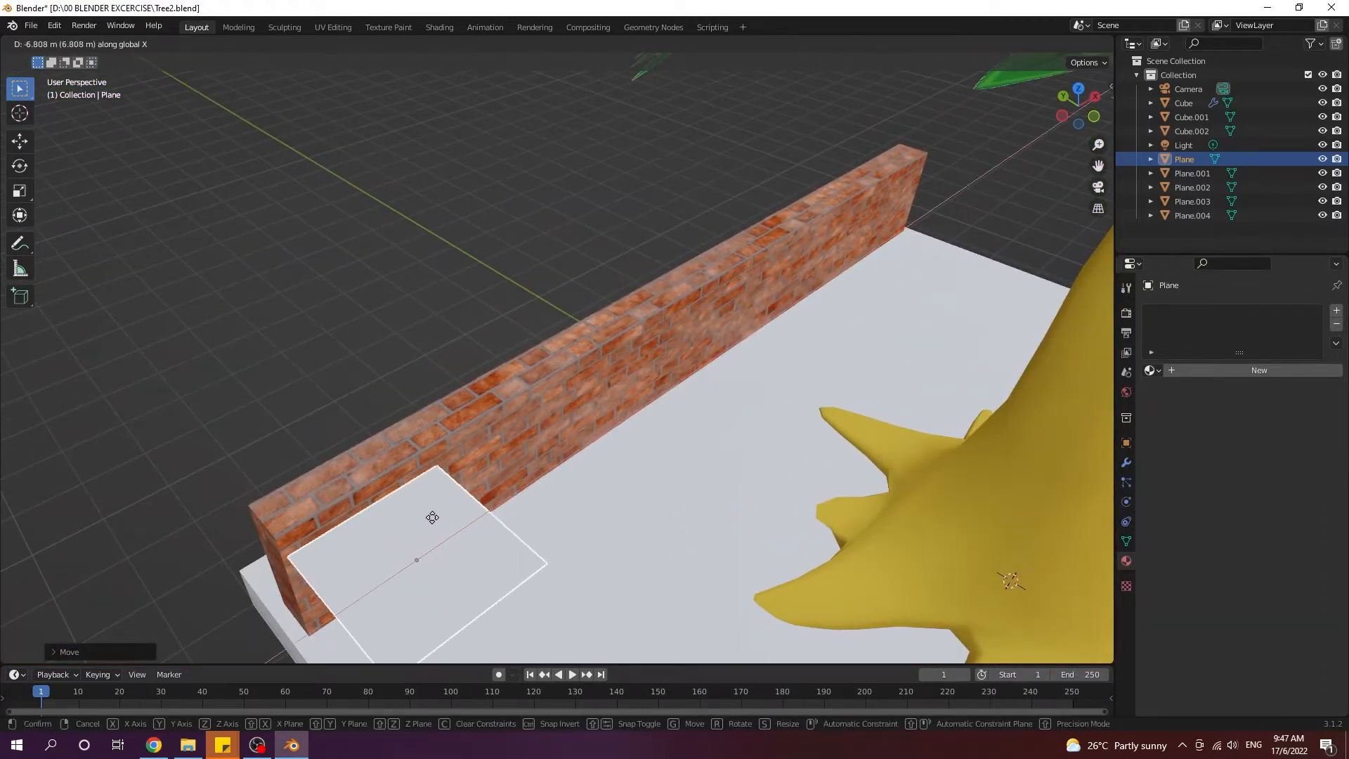
{"action": "left_click", "coordinate": [523, 501]}
Step: Create a new material for the plane and name it Weed
{"action": "scroll", "coordinate": [560, 470], "scroll_direction": "up", "scroll_amount": 4}
{"action": "middle_click_drag", "start_coordinate": [574, 450], "coordinate": [597, 411]}
{"action": "left_click", "coordinate": [1240, 370]}
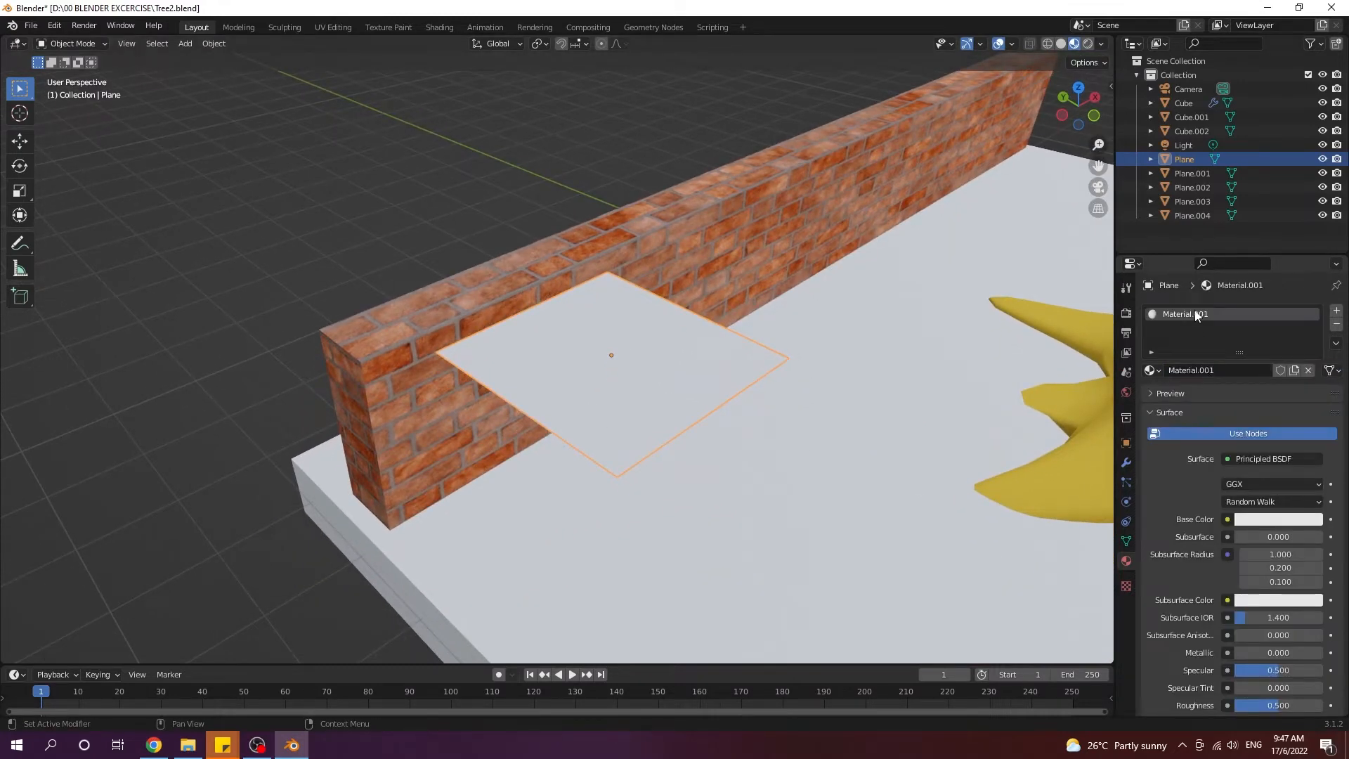
{"action": "double_click", "coordinate": [1197, 315]}
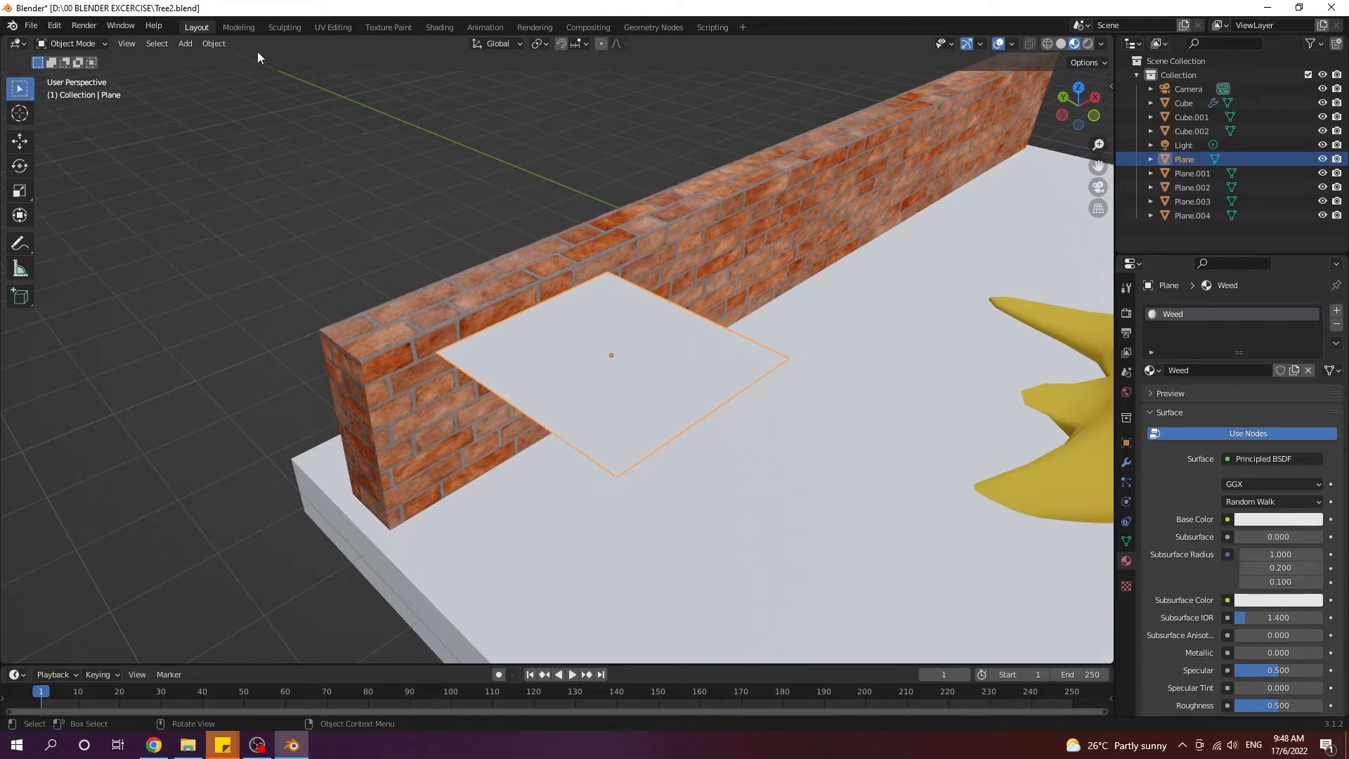
Step: Bring the image "plants-png-transparent-images-15 painted" into the Weed shader and connect its Color to Base Color
{"action": "left_click", "coordinate": [440, 26]}
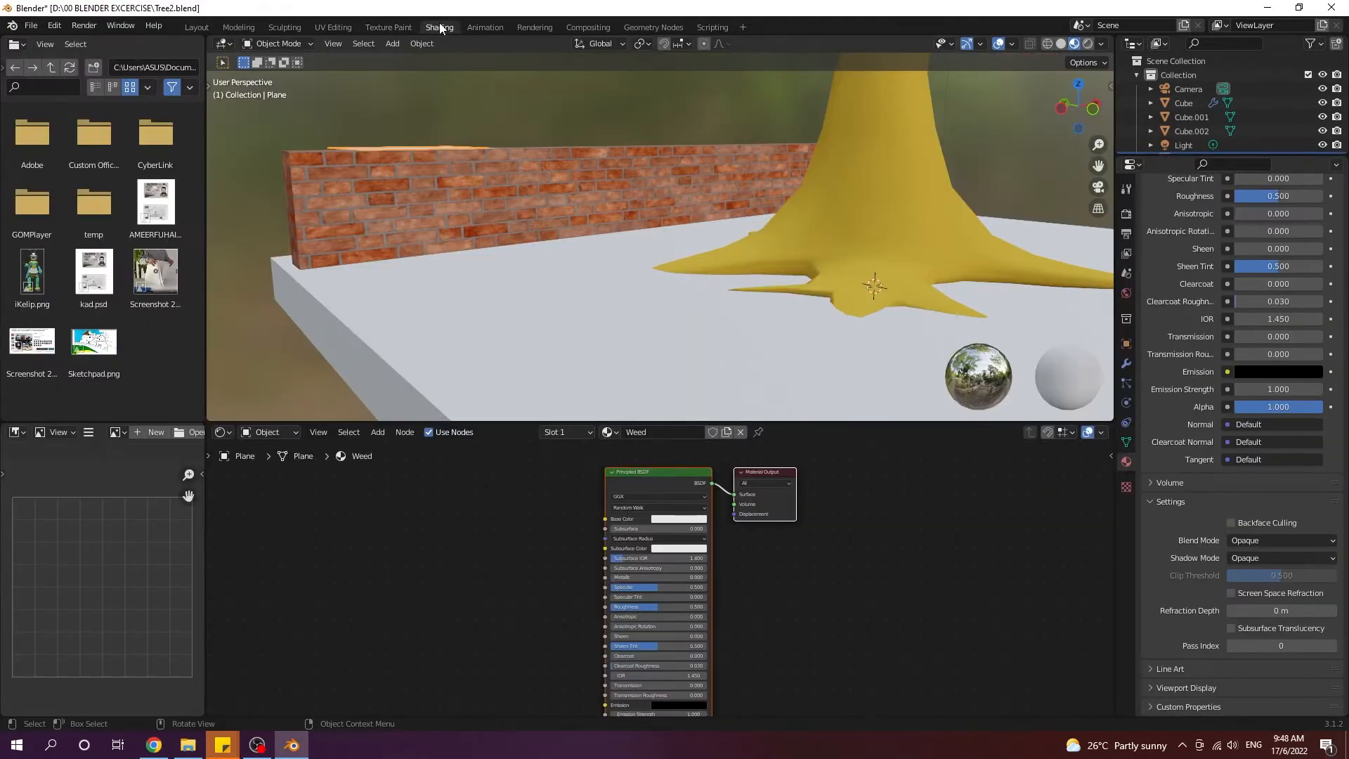
{"action": "left_click", "coordinate": [189, 747]}
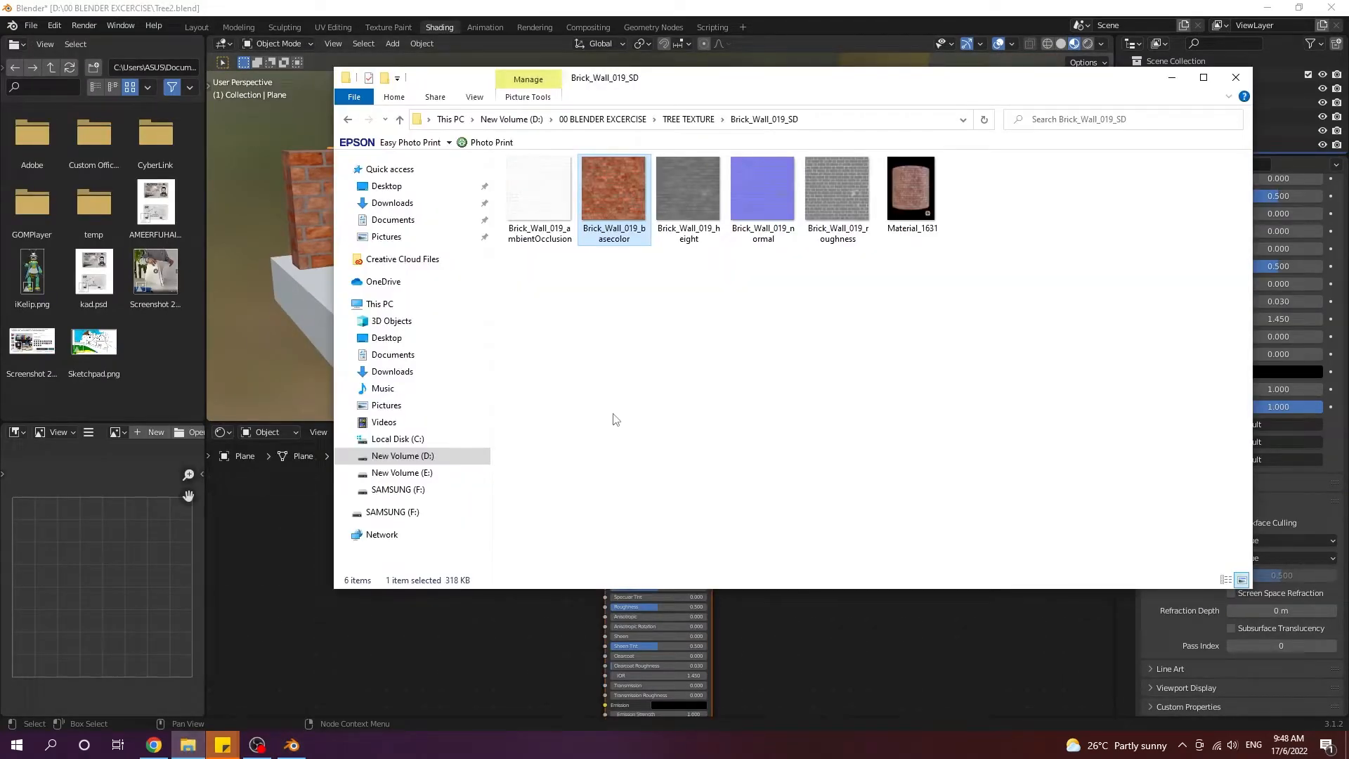
{"action": "key", "text": "BackSpace"}
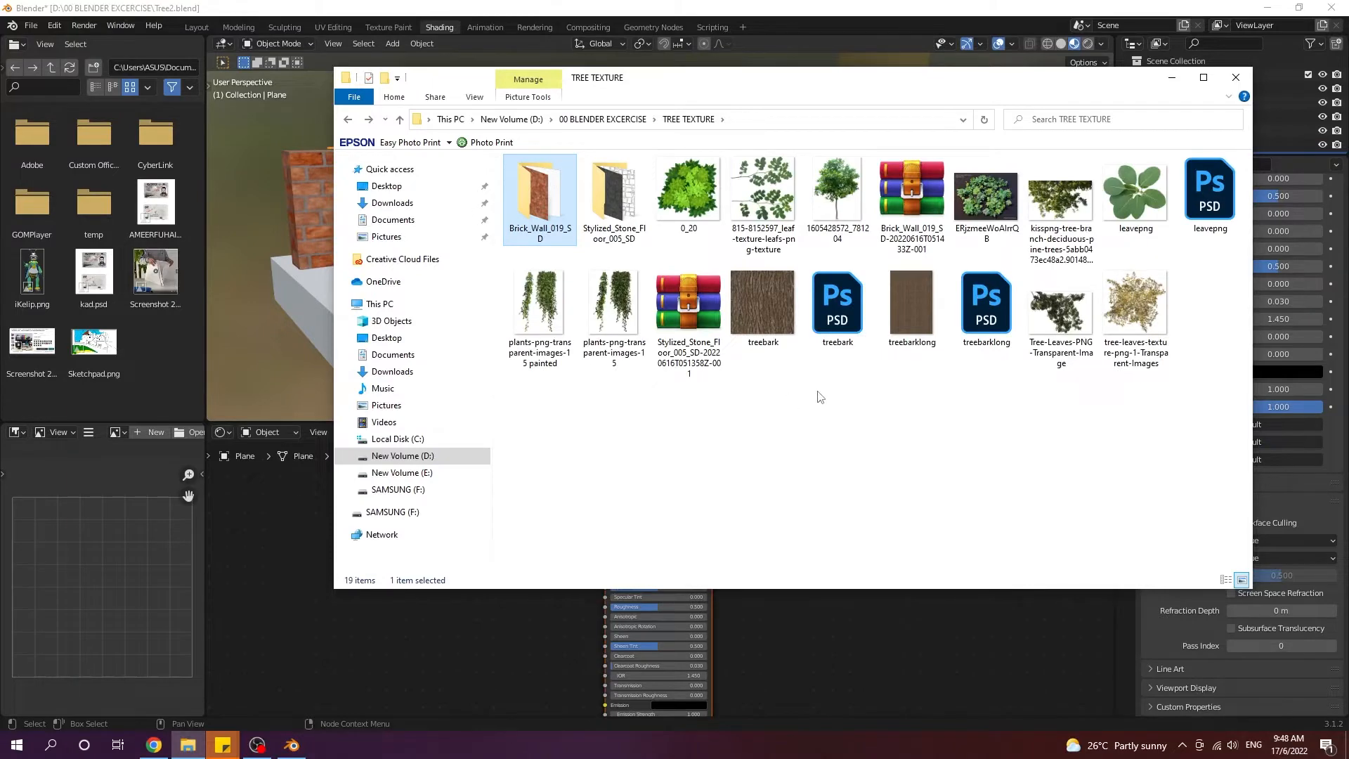
{"action": "left_click_drag", "start_coordinate": [451, 488], "coordinate": [281, 562]}
{"action": "left_click", "coordinate": [570, 504]}
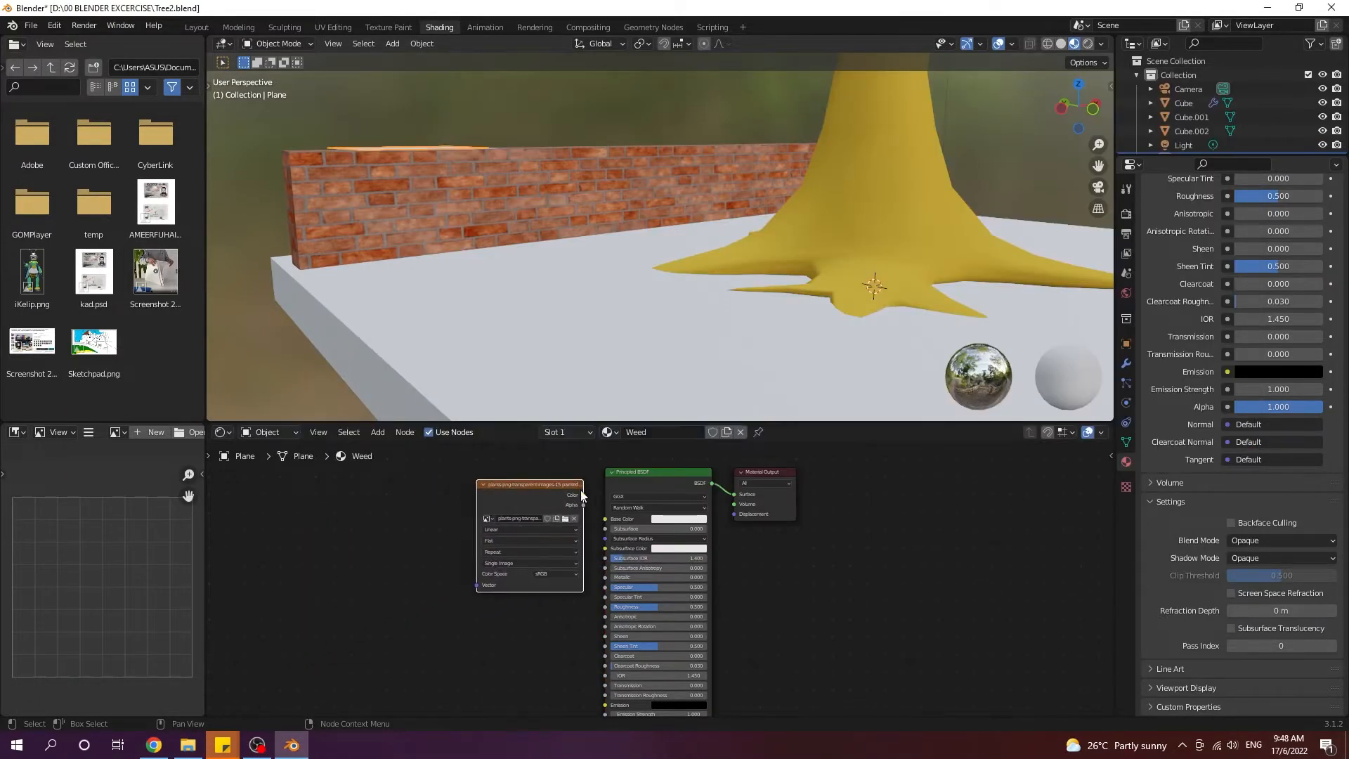
{"action": "middle_click_drag", "start_coordinate": [403, 271], "coordinate": [610, 273]}
{"action": "scroll", "coordinate": [542, 298], "scroll_direction": "up", "scroll_amount": 4}
{"action": "scroll", "coordinate": [544, 298], "scroll_direction": "down", "scroll_amount": 1}
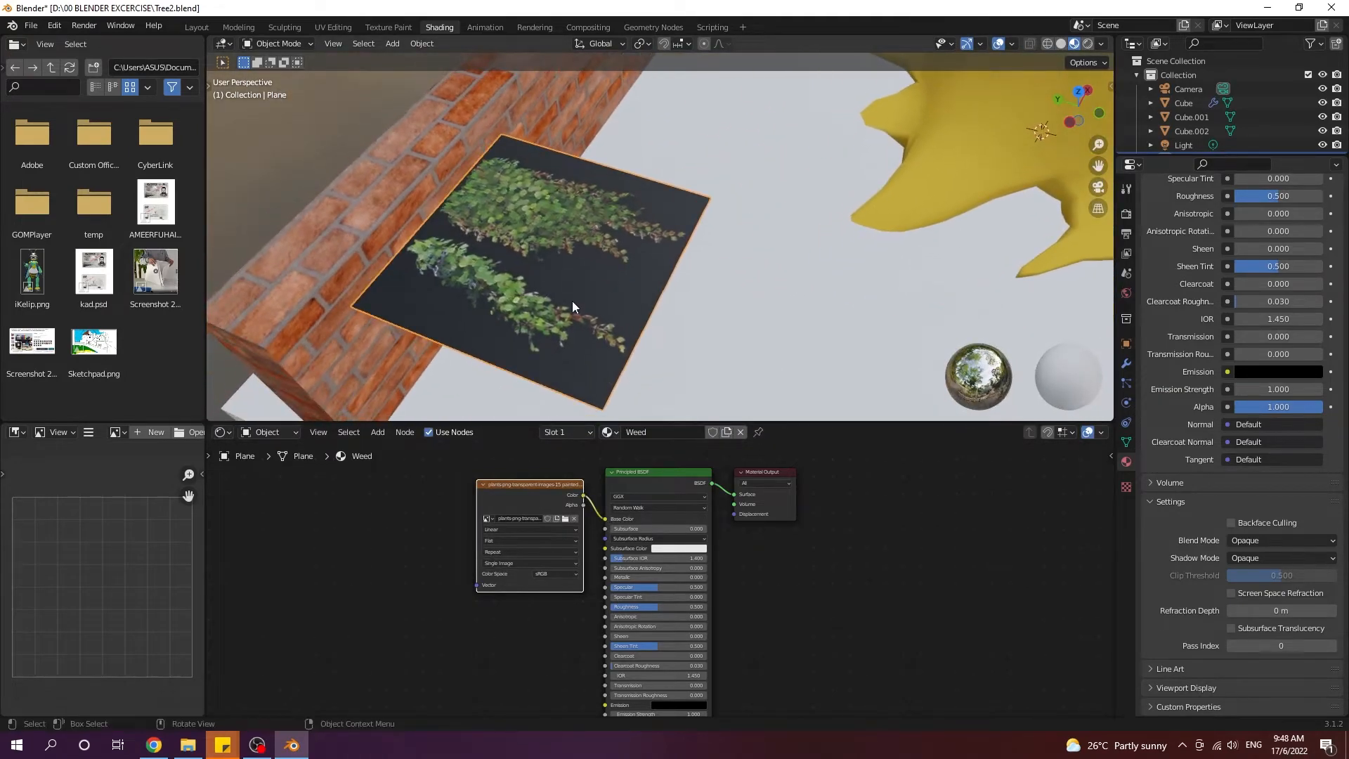
Step: Connect the plant image's Alpha to the shader's Alpha and set the material's Blend Mode to Alpha Clip
{"action": "left_click_drag", "start_coordinate": [566, 478], "coordinate": [517, 475]}
{"action": "middle_click_drag", "start_coordinate": [646, 579], "coordinate": [647, 552]}
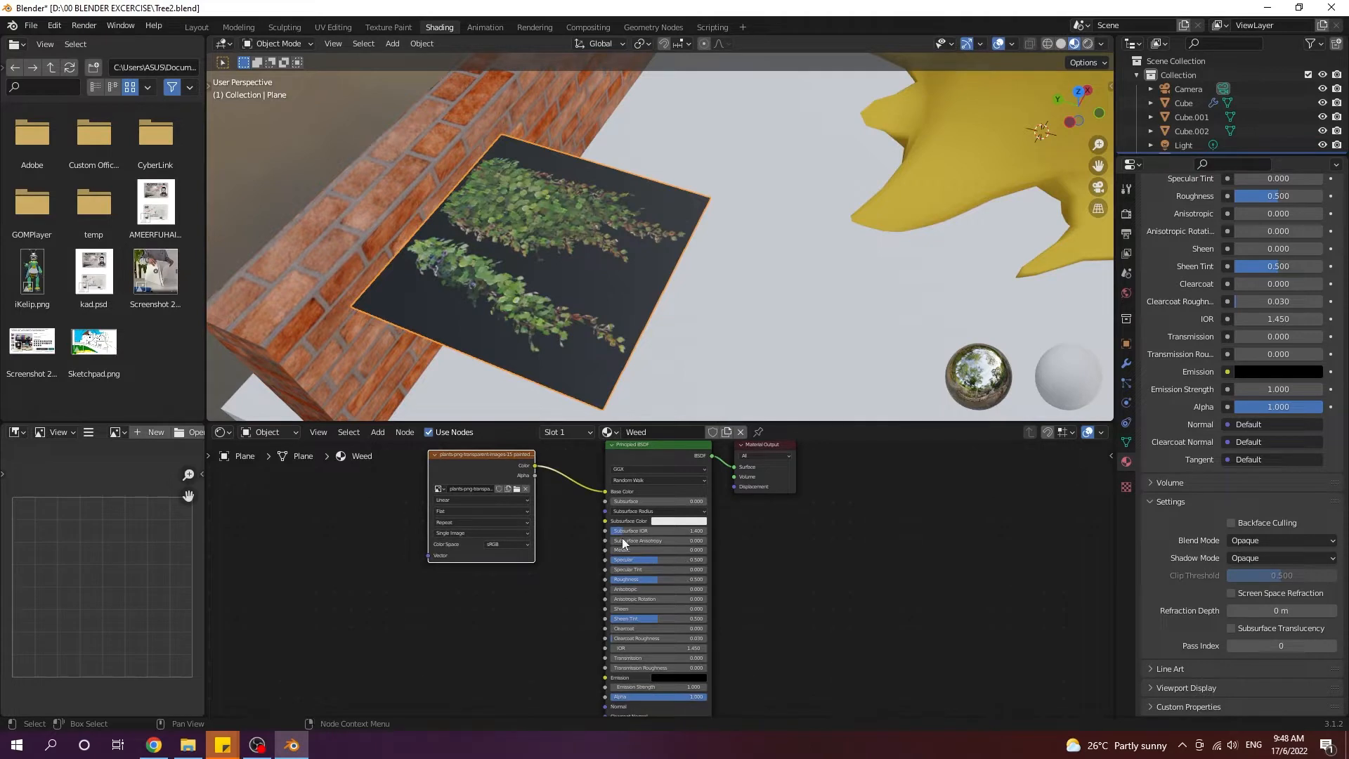
{"action": "left_click_drag", "start_coordinate": [583, 628], "coordinate": [605, 646]}
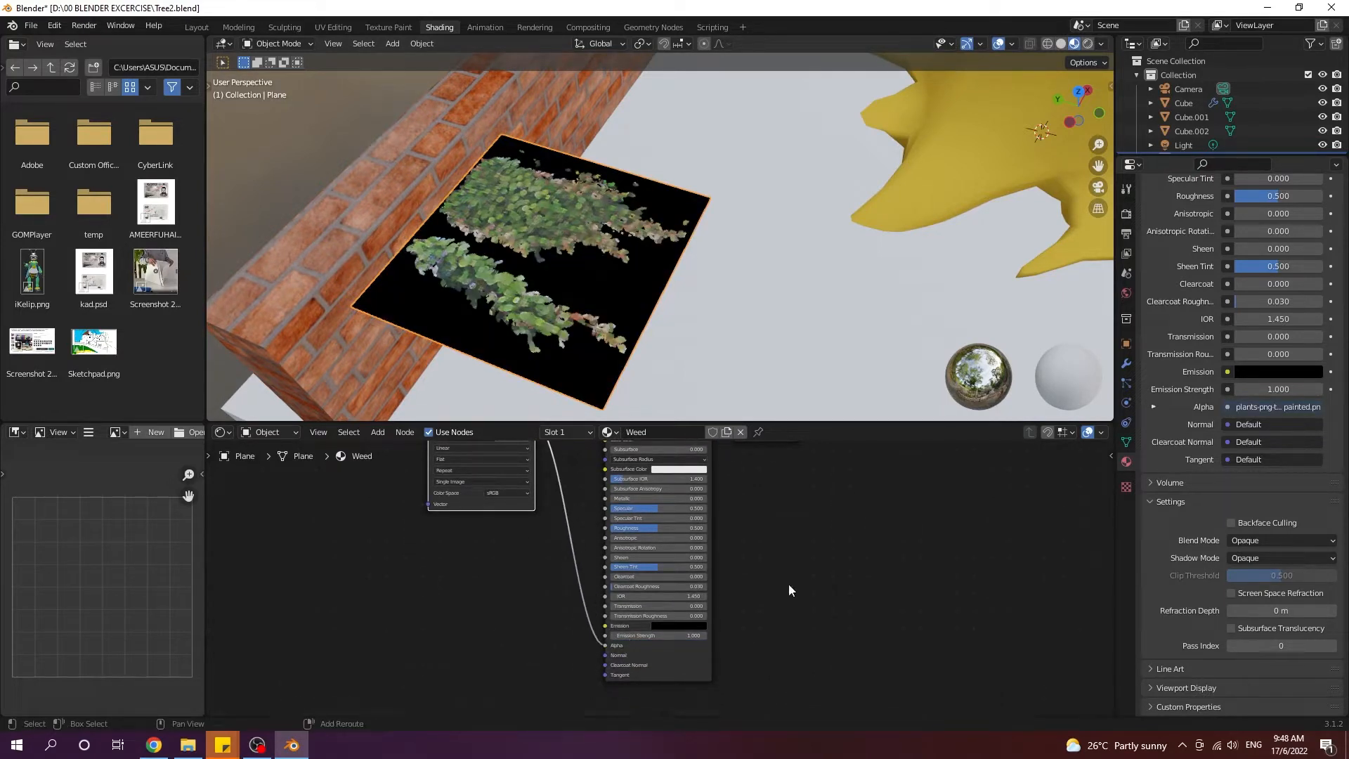
{"action": "middle_click_drag", "start_coordinate": [789, 588], "coordinate": [804, 626]}
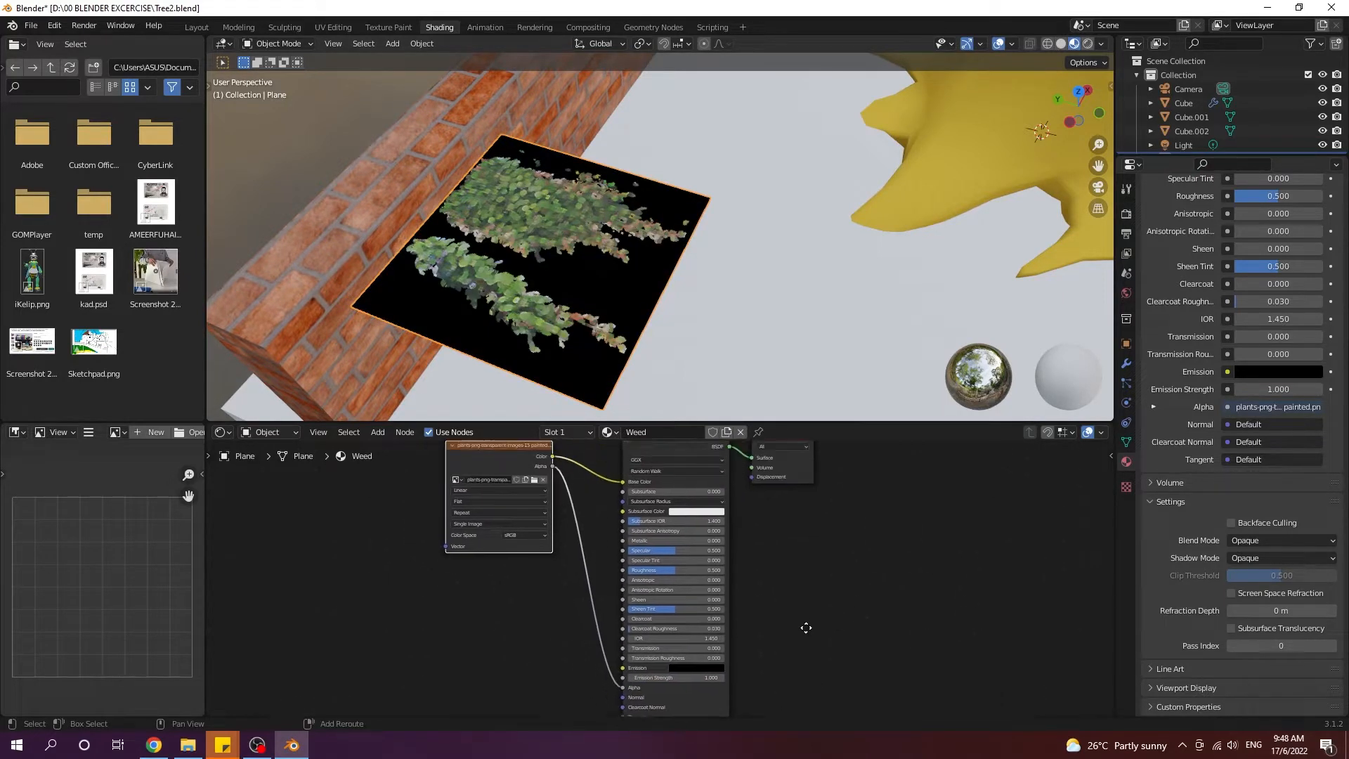
{"action": "left_click", "coordinate": [1335, 543]}
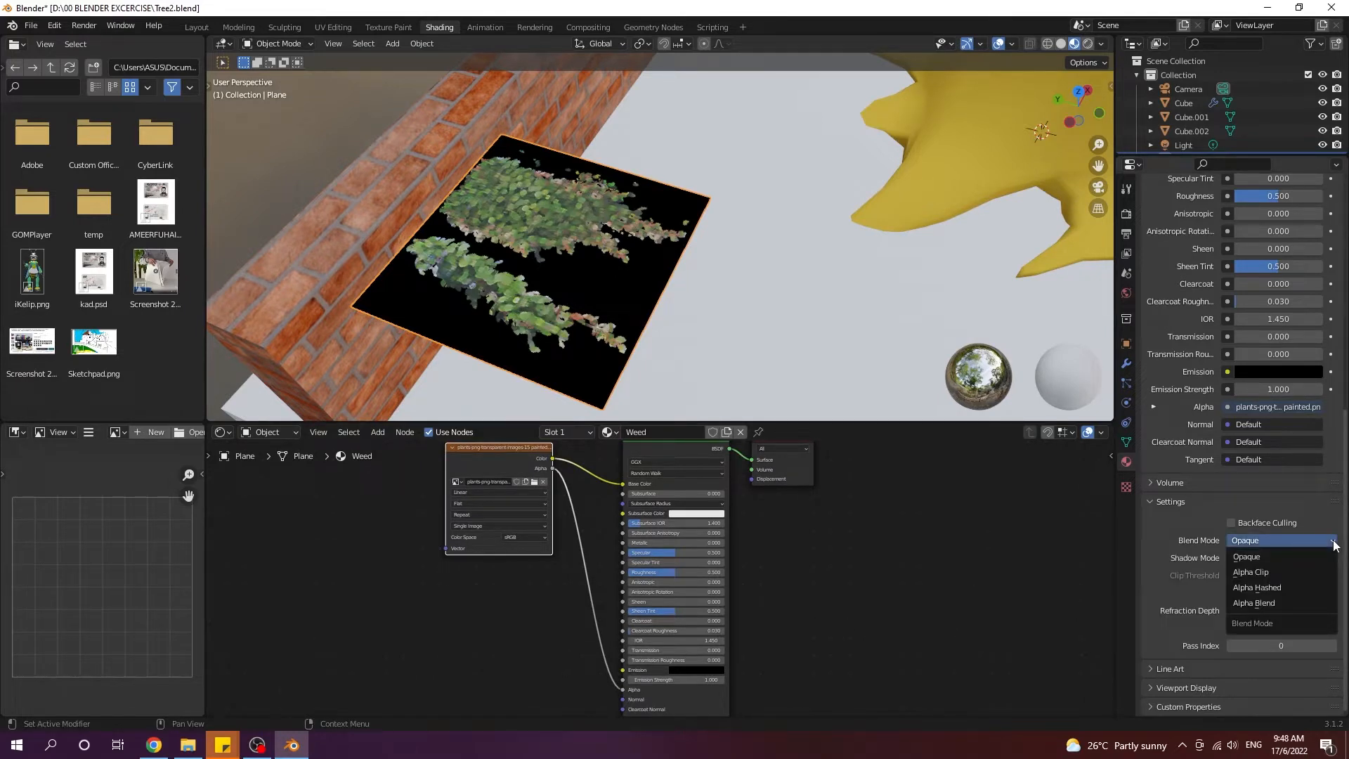
{"action": "left_click", "coordinate": [1328, 573]}
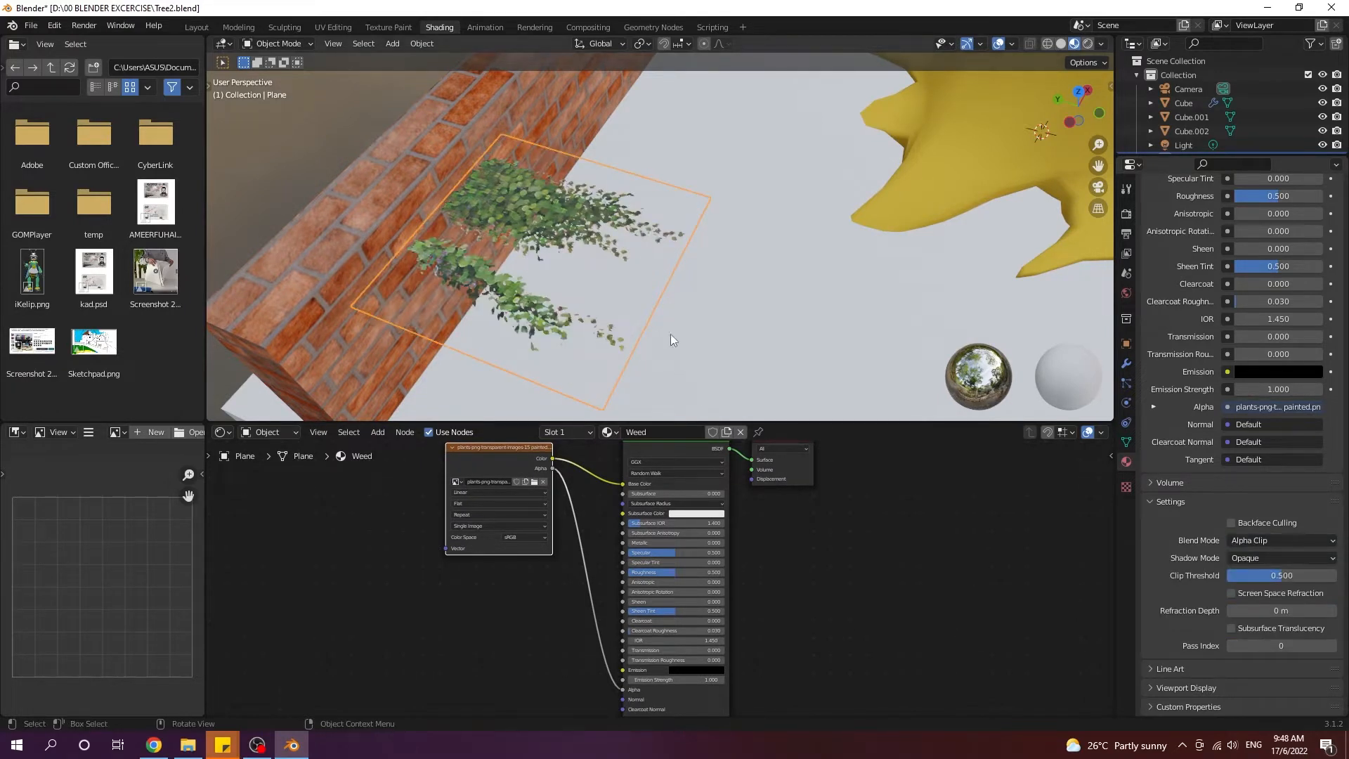
Step: Rotate the plant plane 90° in the right view in the Layout workspace so that it stands upright
{"action": "left_click", "coordinate": [193, 27]}
{"action": "mouse_move", "coordinate": [575, 428]}
{"action": "middle_mouse_down"}
{"action": "mouse_move", "coordinate": [651, 399]}
{"action": "mouse_move", "coordinate": [672, 410]}
{"action": "middle_mouse_up"}
{"action": "key", "text": "grave"}
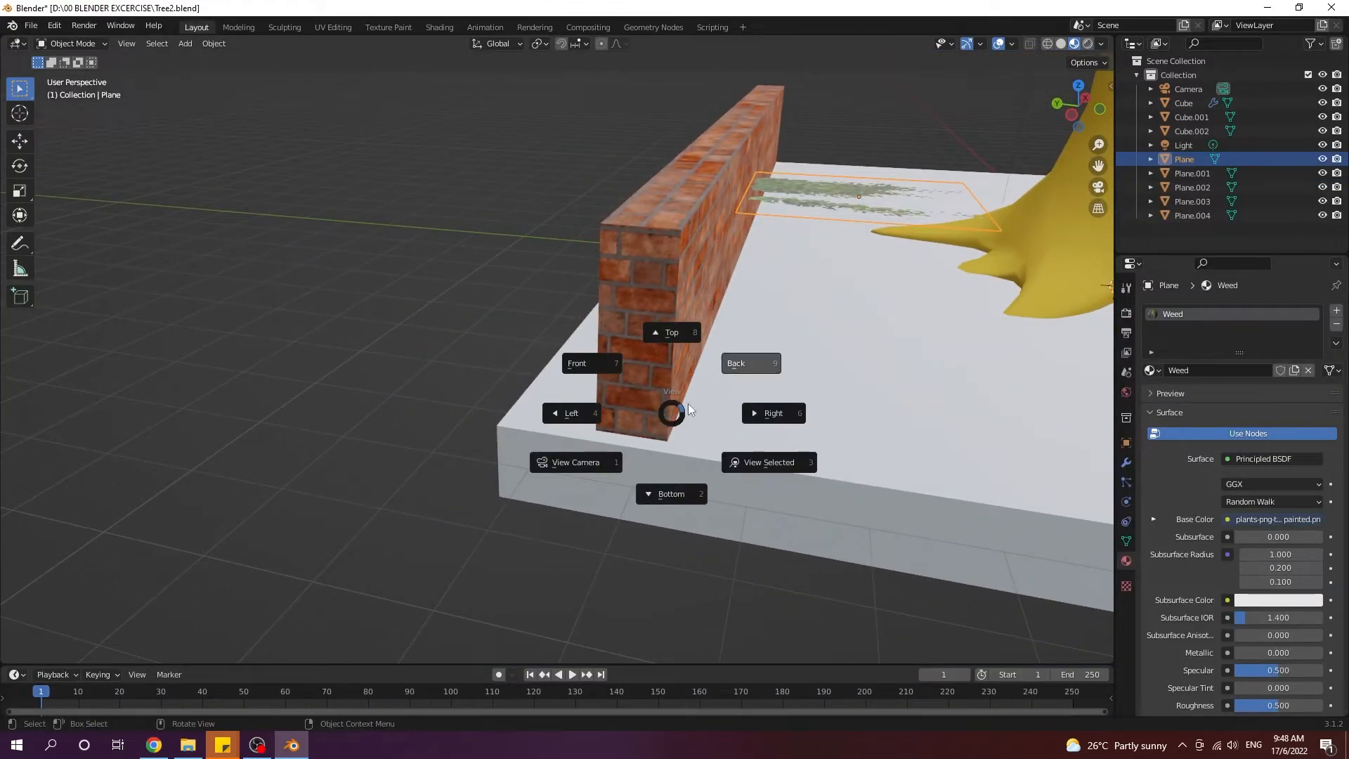
{"action": "left_click", "coordinate": [762, 412]}
{"action": "key", "text": "r"}
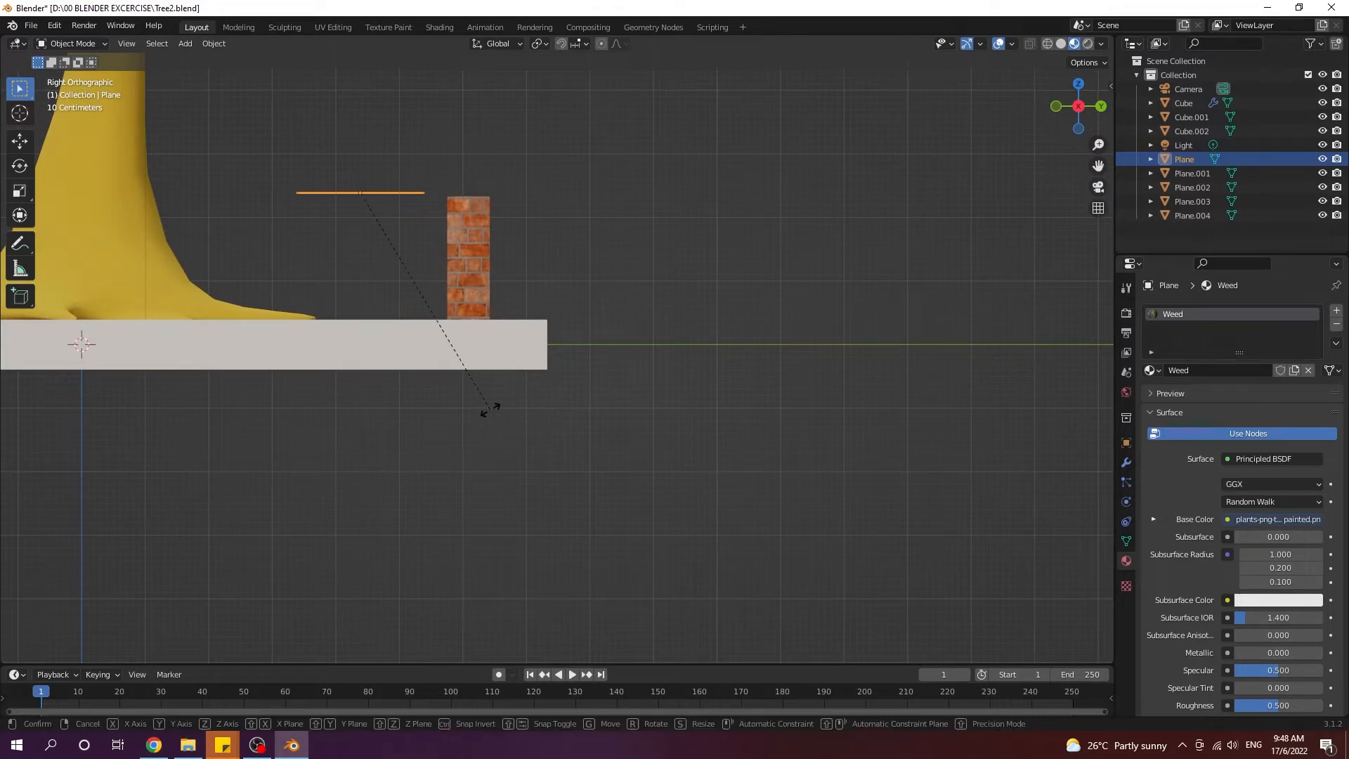
{"action": "left_click", "coordinate": [490, 409]}
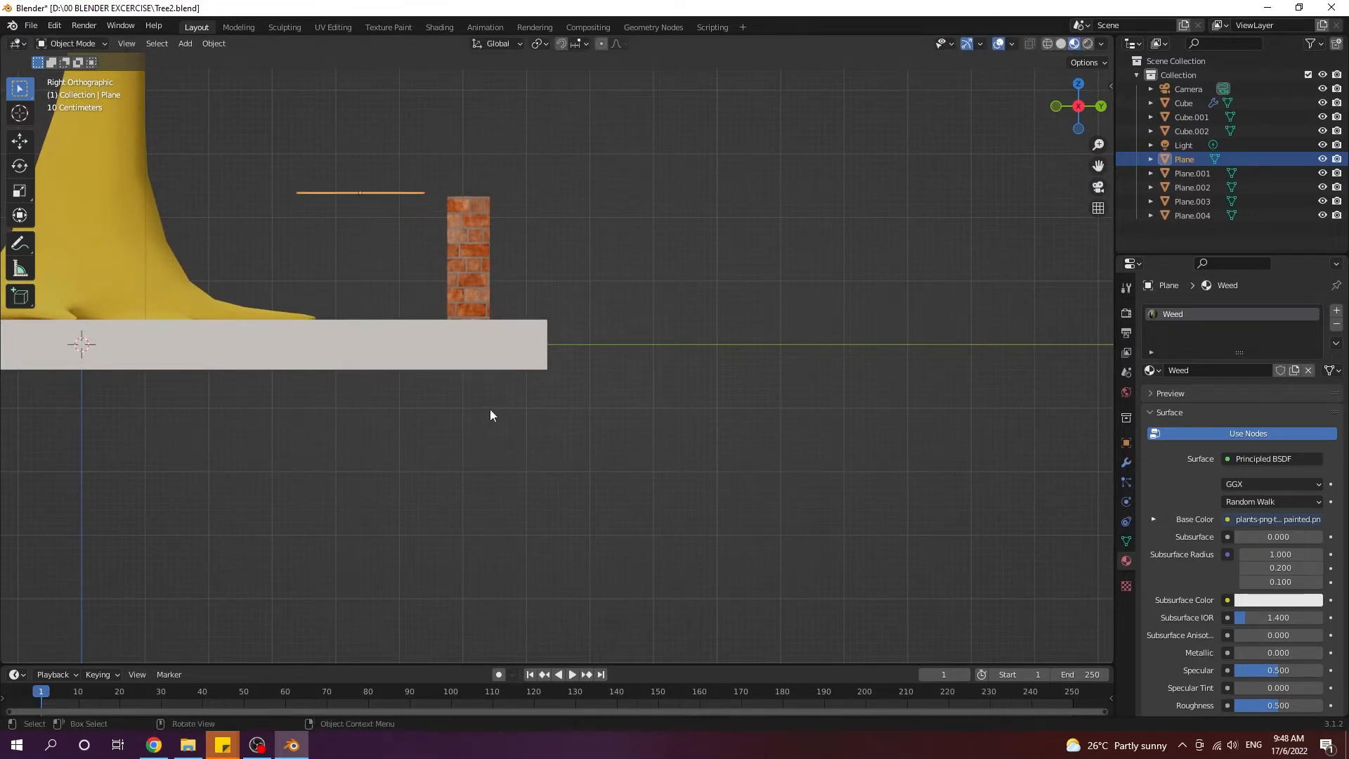
{"action": "type", "text": "r90"}
{"action": "key", "text": "Return"}
Step: Add three vertical and two horizontal loop cuts to the plant plane
{"action": "middle_click_drag", "start_coordinate": [490, 409], "coordinate": [726, 294]}
{"action": "scroll", "coordinate": [673, 214], "scroll_direction": "up", "scroll_amount": 3}
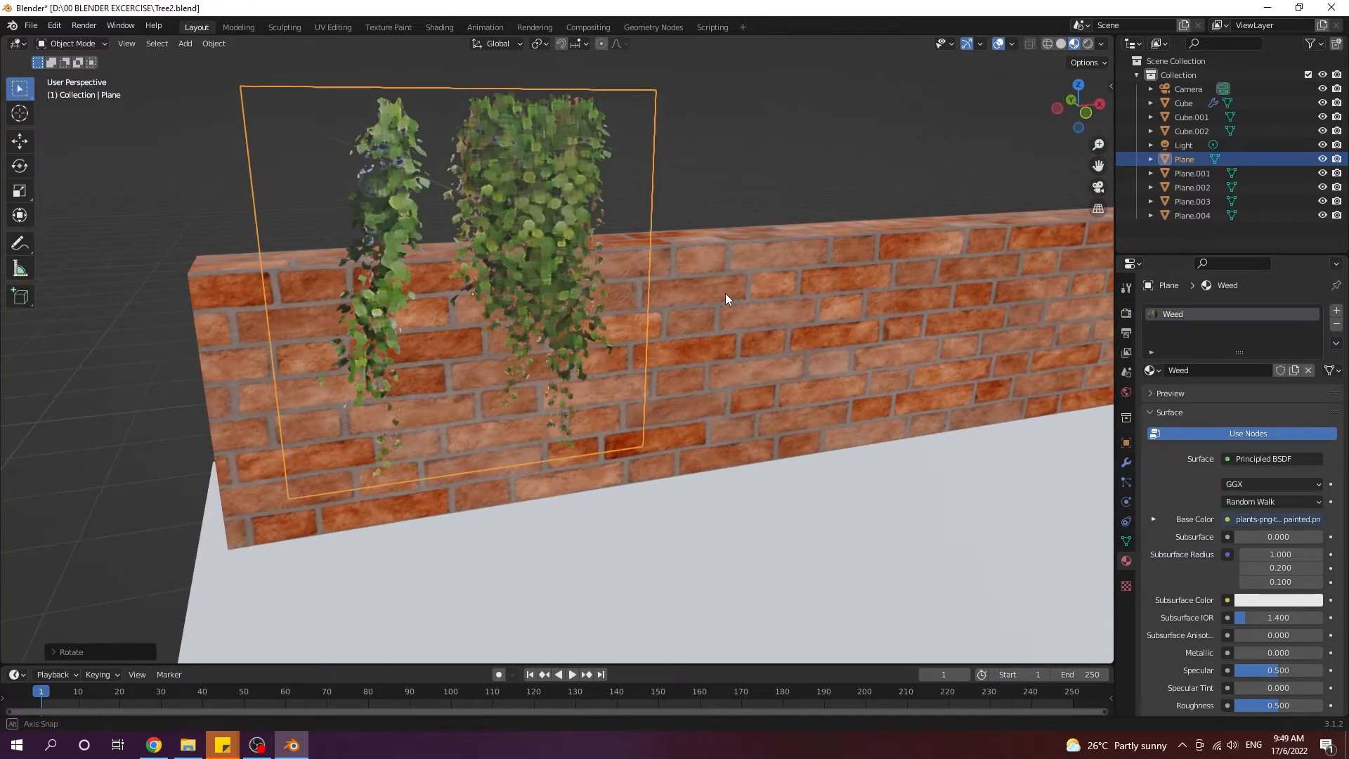
{"action": "key", "text": "Tab"}
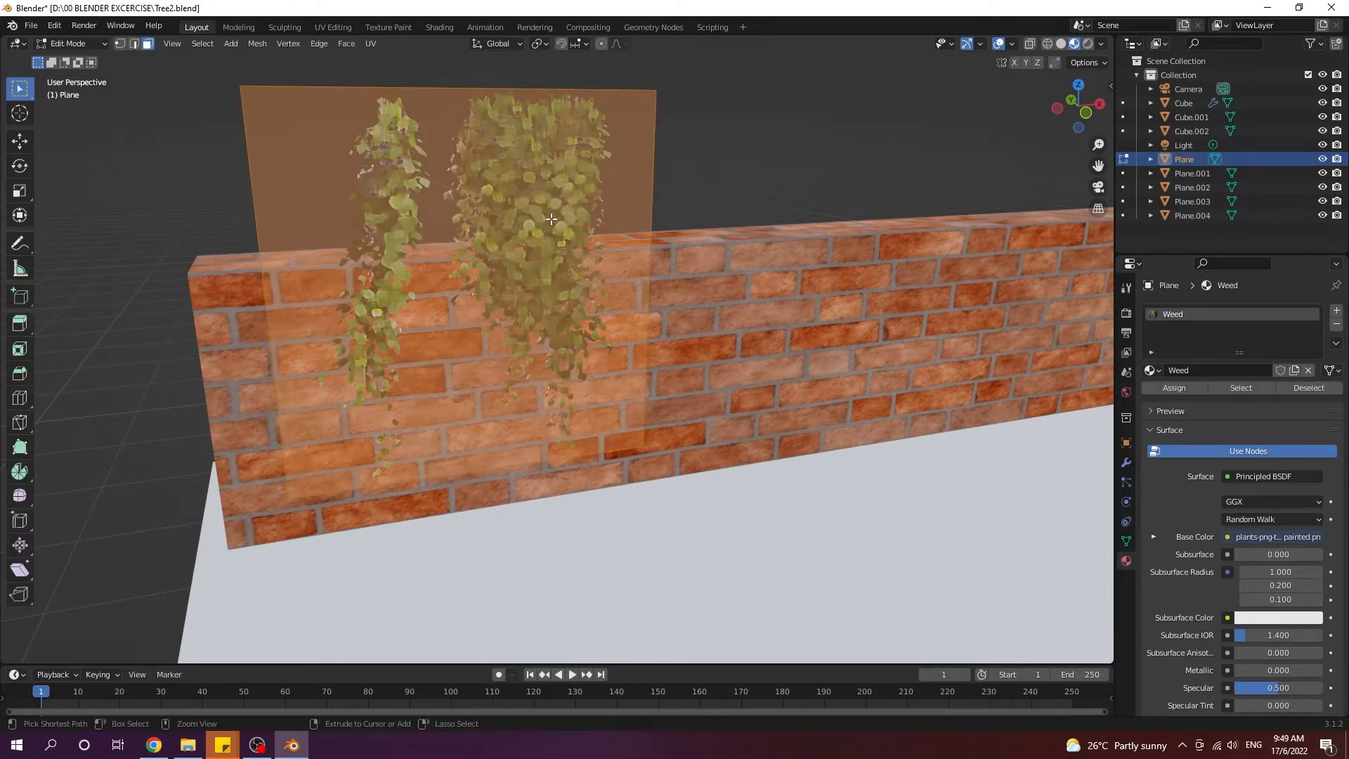
{"action": "left_click", "coordinate": [550, 88]}
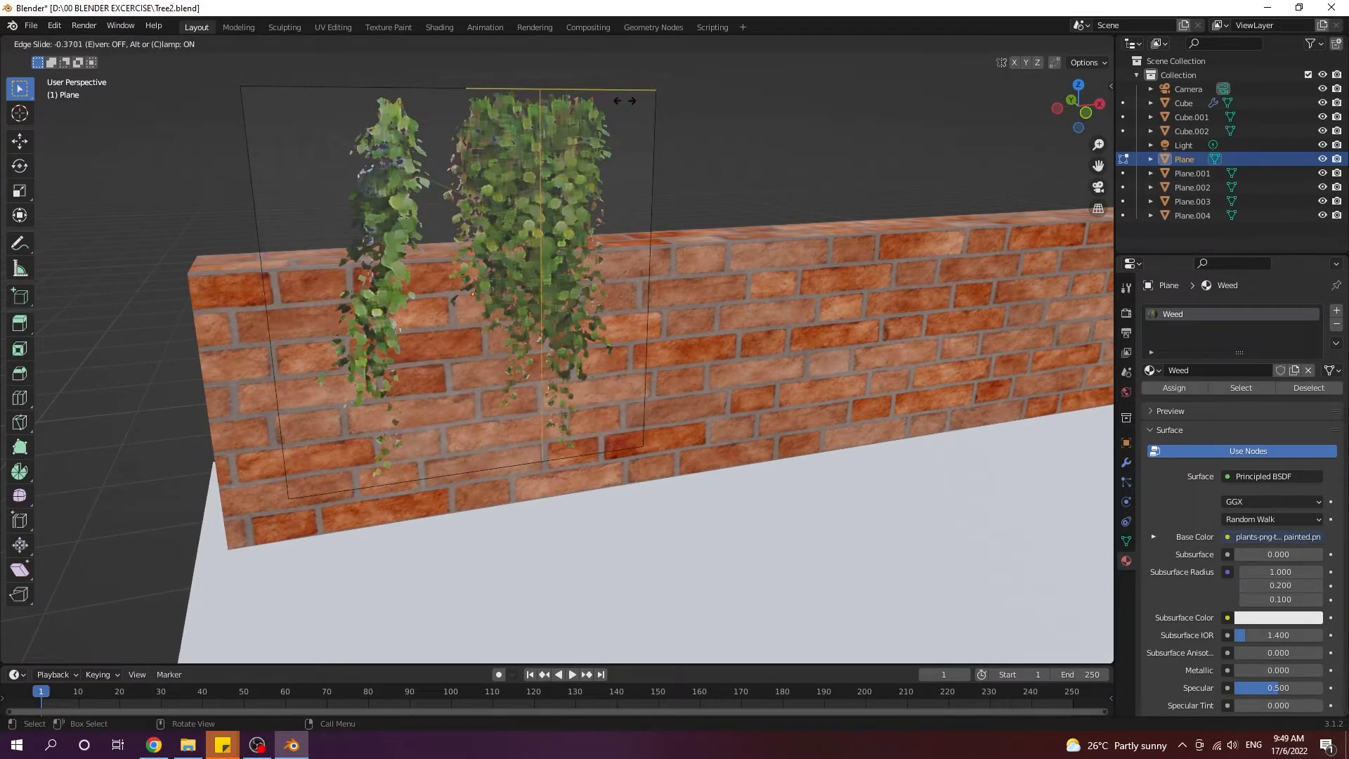
{"action": "left_click", "coordinate": [594, 104]}
{"action": "left_click", "coordinate": [384, 91]}
{"action": "left_click", "coordinate": [383, 90]}
{"action": "double_click", "coordinate": [565, 97]}
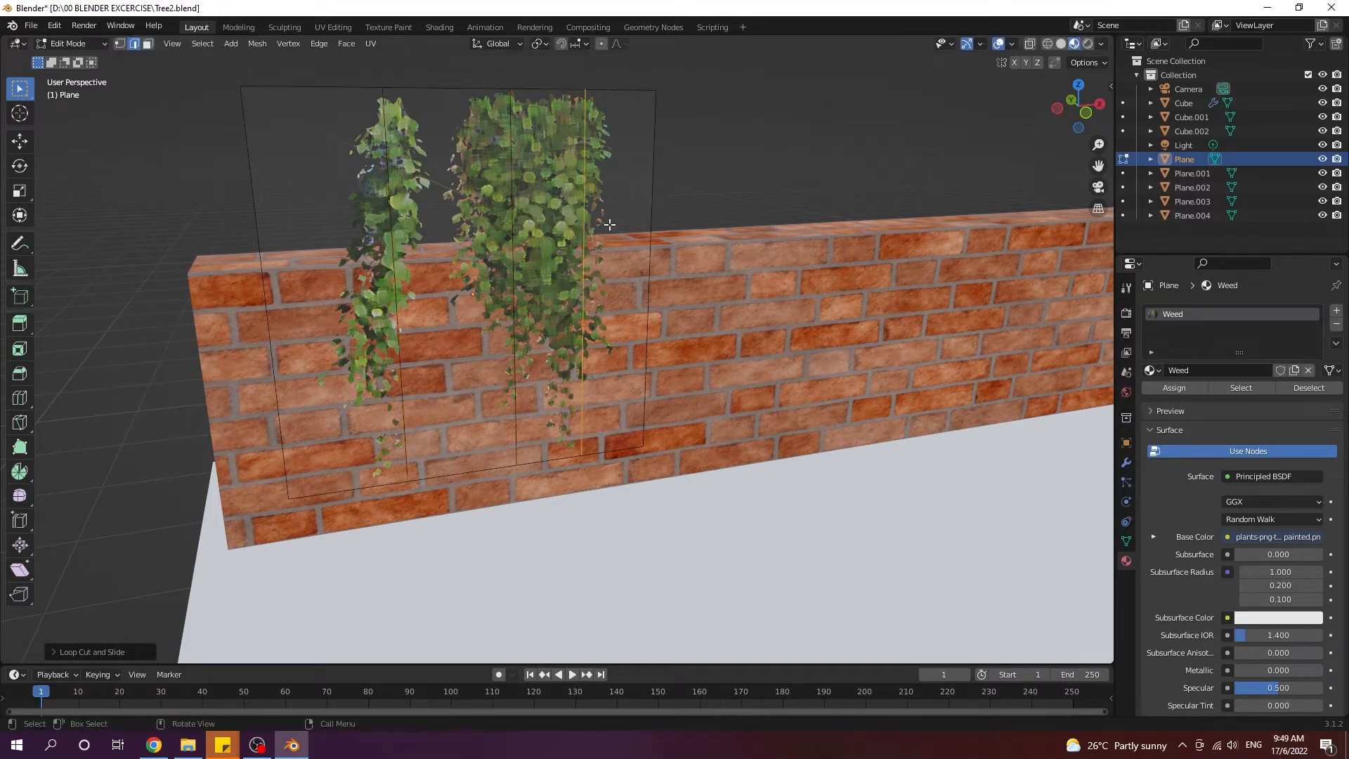
{"action": "left_click", "coordinate": [390, 217]}
{"action": "left_click", "coordinate": [407, 98]}
Step: Move a middle face of the wide ivy cluster slightly outward along Y
{"action": "middle_click_drag", "start_coordinate": [534, 421], "coordinate": [602, 439]}
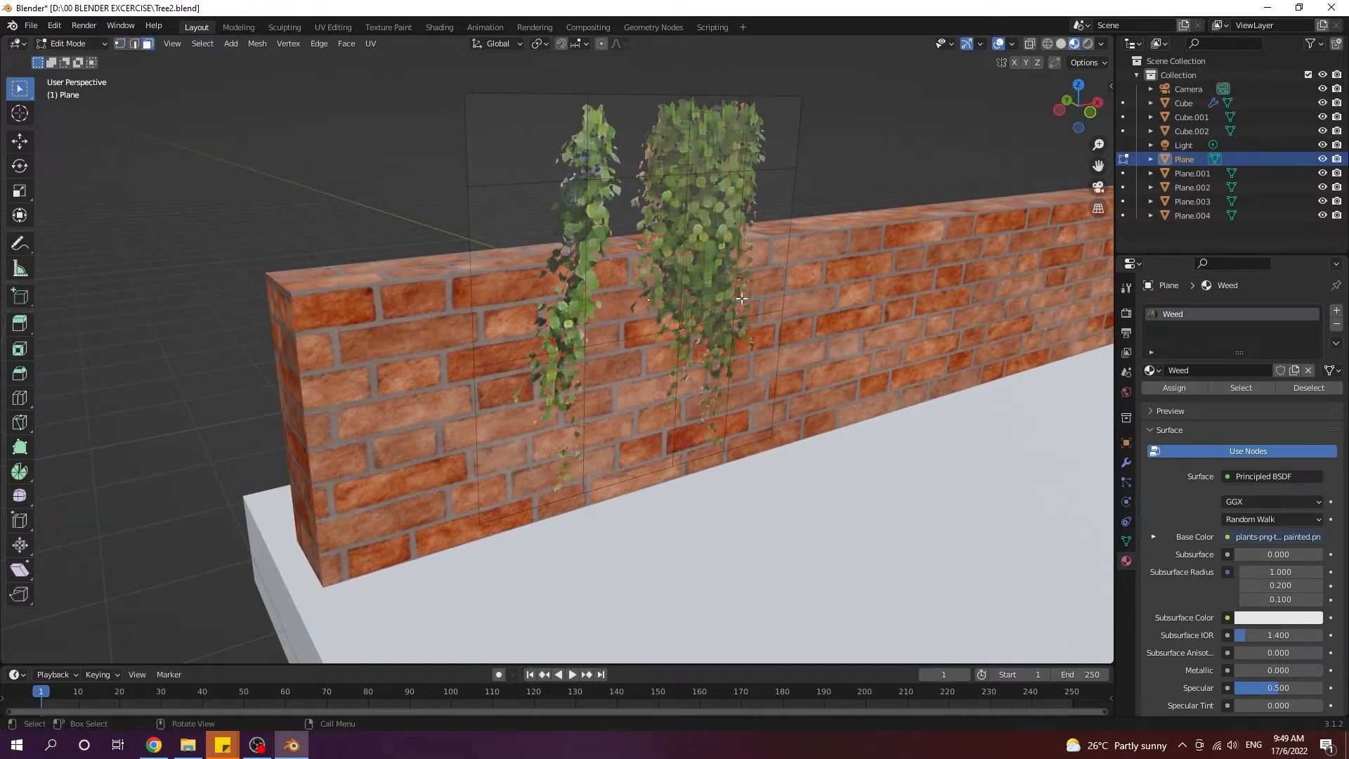
{"action": "left_click", "coordinate": [706, 274]}
{"action": "key", "text": "g"}
{"action": "key", "text": "y"}
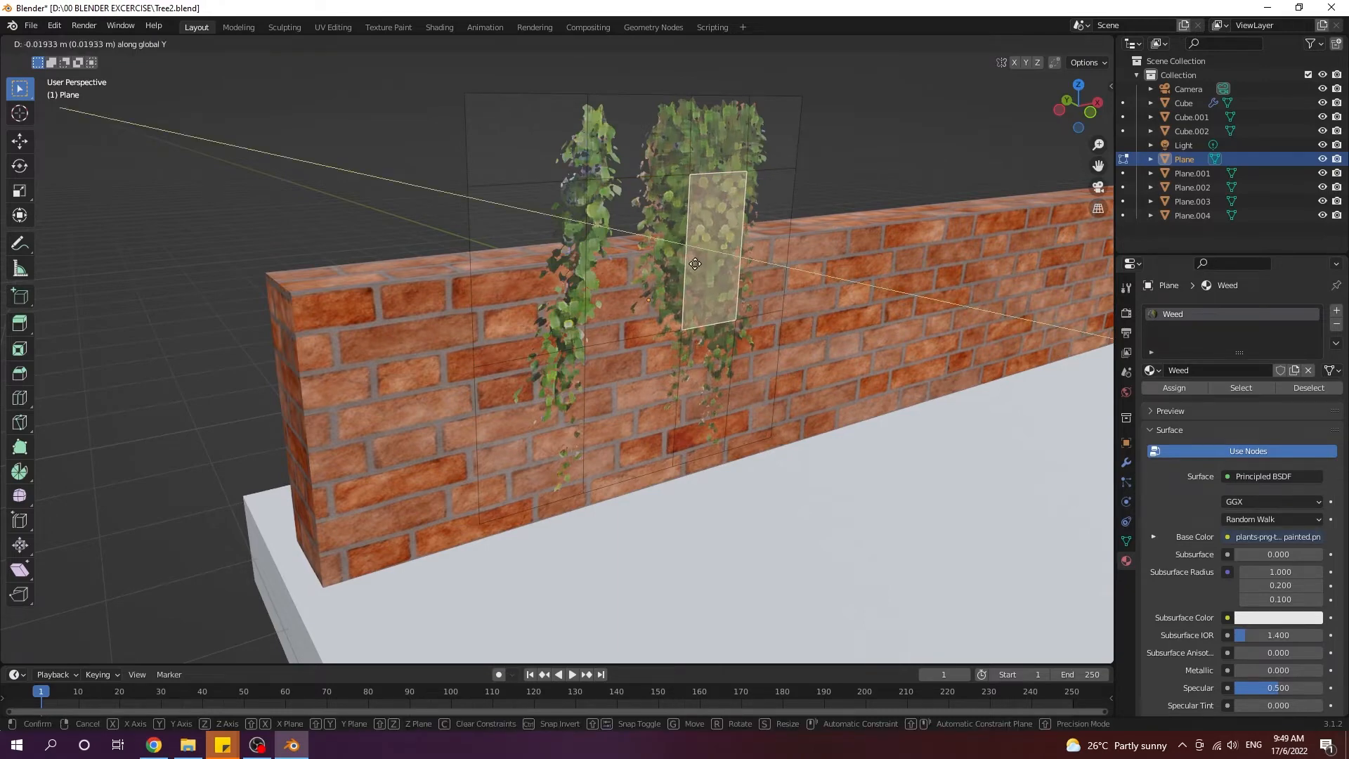
{"action": "left_click", "coordinate": [700, 274]}
Step: Add two more vertical loop cuts, one between the ivy clusters and one on the outer side of the narrow cluster
{"action": "middle_click_drag", "start_coordinate": [604, 257], "coordinate": [532, 261]}
{"action": "key", "text": "2"}
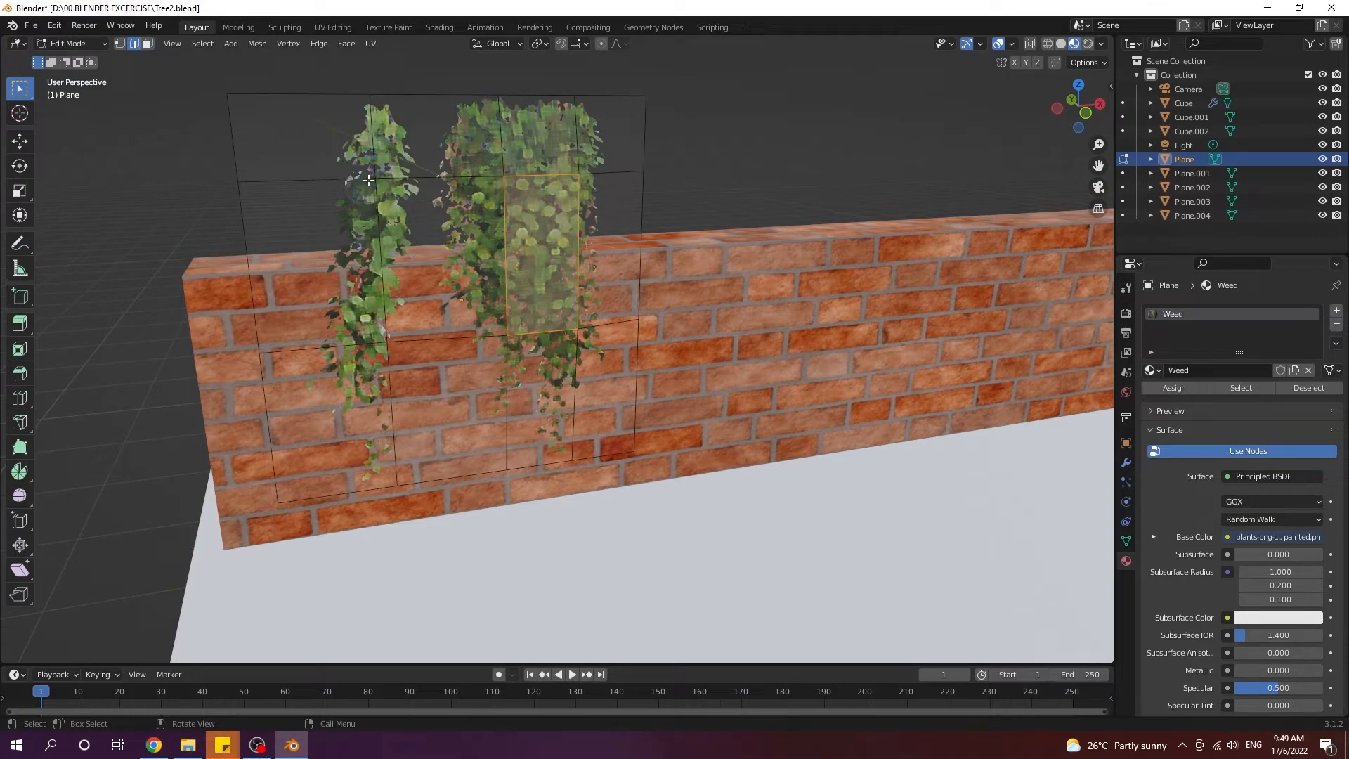
{"action": "left_click", "coordinate": [417, 94]}
{"action": "left_click", "coordinate": [306, 106]}
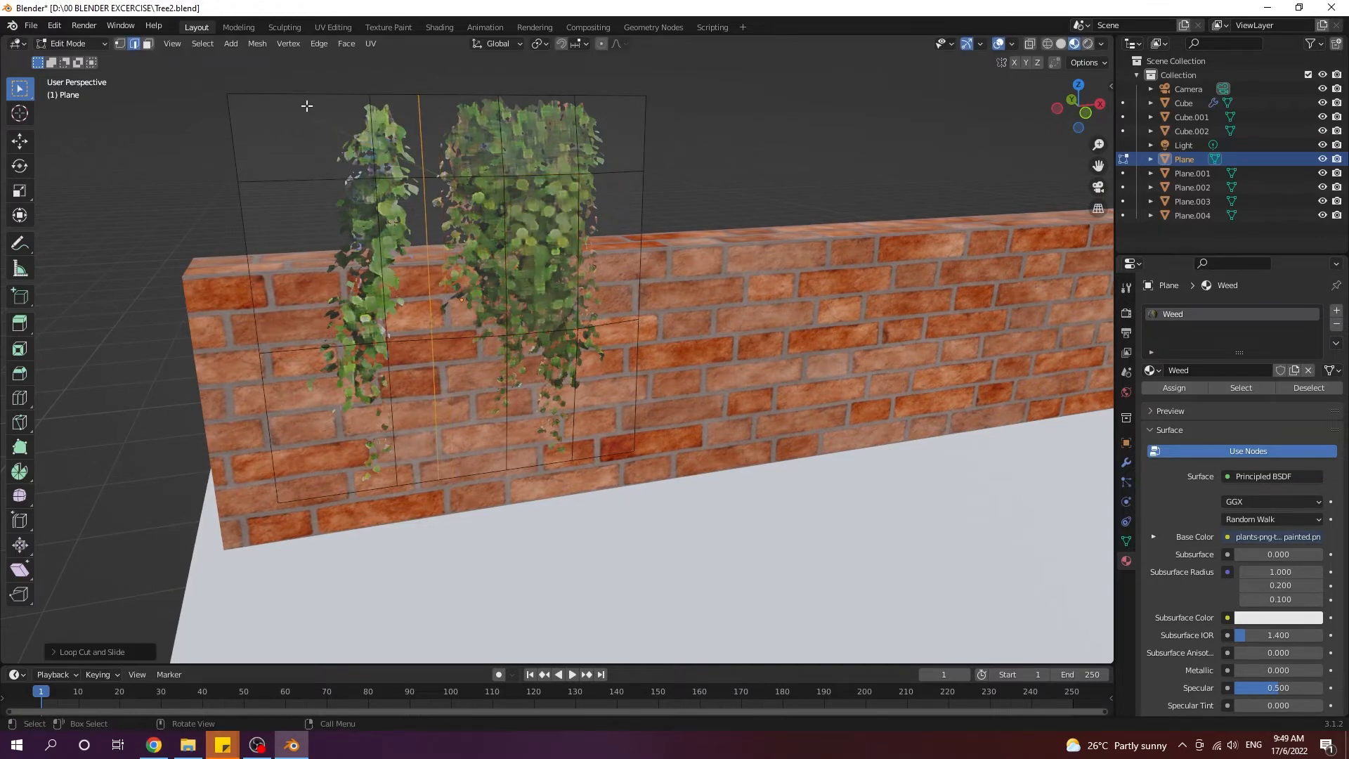
{"action": "key", "text": "Escape"}
Step: Move middle vertices of the narrow ivy cluster about 0.1 m outward along Y and make a second small Y adjustment to the plane
{"action": "middle_click_drag", "start_coordinate": [302, 116], "coordinate": [382, 223]}
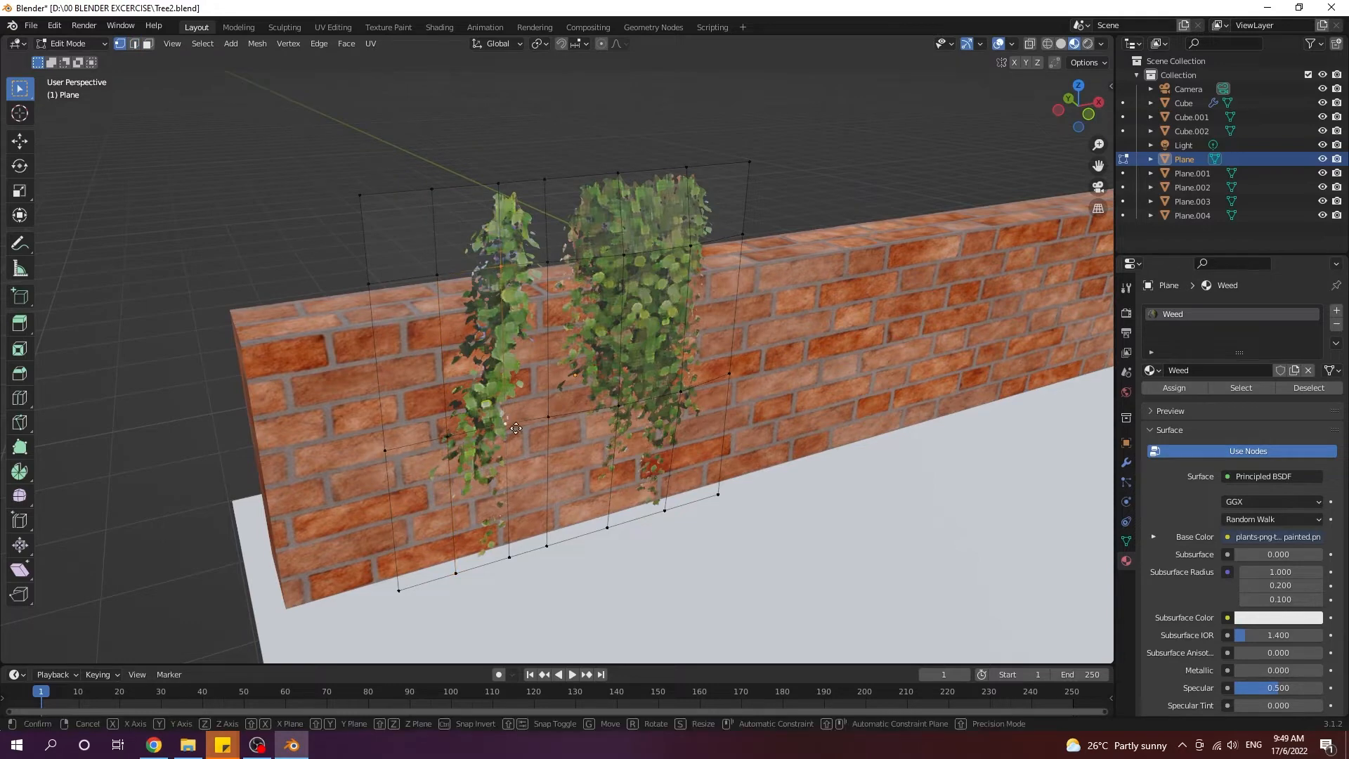
{"action": "key", "text": "g"}
{"action": "key", "text": "y"}
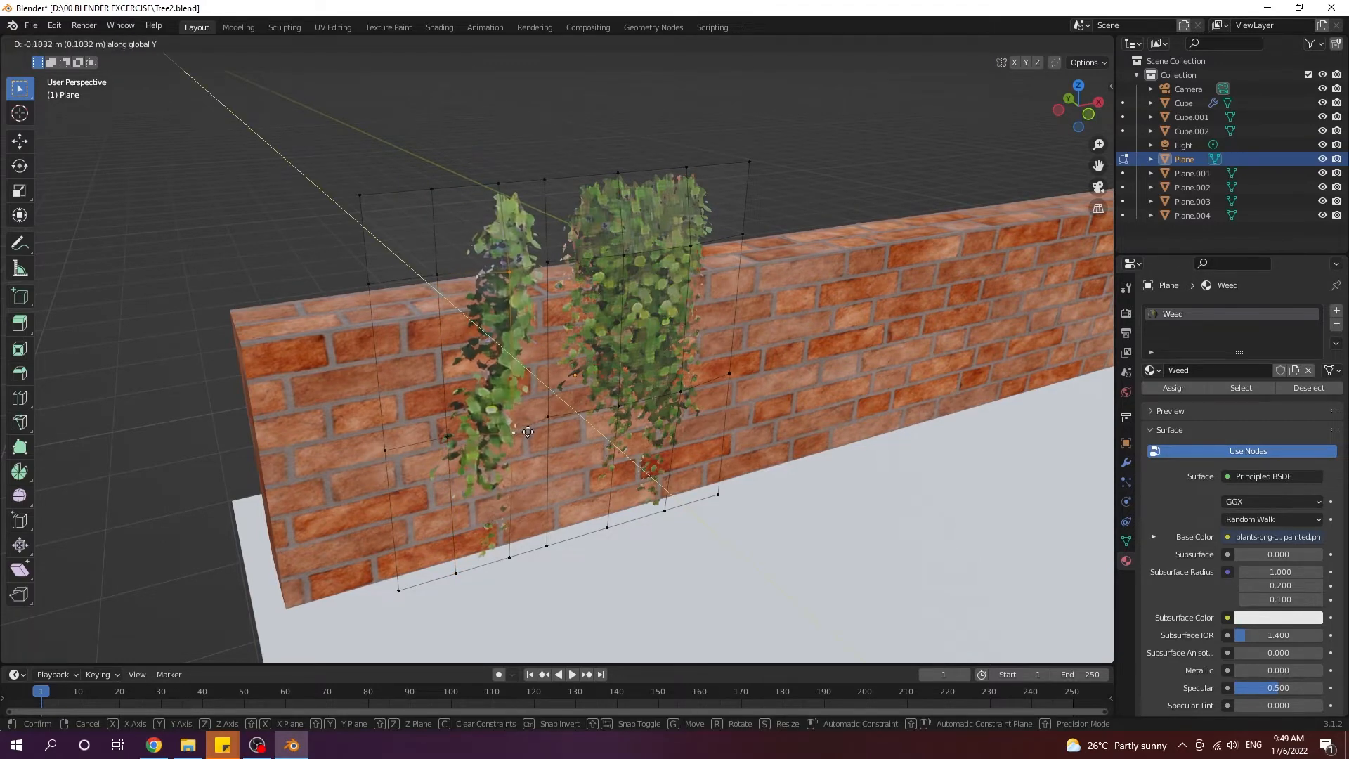
{"action": "left_click", "coordinate": [528, 432]}
{"action": "middle_click_drag", "start_coordinate": [528, 432], "coordinate": [816, 221]}
{"action": "key", "text": "g"}
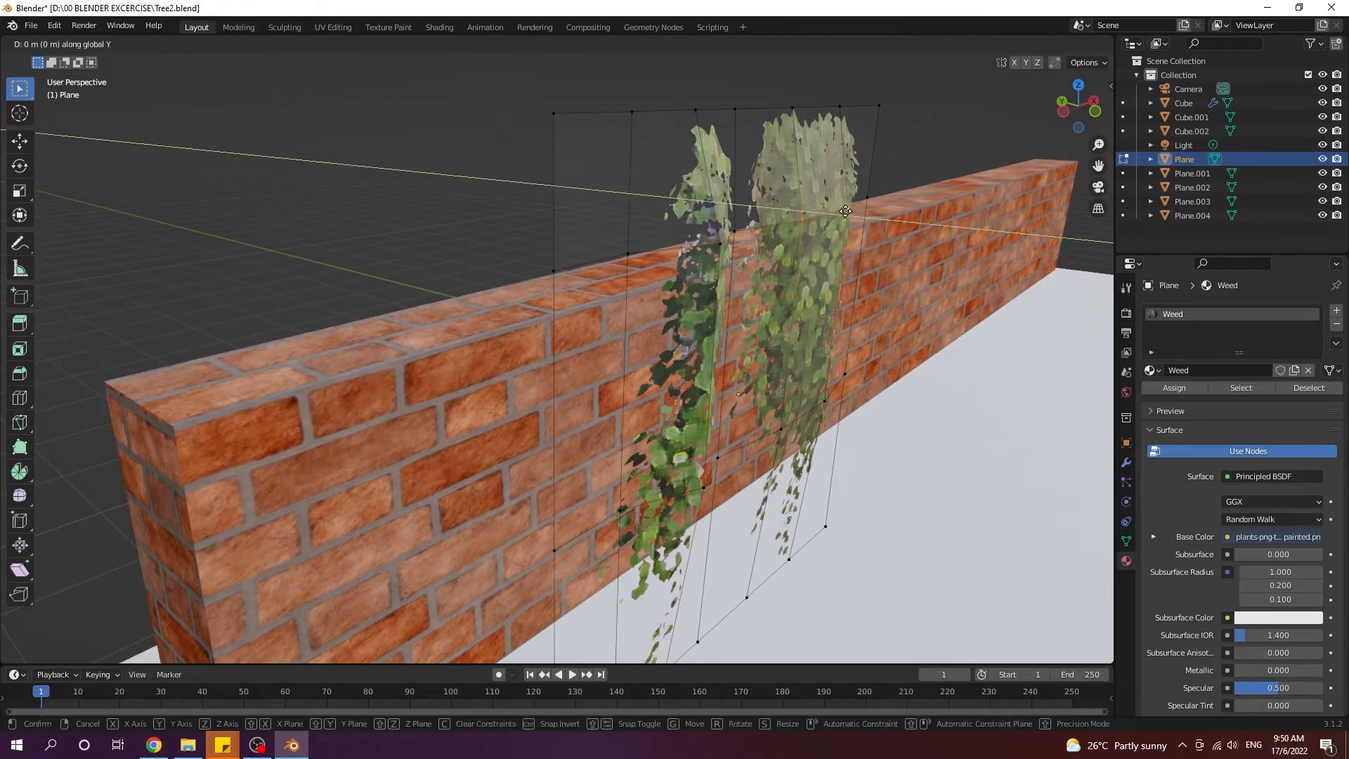
{"action": "key", "text": "y"}
{"action": "left_click", "coordinate": [854, 213]}
{"action": "middle_click_drag", "start_coordinate": [865, 239], "coordinate": [655, 415]}
{"action": "key", "text": "Tab"}
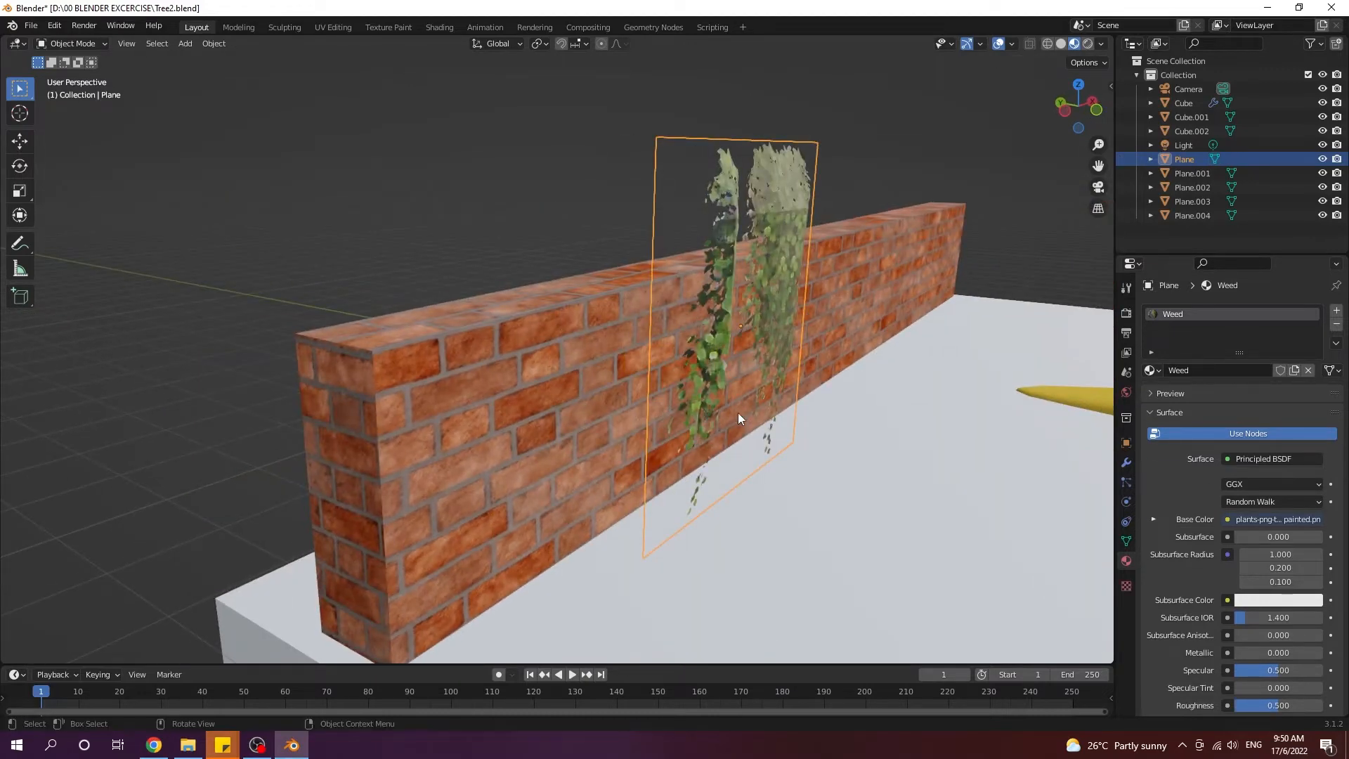
Step: Move the ivy plane about 1.4 m along Y to the wall face and lower it about 0.6 m along Z
{"action": "key", "text": "g"}
{"action": "key", "text": "y"}
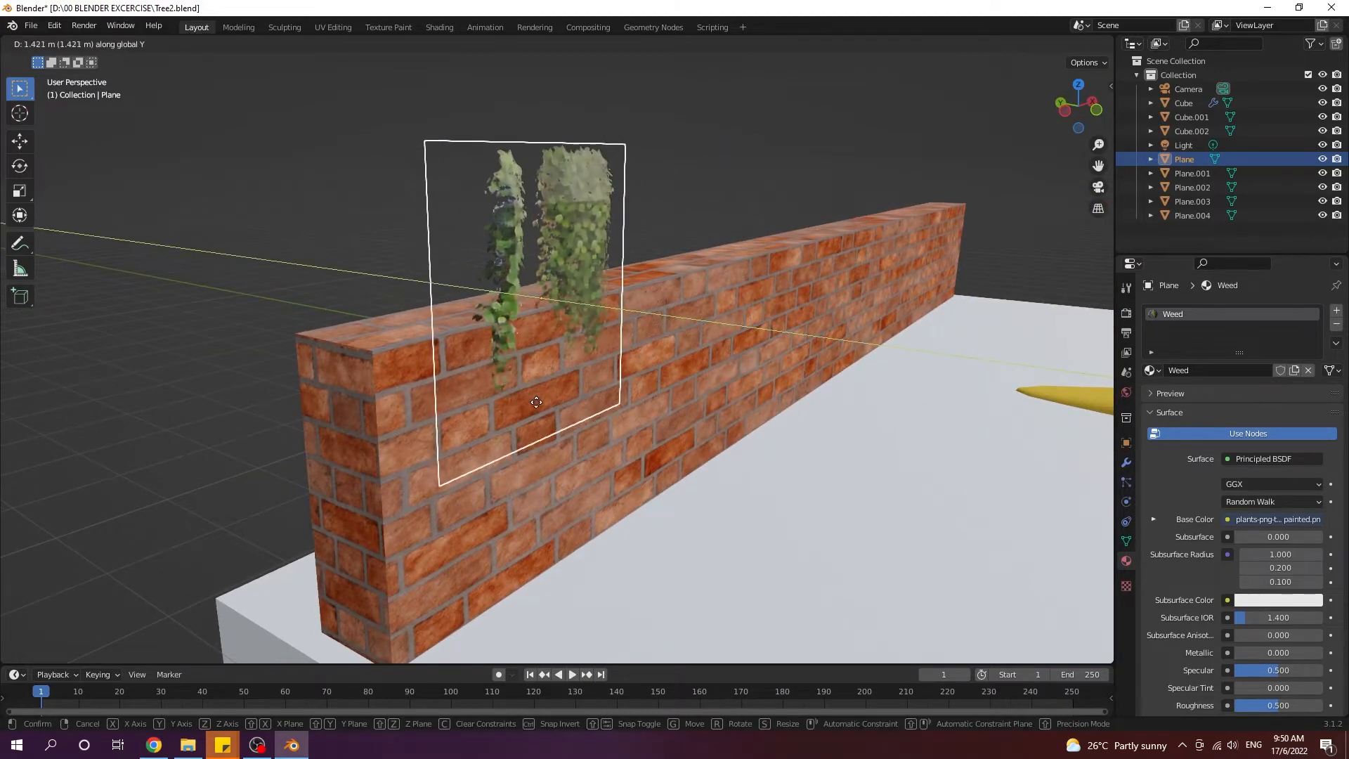
{"action": "left_click", "coordinate": [544, 404]}
{"action": "key", "text": "g"}
{"action": "key", "text": "z"}
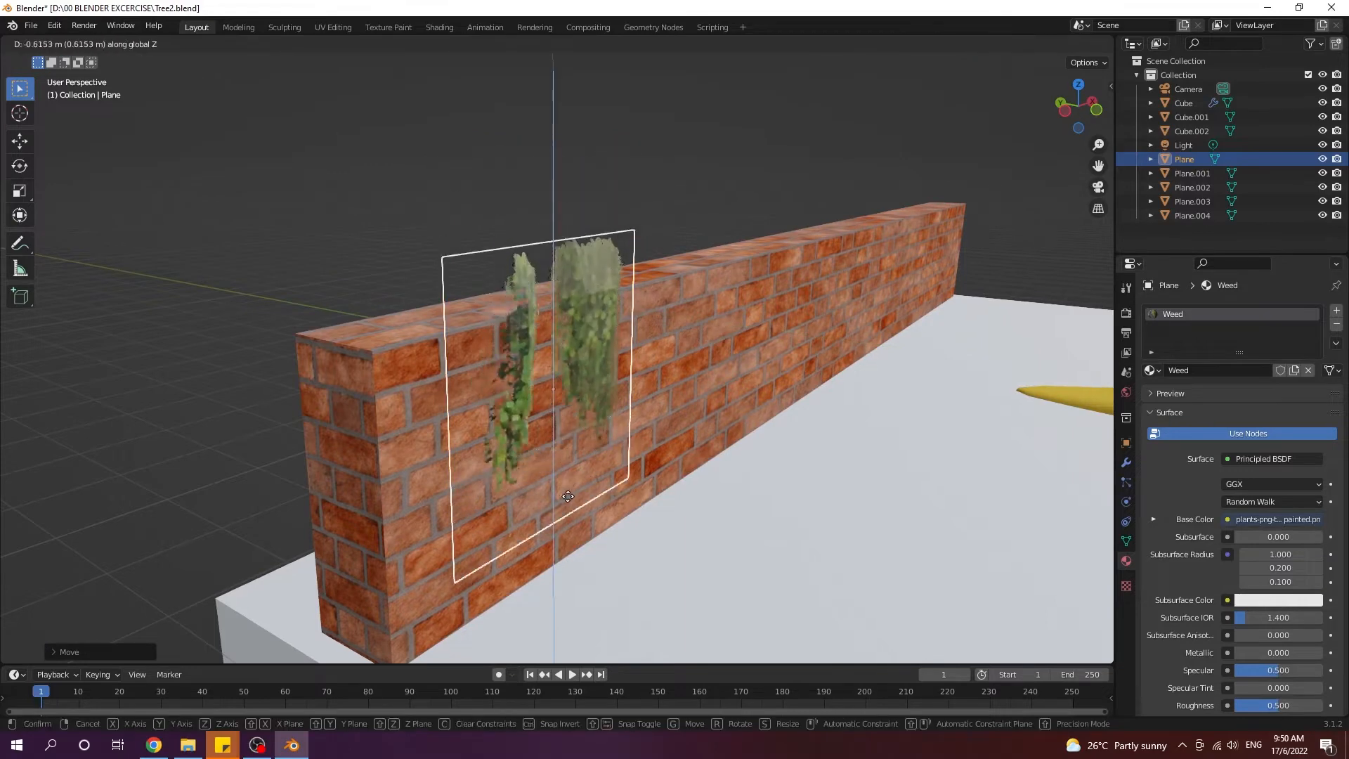
{"action": "left_click", "coordinate": [556, 490]}
Step: Duplicate the ivy plane and place the copy slightly farther along the wall, overlapping the original
{"action": "middle_click_drag", "start_coordinate": [557, 491], "coordinate": [378, 471]}
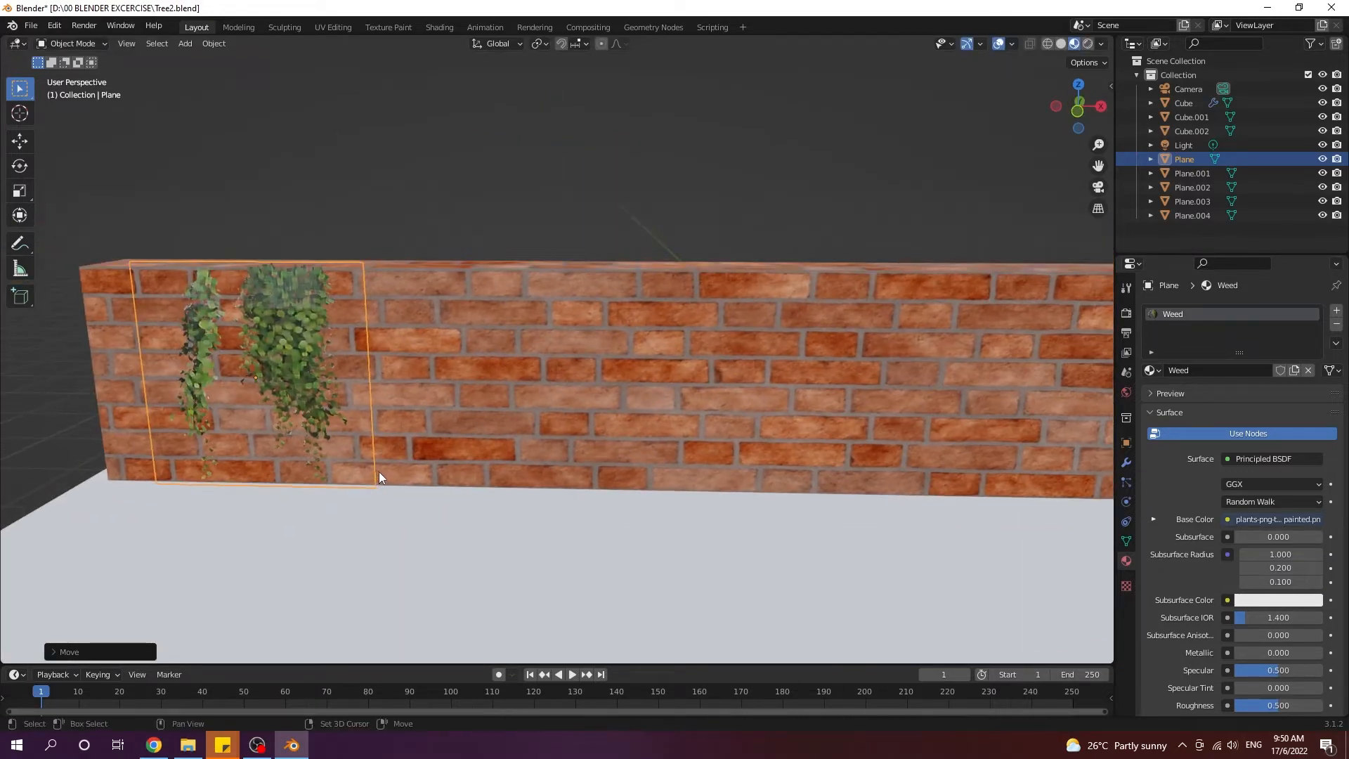
{"action": "key", "text": "shift+d"}
{"action": "left_click", "coordinate": [447, 474]}
{"action": "scroll", "coordinate": [514, 271], "scroll_direction": "down", "scroll_amount": 2}
{"action": "left_click", "coordinate": [514, 271]}
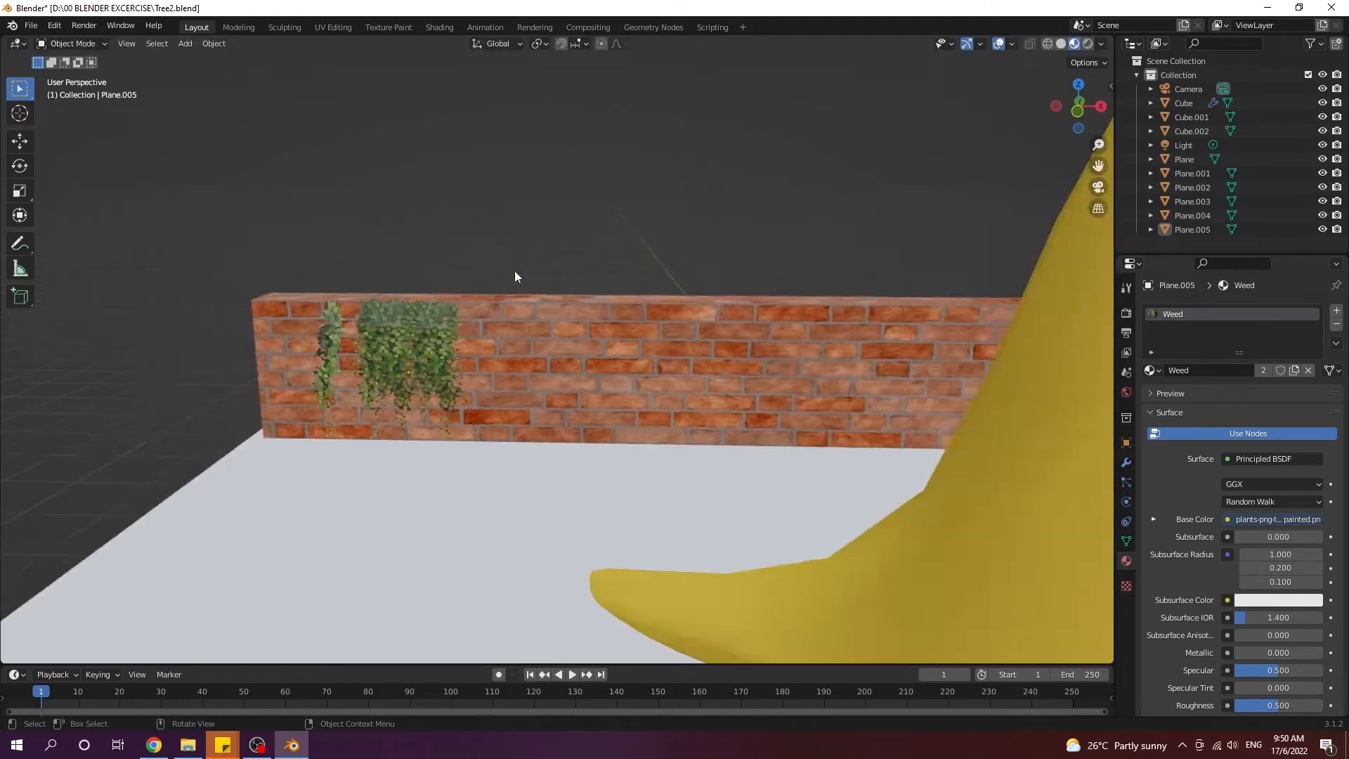
{"action": "middle_click_drag", "start_coordinate": [514, 273], "coordinate": [547, 263]}
Step: Duplicate both ivy planes together and place the copies farther along the wall beside the originals
{"action": "left_click", "coordinate": [453, 339]}
{"action": "left_click", "coordinate": [494, 349], "text": "shift"}
{"action": "middle_click_drag", "start_coordinate": [495, 350], "coordinate": [448, 352]}
{"action": "key", "text": "shift+d"}
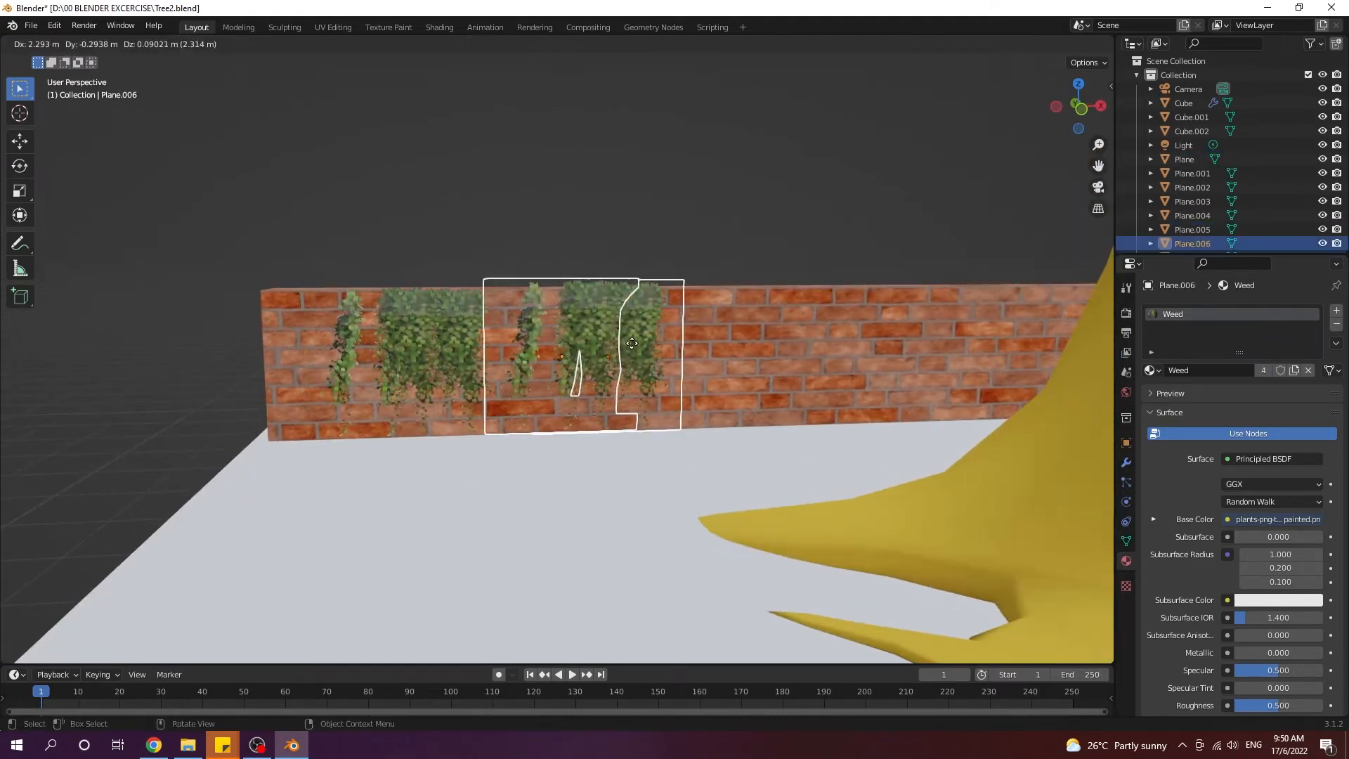
{"action": "left_click", "coordinate": [601, 344]}
{"action": "middle_click_drag", "start_coordinate": [601, 345], "coordinate": [667, 353]}
Step: Adjust the scale and position of the two duplicated ivy planes on the wall
{"action": "key", "text": "s"}
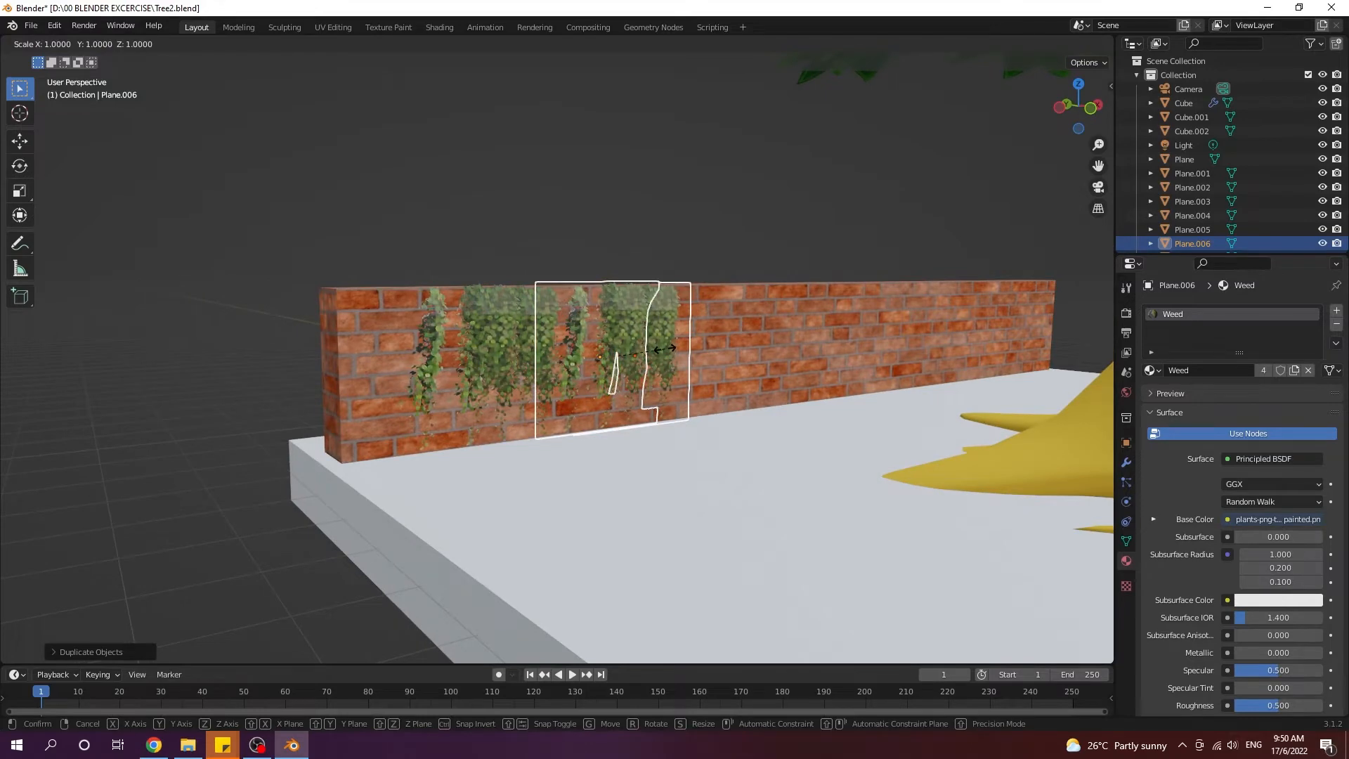
{"action": "left_click", "coordinate": [672, 347]}
{"action": "key", "text": "g"}
{"action": "left_click", "coordinate": [677, 363]}
{"action": "middle_click_drag", "start_coordinate": [679, 363], "coordinate": [660, 388]}
Step: Duplicate one of the ivy planes along X, leaving a gap of bare wall before the copy
{"action": "middle_click_drag", "start_coordinate": [471, 397], "coordinate": [559, 413]}
{"action": "scroll", "coordinate": [562, 413], "scroll_direction": "up", "scroll_amount": 2}
{"action": "left_click", "coordinate": [573, 410]}
{"action": "key", "text": "shift+d"}
{"action": "key", "text": "x"}
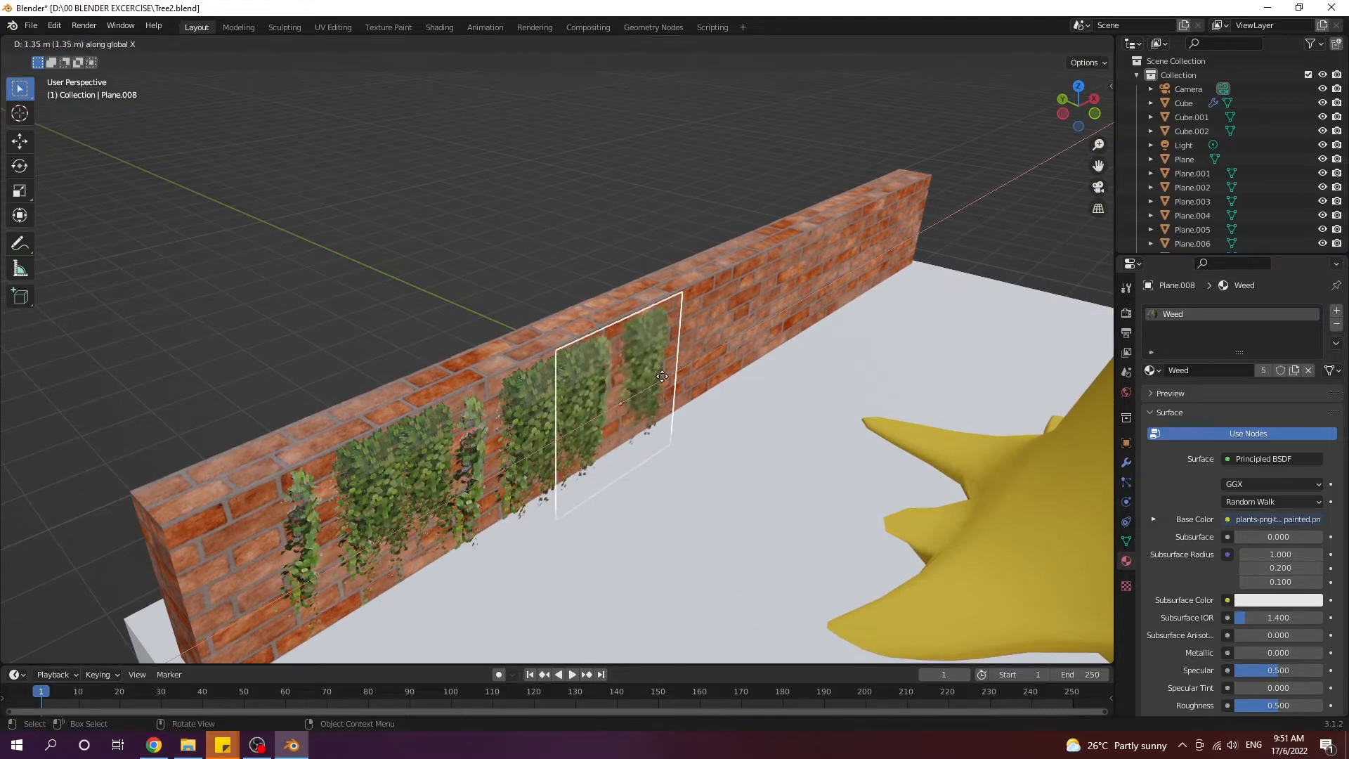
{"action": "left_click", "coordinate": [782, 332]}
{"action": "key", "text": "s"}
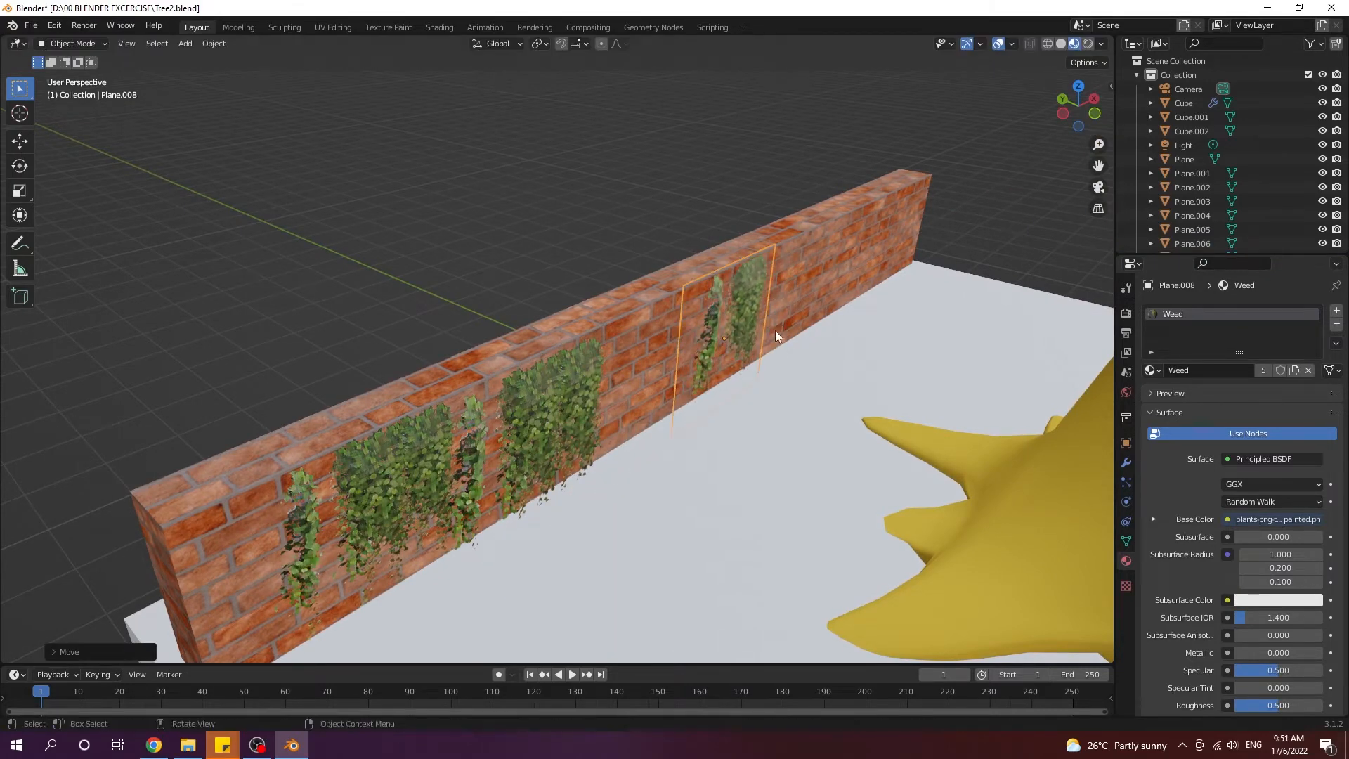
{"action": "left_click", "coordinate": [775, 331]}
{"action": "middle_click_drag", "start_coordinate": [775, 332], "coordinate": [559, 318]}
{"action": "left_click", "coordinate": [472, 314], "text": "shift"}
{"action": "middle_click_drag", "start_coordinate": [471, 314], "coordinate": [528, 318]}
{"action": "left_click", "coordinate": [417, 310], "text": "shift"}
{"action": "middle_click_drag", "start_coordinate": [418, 309], "coordinate": [517, 328]}
Step: Select the ivy planes grouped near the wall's end and move them slightly along Y toward the brick face
{"action": "left_click", "coordinate": [485, 386]}
{"action": "left_click", "coordinate": [484, 388]}
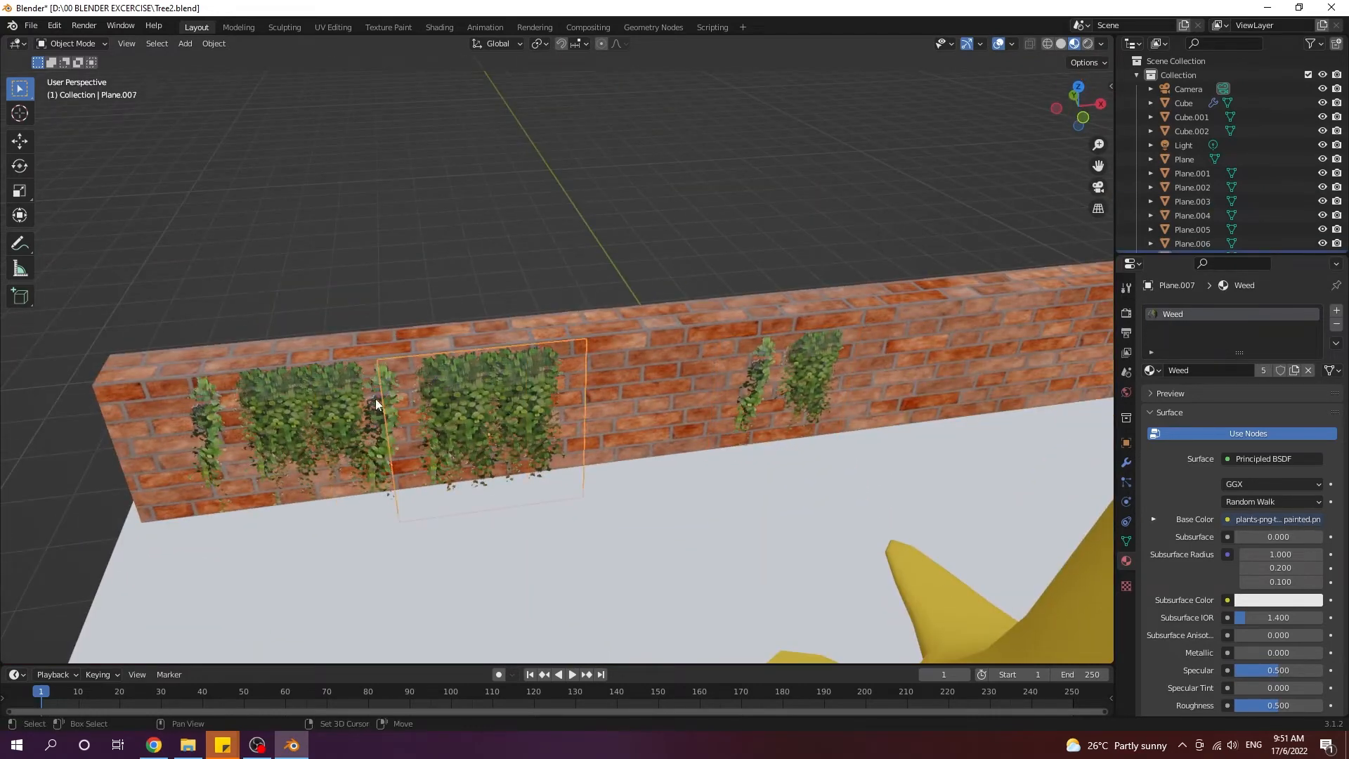
{"action": "left_click", "coordinate": [385, 400], "text": "shift"}
{"action": "left_click", "coordinate": [204, 423], "text": "shift"}
{"action": "middle_click_drag", "start_coordinate": [203, 423], "coordinate": [404, 382]}
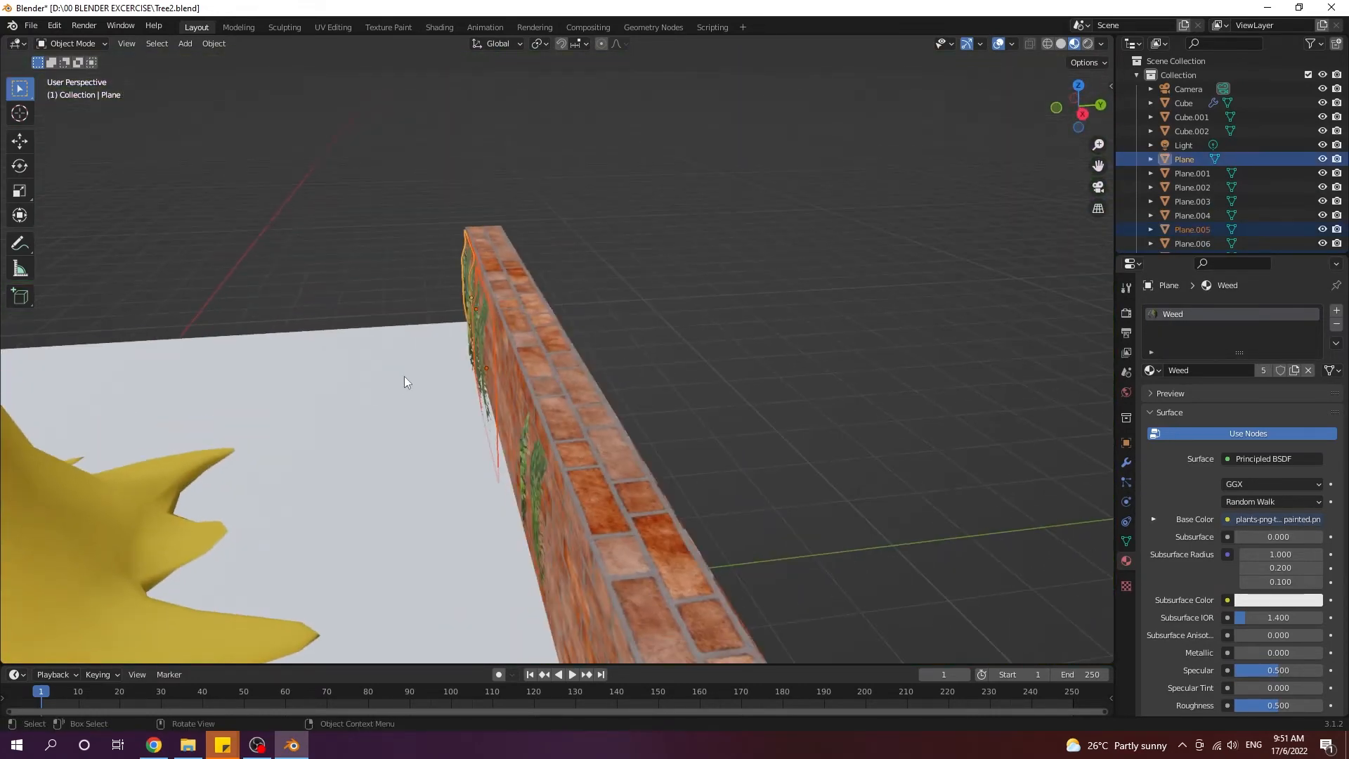
{"action": "left_click", "coordinate": [404, 379]}
{"action": "key", "text": "g"}
{"action": "key", "text": "y"}
{"action": "right_click", "coordinate": [420, 378]}
{"action": "key", "text": "ctrl+z"}
{"action": "key", "text": "g"}
{"action": "key", "text": "y"}
{"action": "left_click", "coordinate": [422, 378]}
Step: Viewed from above, move the protruding middle ivy plane about 0.1 m along Y toward the wall
{"action": "middle_click_drag", "start_coordinate": [422, 378], "coordinate": [679, 330]}
{"action": "left_click", "coordinate": [627, 240]}
{"action": "middle_click_drag", "start_coordinate": [627, 239], "coordinate": [572, 405]}
{"action": "left_click", "coordinate": [572, 405]}
{"action": "left_click", "coordinate": [554, 402]}
{"action": "key", "text": "g"}
{"action": "key", "text": "y"}
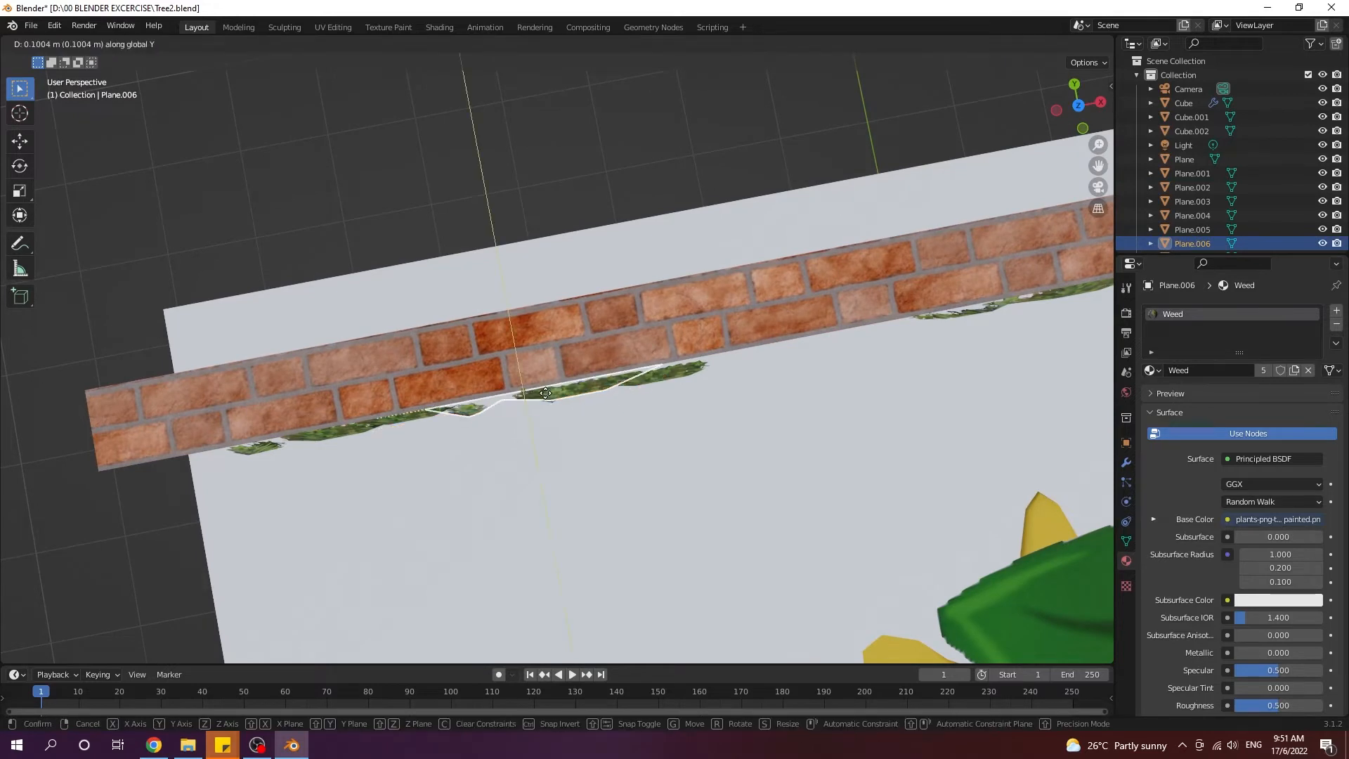
{"action": "left_click", "coordinate": [545, 394]}
Step: Fine-tune the neighbouring ivy plane and the one nearest the wall's end along Y against the bricks
{"action": "left_click", "coordinate": [676, 373]}
{"action": "left_click", "coordinate": [659, 380]}
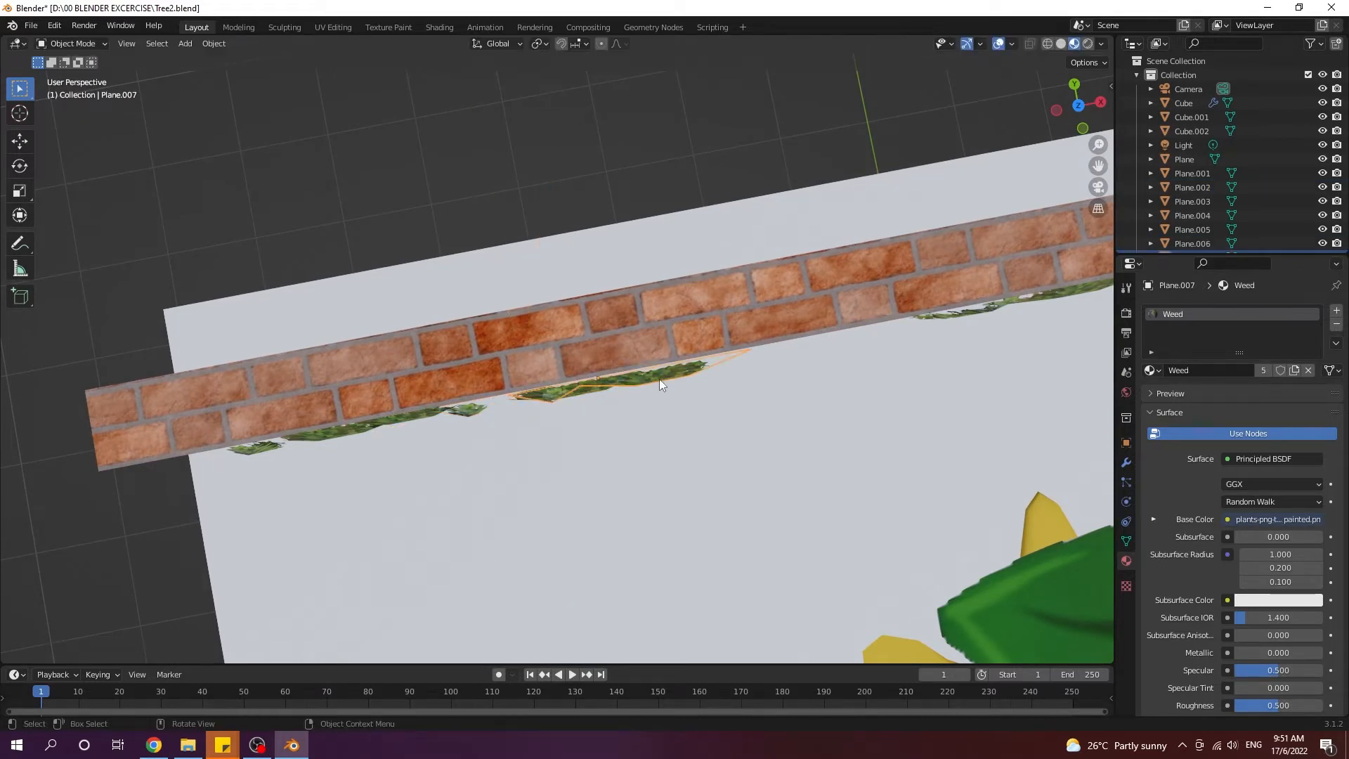
{"action": "key", "text": "g"}
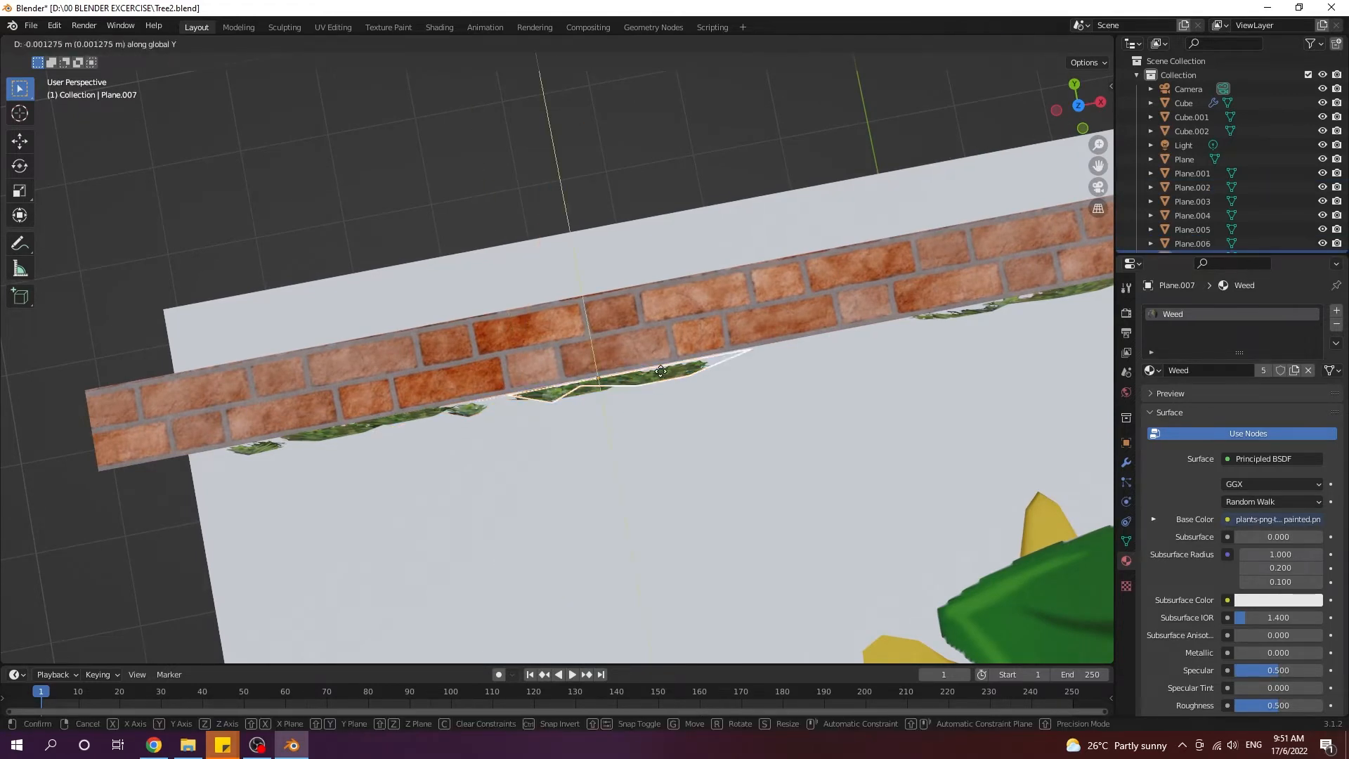
{"action": "left_click", "coordinate": [896, 378]}
{"action": "left_click", "coordinate": [254, 453]}
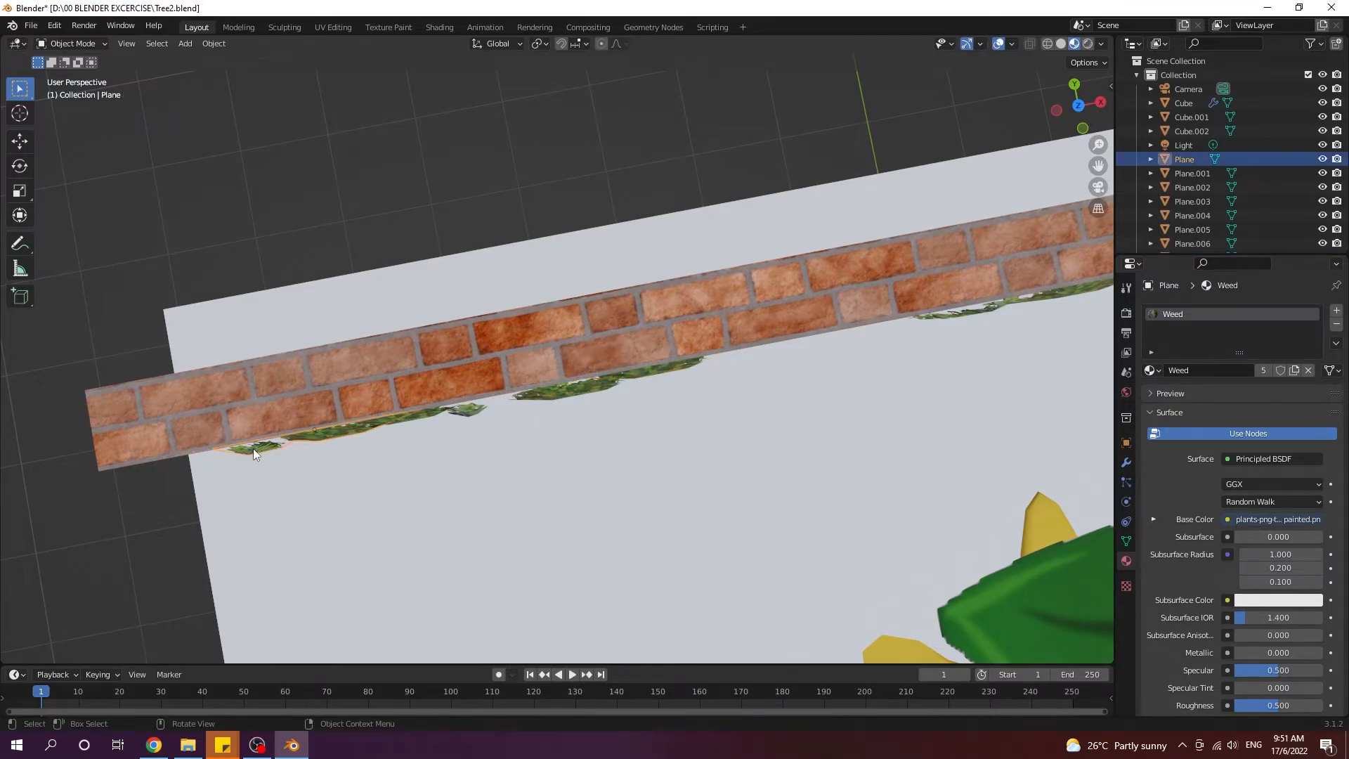
{"action": "key", "text": "g"}
{"action": "key", "text": "y"}
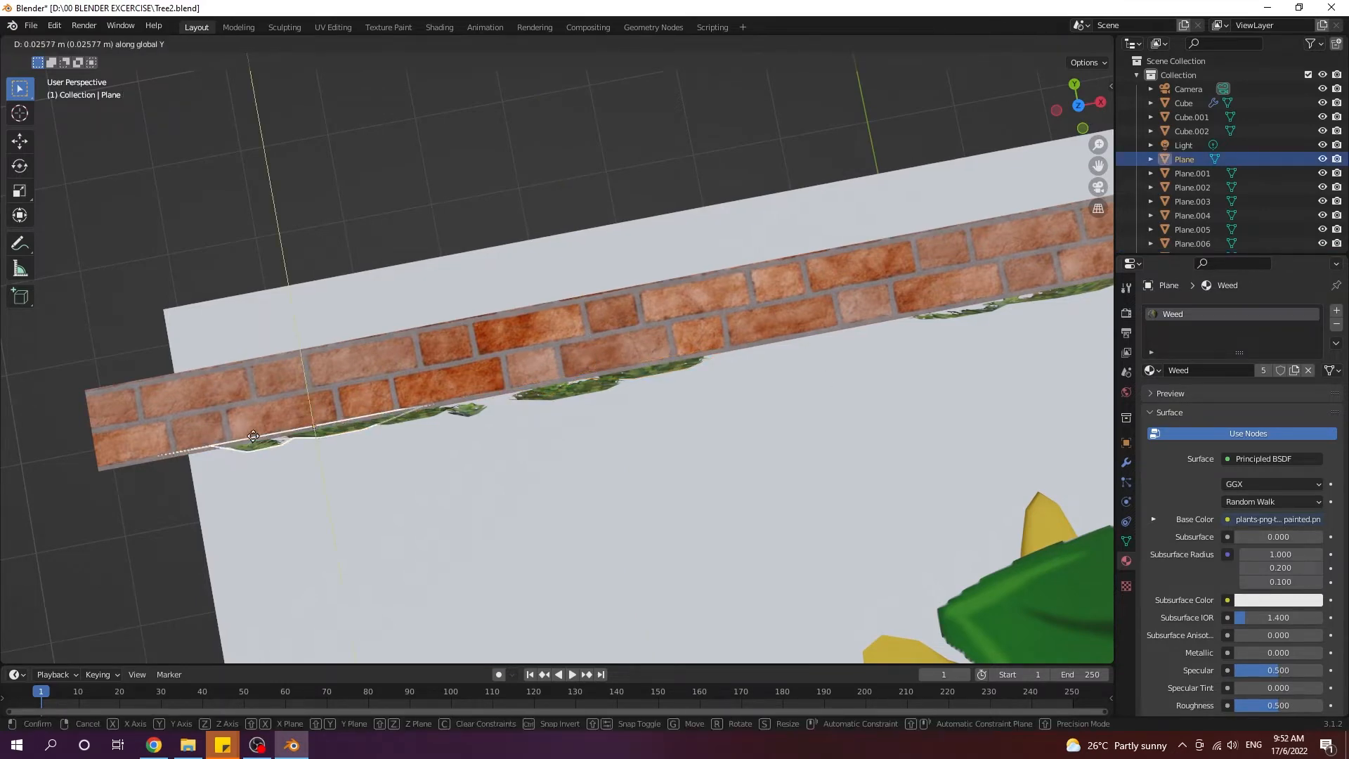
{"action": "left_click", "coordinate": [832, 454]}
Step: Raise the separate ivy plane along Z so that its top reaches the wall's upper edge
{"action": "middle_click_drag", "start_coordinate": [832, 454], "coordinate": [554, 320], "text": "shift"}
{"action": "left_click", "coordinate": [754, 342]}
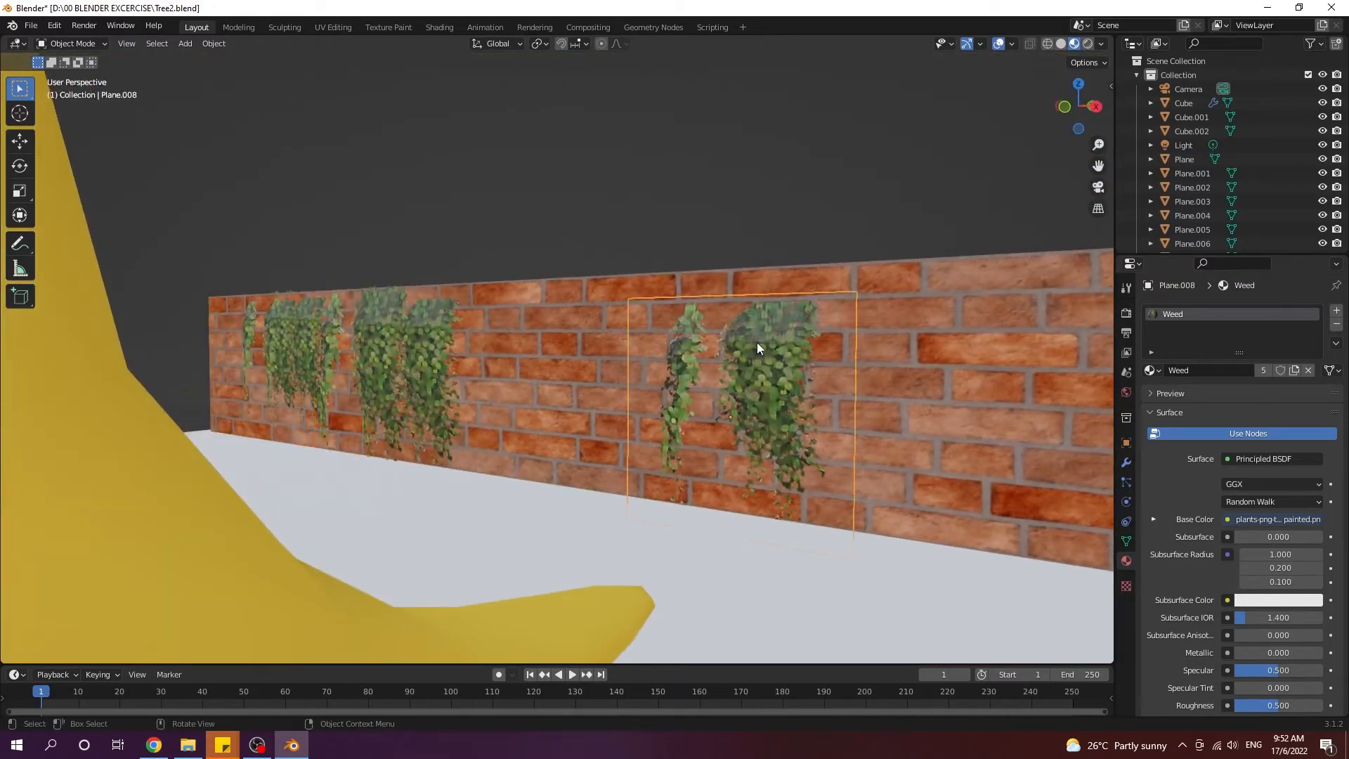
{"action": "key", "text": "g"}
{"action": "key", "text": "z"}
{"action": "left_click", "coordinate": [796, 321]}
{"action": "middle_click_drag", "start_coordinate": [797, 320], "coordinate": [569, 382]}
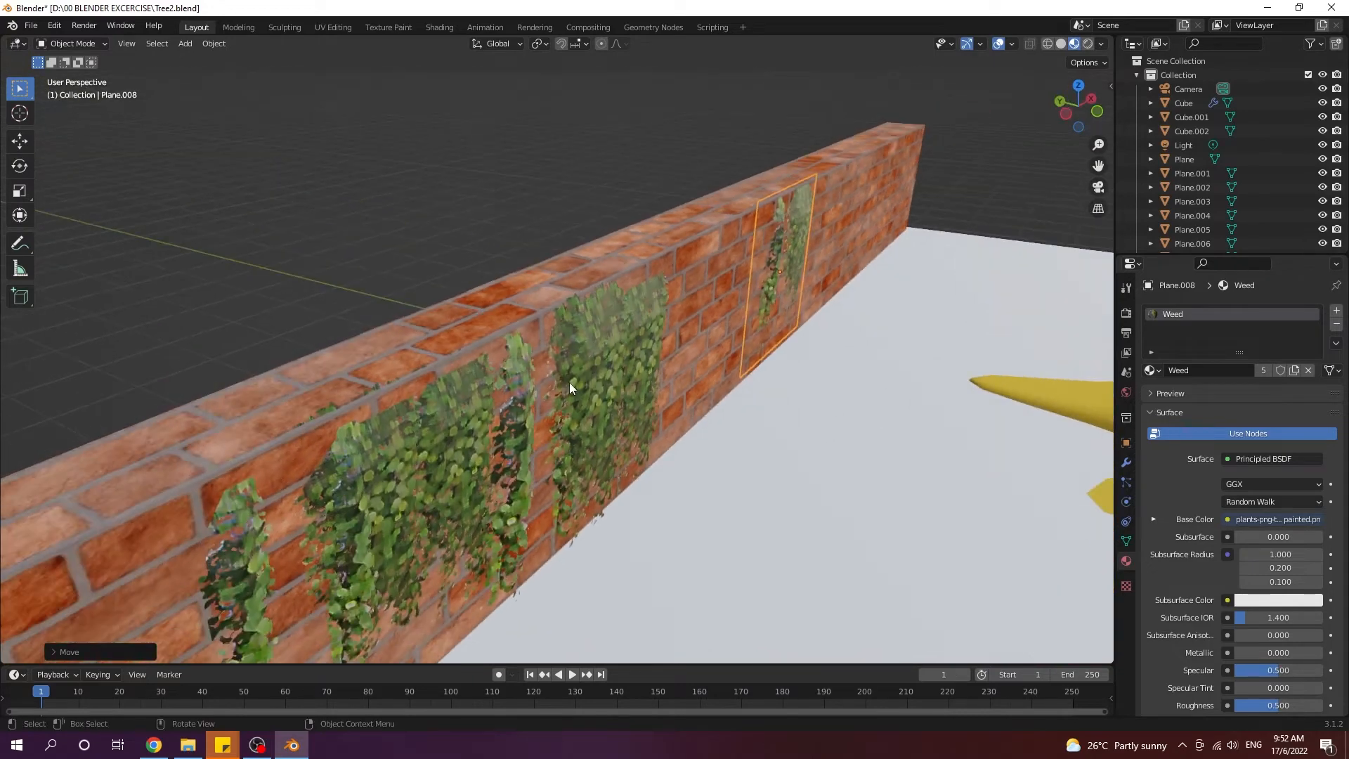
Step: Duplicate an ivy plane from the middle of the wall and move the copy into the empty space behind the wall
{"action": "left_click", "coordinate": [586, 388]}
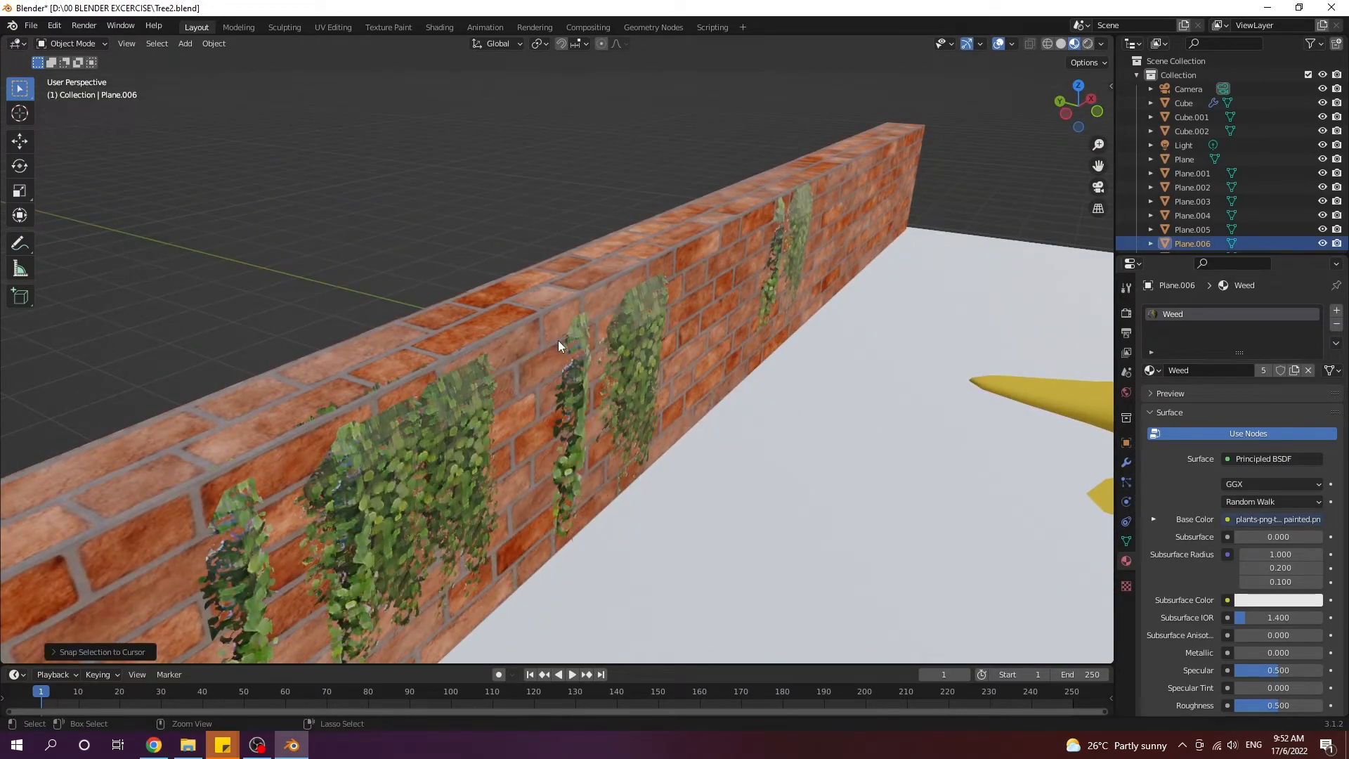
{"action": "key", "text": "shift+d"}
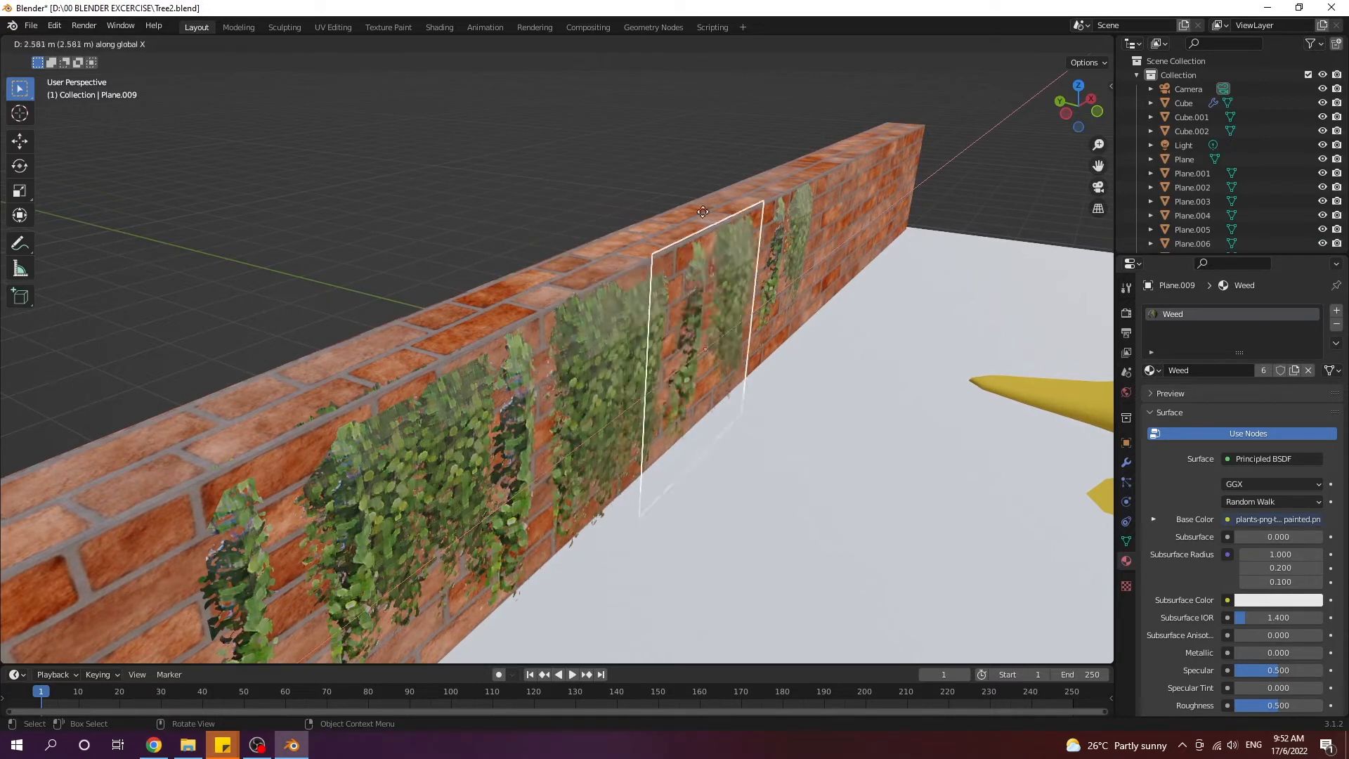
{"action": "left_click", "coordinate": [689, 224]}
{"action": "key", "text": "g"}
{"action": "left_click", "coordinate": [487, 171]}
{"action": "middle_click_drag", "start_coordinate": [487, 171], "coordinate": [497, 295]}
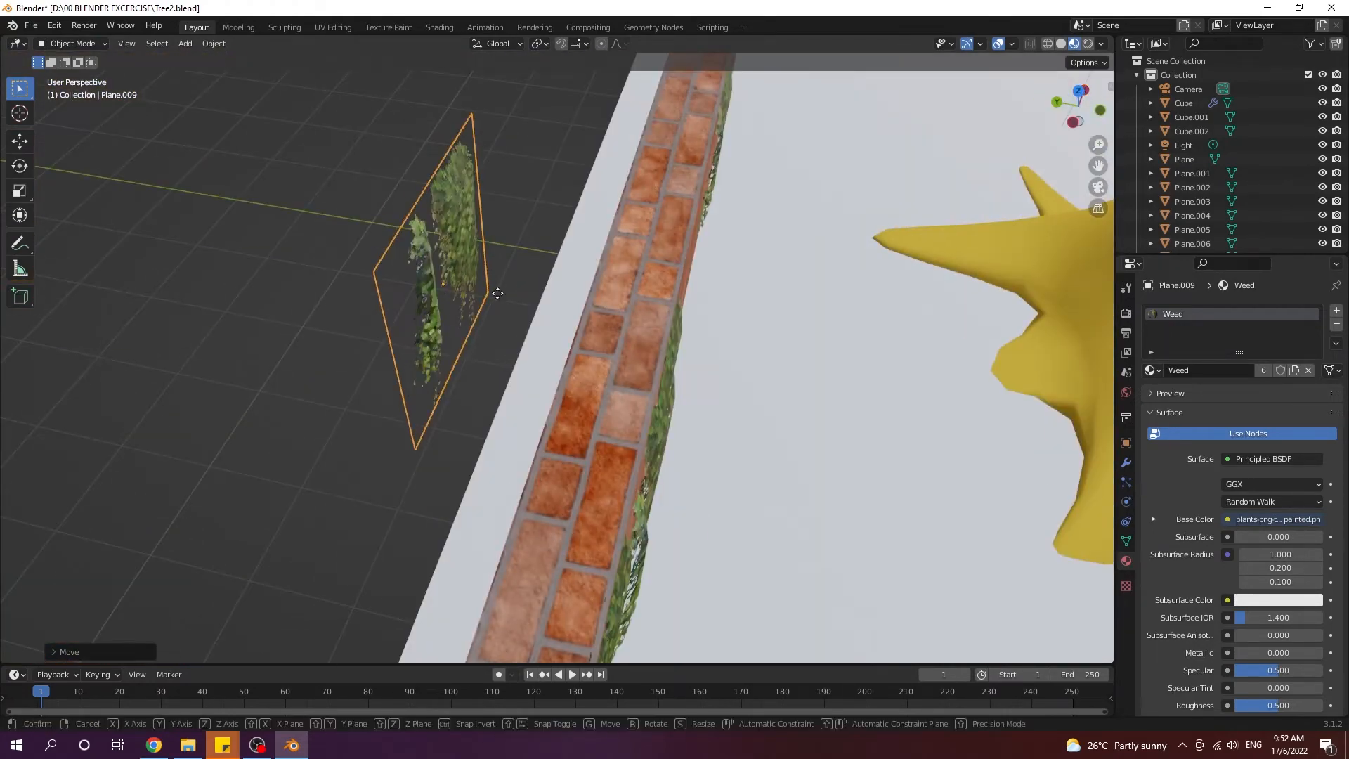
{"action": "key", "text": "g"}
{"action": "left_click", "coordinate": [281, 284]}
{"action": "middle_click_drag", "start_coordinate": [281, 284], "coordinate": [581, 361]}
Step: Delete the wide ivy cluster's geometry from the duplicated plane, keeping only the narrow cluster
{"action": "key", "text": "Tab"}
{"action": "left_click_drag", "start_coordinate": [691, 475], "coordinate": [588, 195]}
{"action": "key", "text": "x"}
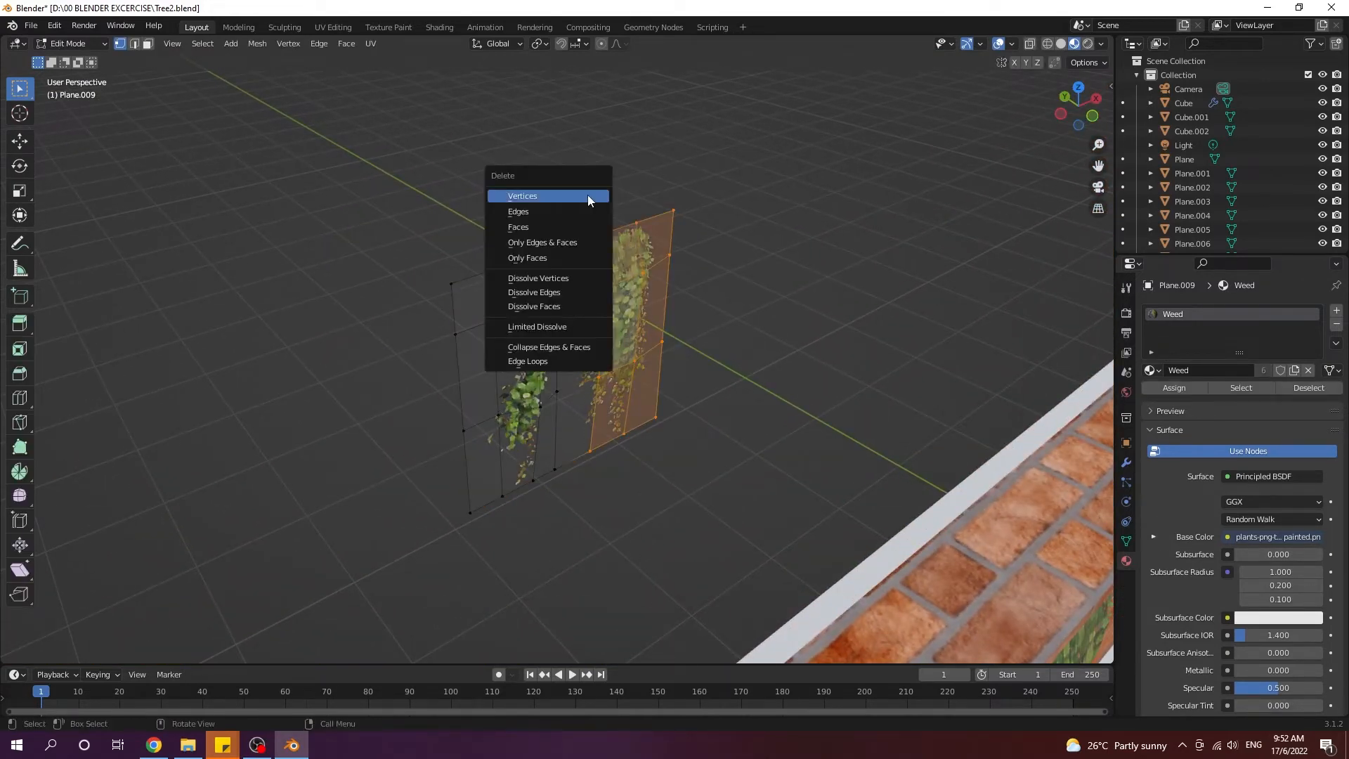
{"action": "left_click", "coordinate": [583, 223]}
{"action": "left_click_drag", "start_coordinate": [624, 410], "coordinate": [579, 211]}
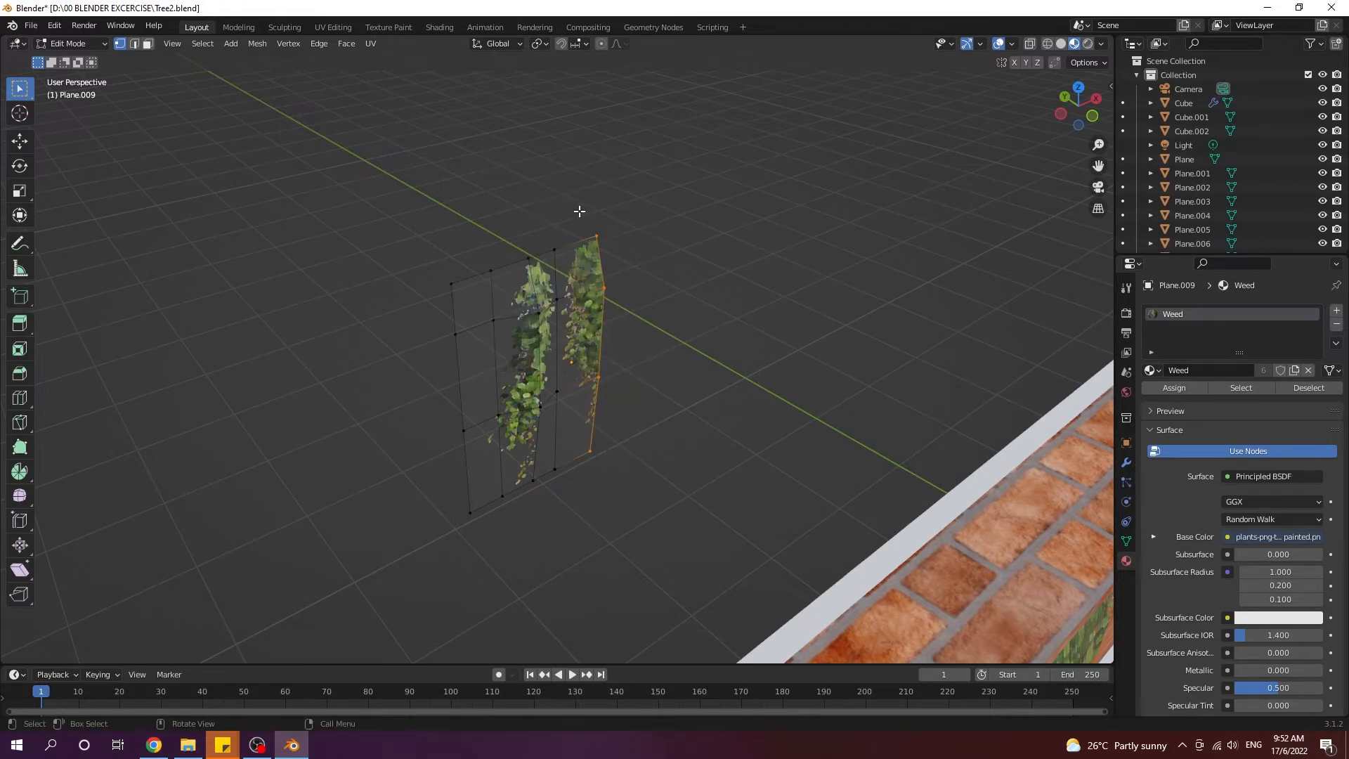
{"action": "key", "text": "x"}
{"action": "left_click", "coordinate": [580, 211]}
{"action": "key", "text": "x"}
{"action": "left_click", "coordinate": [584, 191]}
{"action": "middle_click_drag", "start_coordinate": [647, 274], "coordinate": [592, 267]}
Step: Move all geometry of the narrow ivy piece along X toward its origin and tilt it so the vine hangs straighter
{"action": "key", "text": "a"}
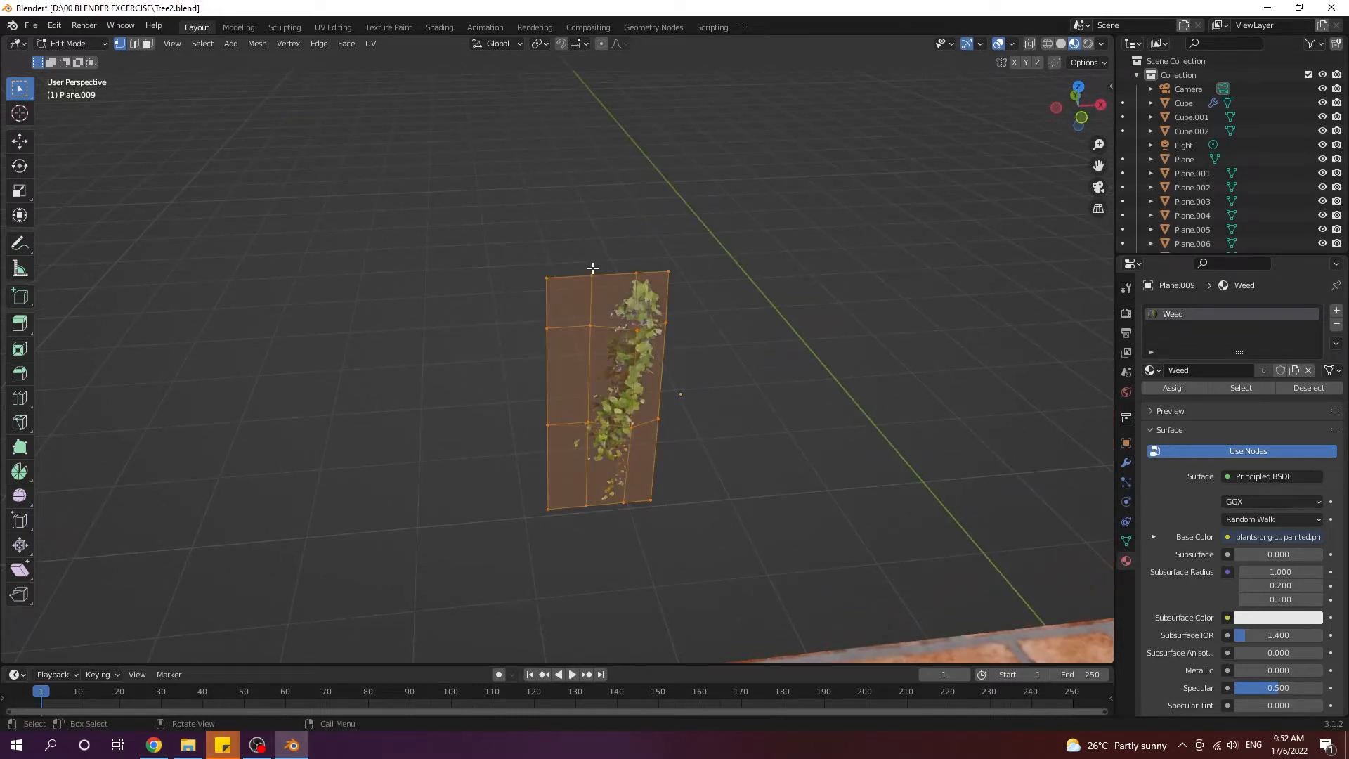
{"action": "key", "text": "g"}
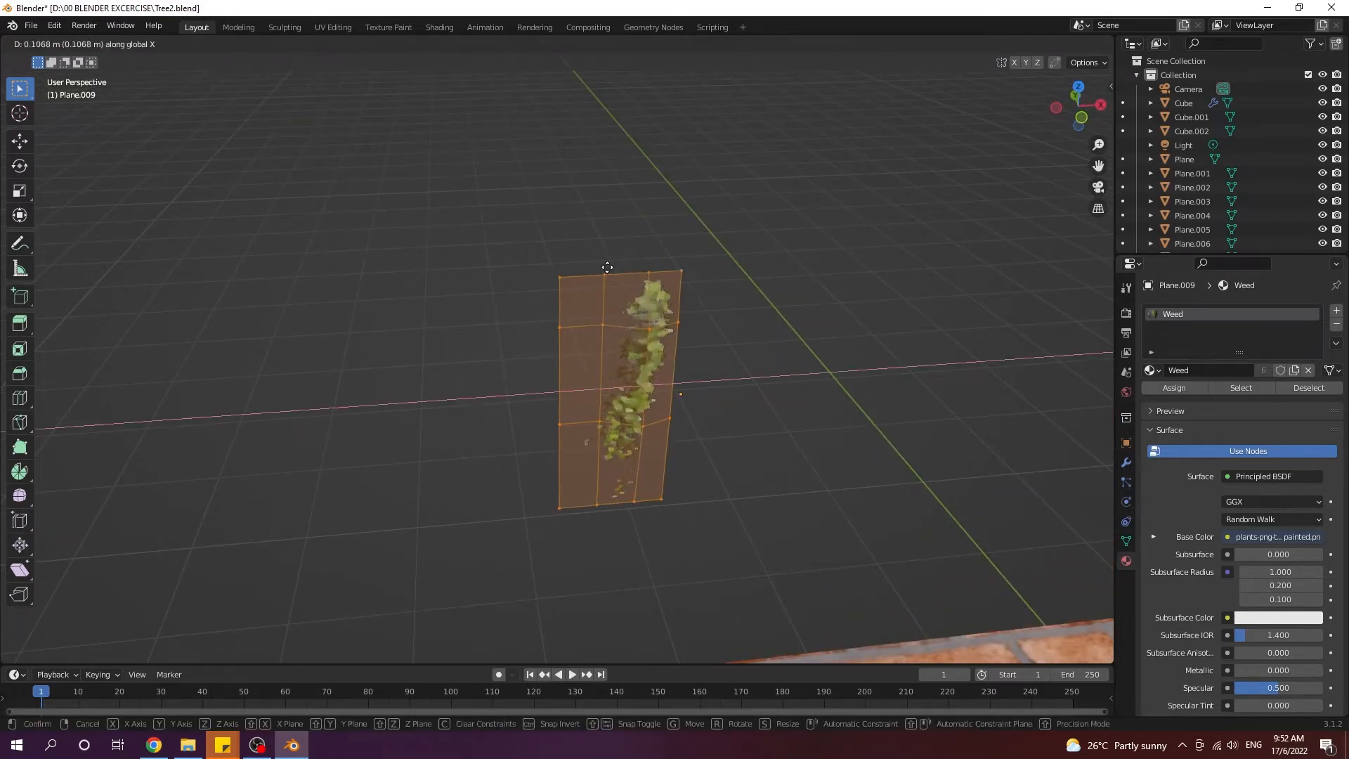
{"action": "left_click", "coordinate": [659, 268]}
{"action": "middle_click_drag", "start_coordinate": [903, 292], "coordinate": [749, 288]}
{"action": "key", "text": "r"}
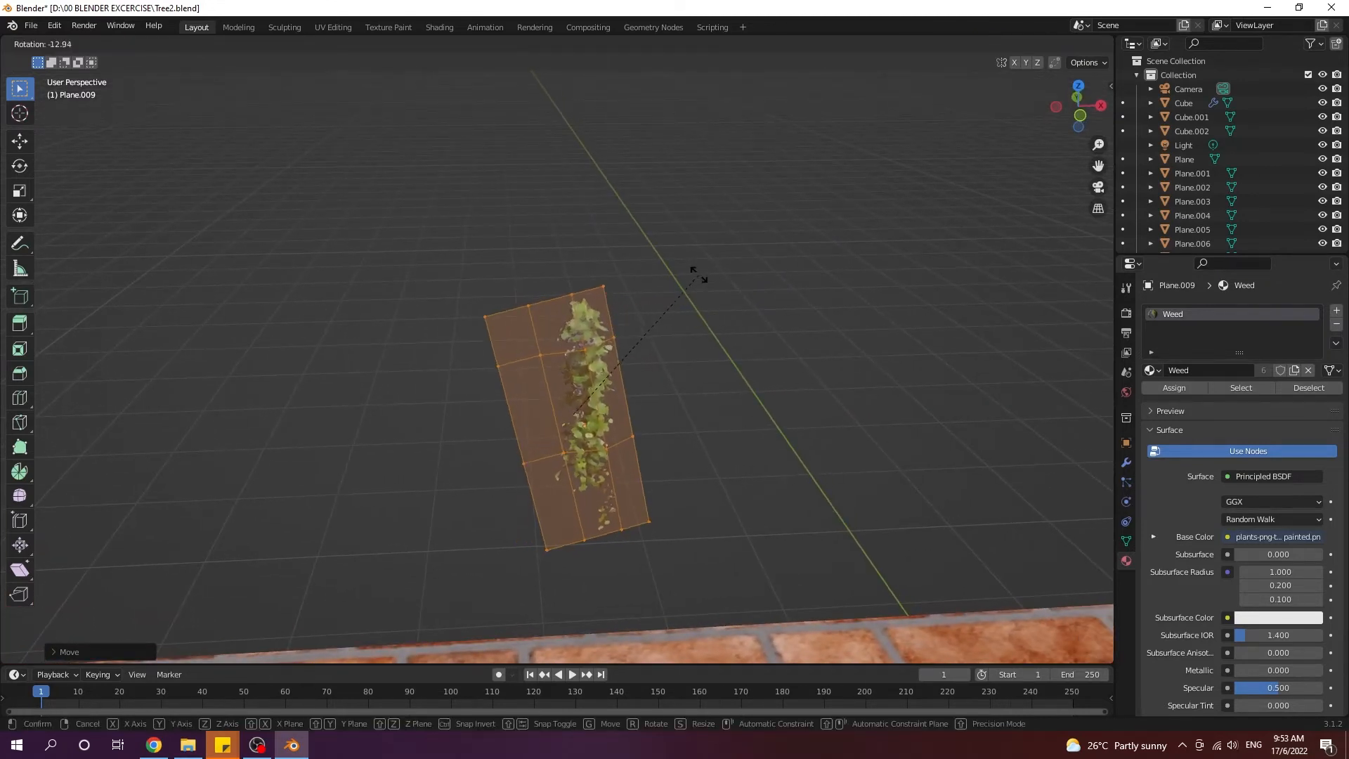
{"action": "left_click", "coordinate": [690, 288]}
{"action": "key", "text": "Tab"}
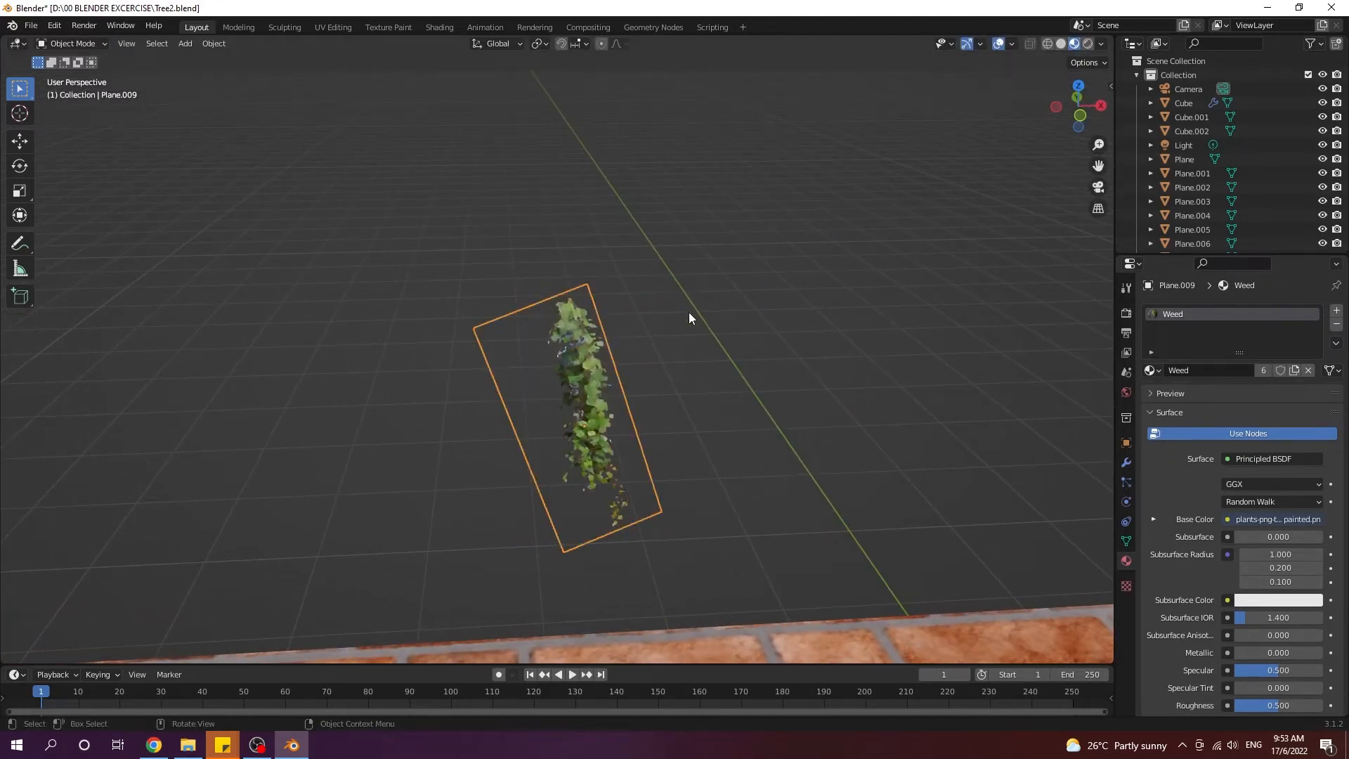
Step: Raise the narrow ivy piece along Z above the wall's height
{"action": "middle_click_drag", "start_coordinate": [689, 312], "coordinate": [866, 343]}
{"action": "key", "text": "g"}
{"action": "key", "text": "z"}
{"action": "left_click", "coordinate": [659, 198]}
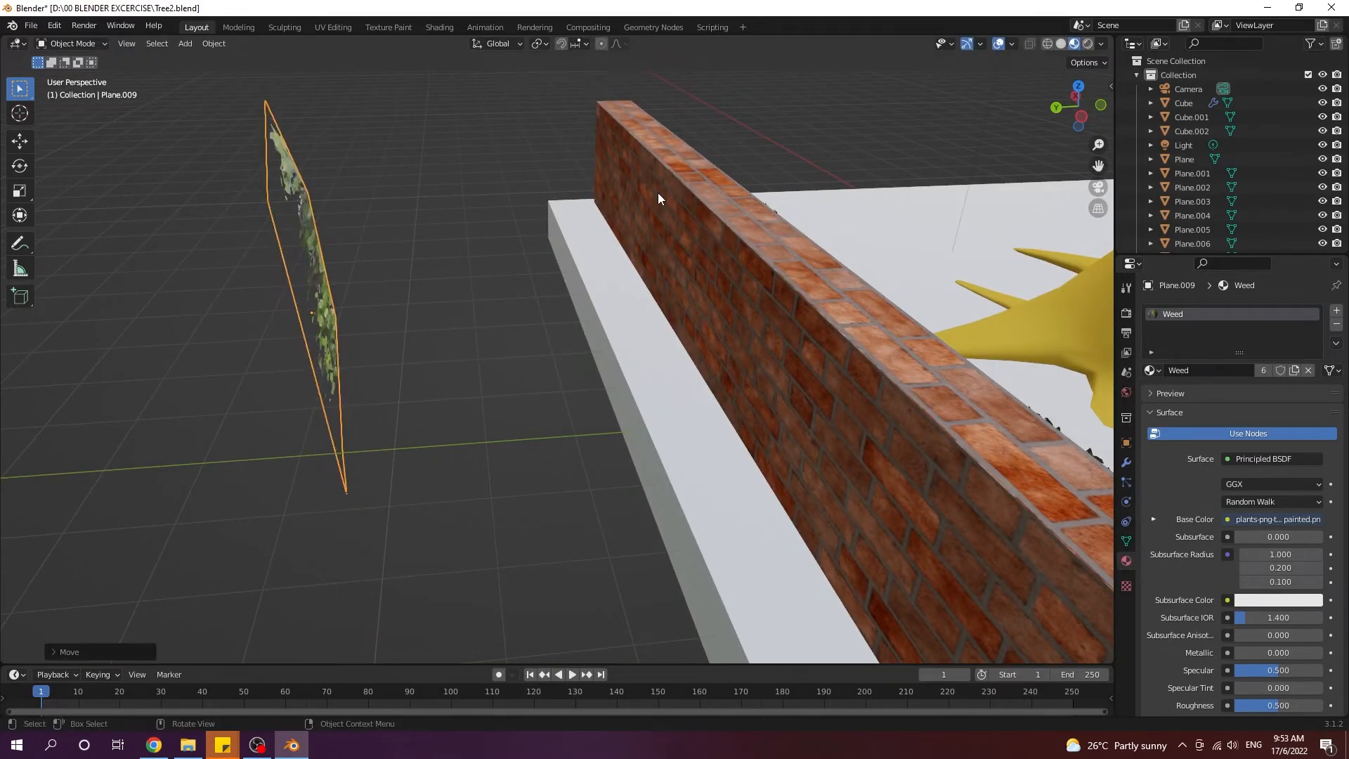
Step: Rotate the narrow ivy piece about 90° in the right side view so it lies flat
{"action": "key", "text": "grave"}
{"action": "left_click", "coordinate": [737, 193]}
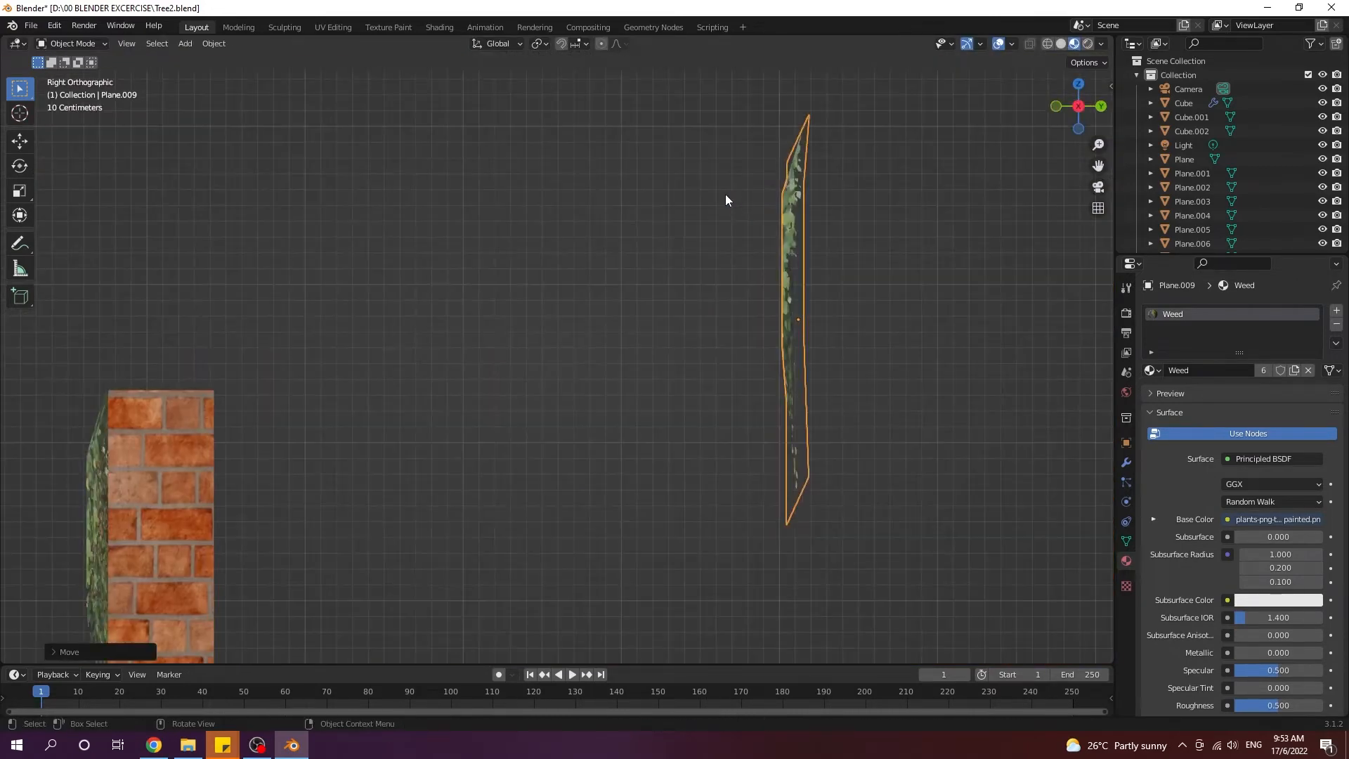
{"action": "scroll", "coordinate": [725, 196], "scroll_direction": "down", "scroll_amount": 1}
{"action": "middle_click_drag", "start_coordinate": [724, 204], "coordinate": [699, 233]}
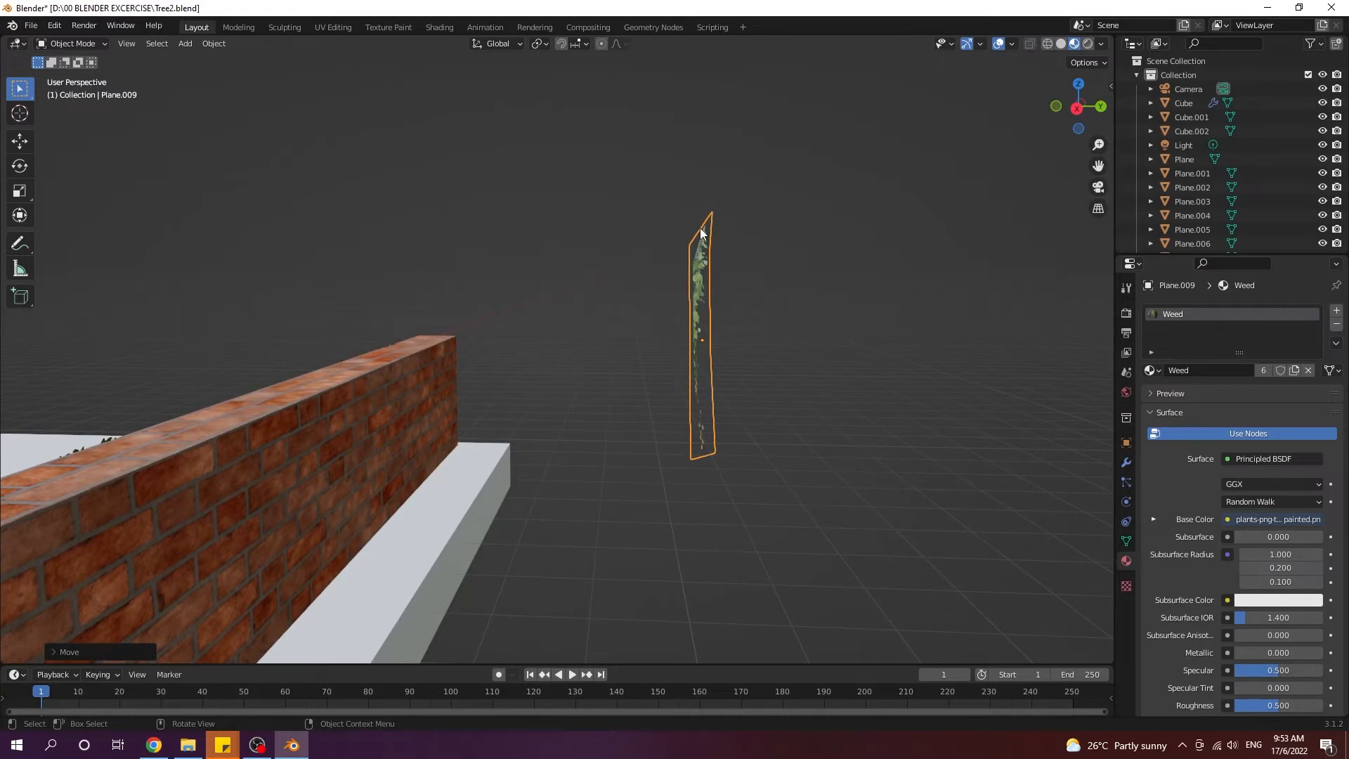
{"action": "key", "text": "grave"}
{"action": "left_click", "coordinate": [795, 229]}
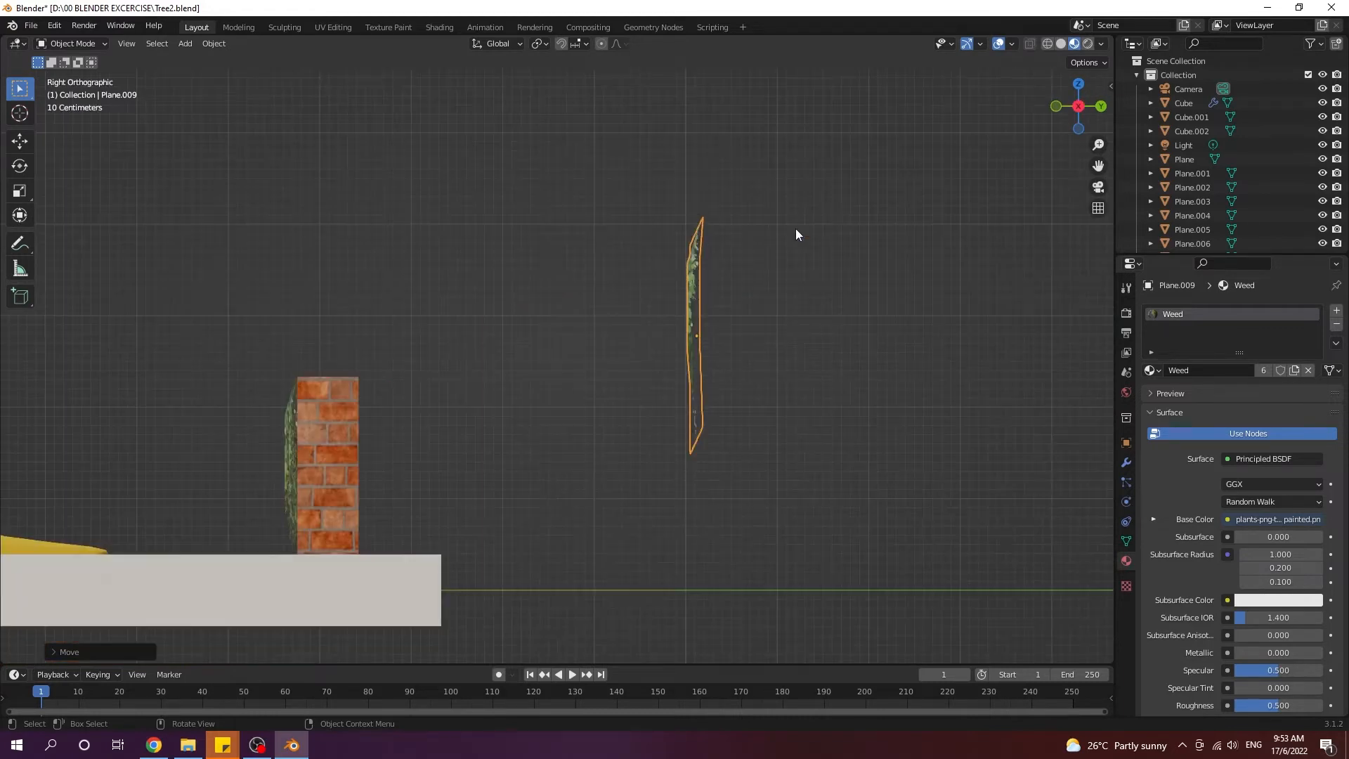
{"action": "key", "text": "r"}
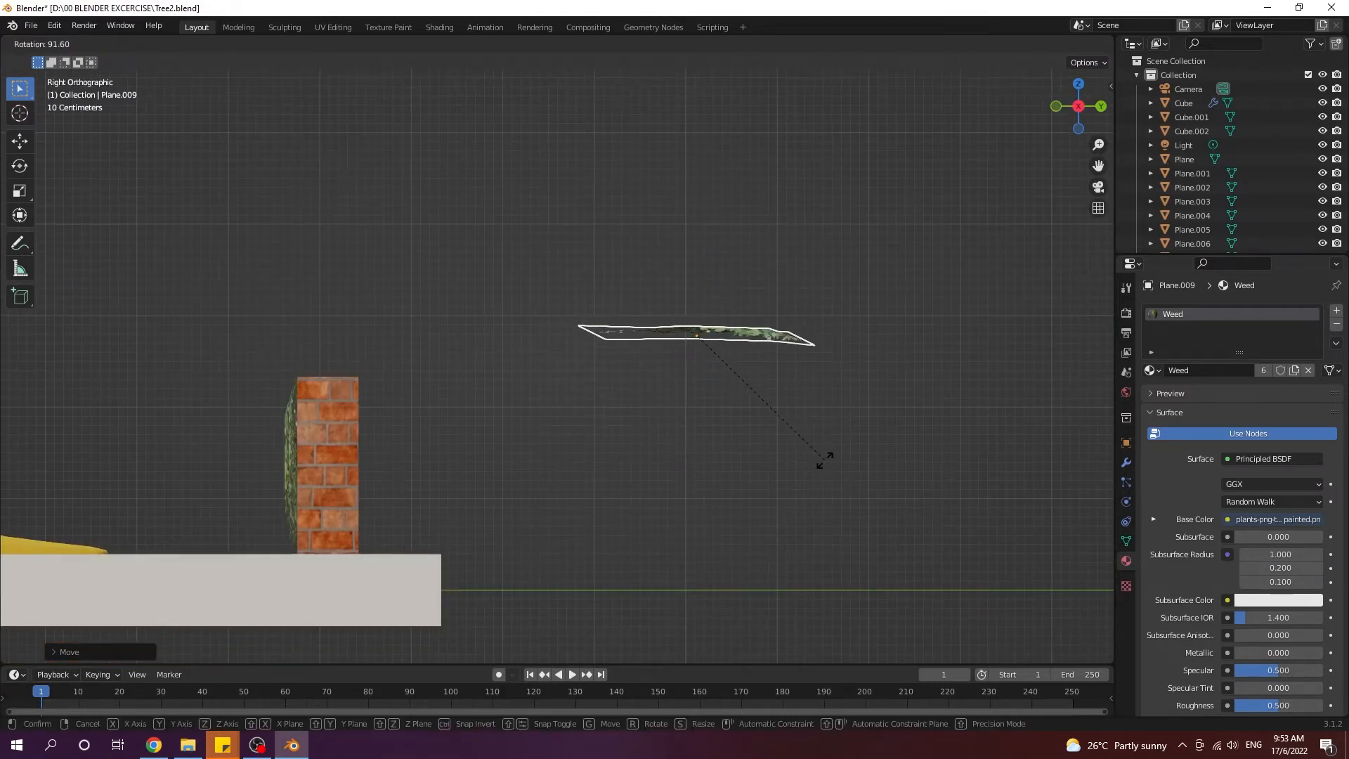
{"action": "left_click", "coordinate": [815, 402]}
Step: Enlarge the flat ivy piece slightly and rotate it to run parallel to the wall
{"action": "middle_click_drag", "start_coordinate": [815, 402], "coordinate": [644, 550]}
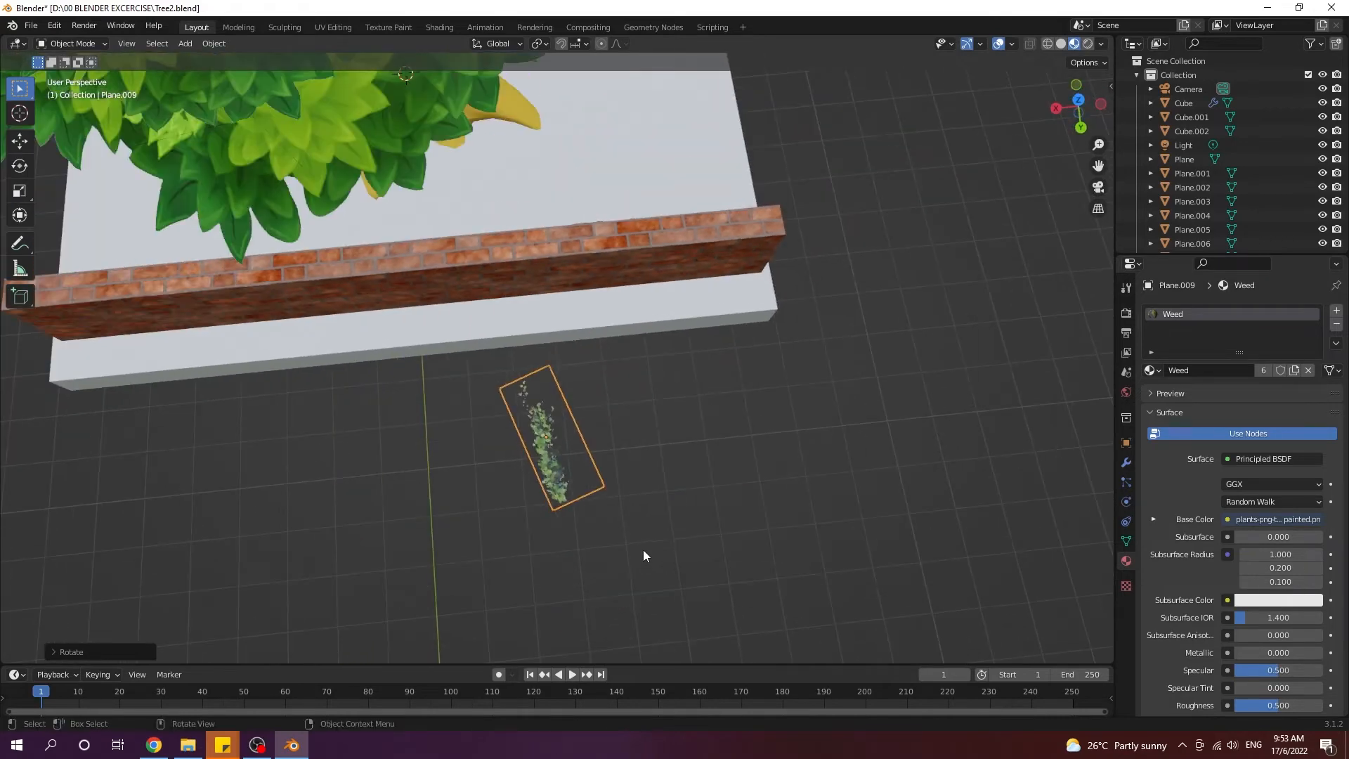
{"action": "key", "text": "r"}
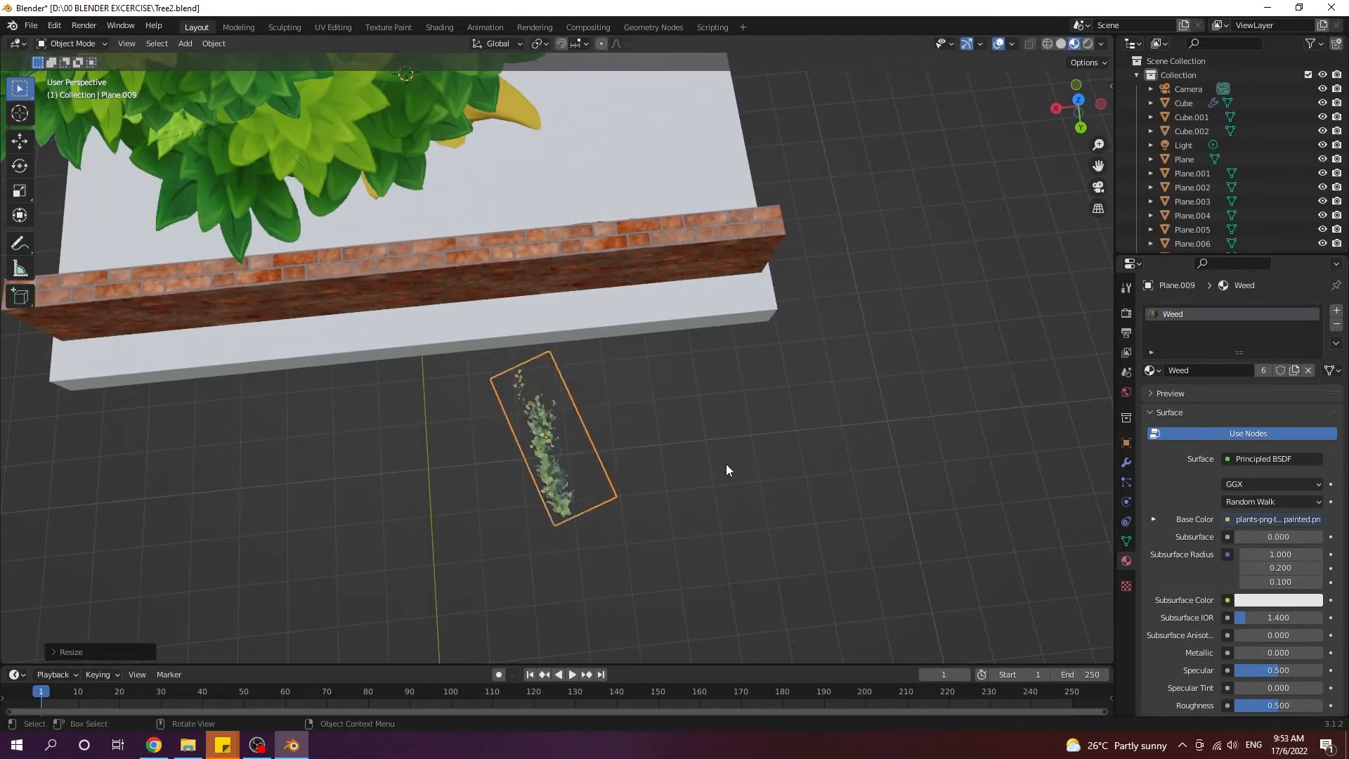
{"action": "left_click", "coordinate": [667, 194]}
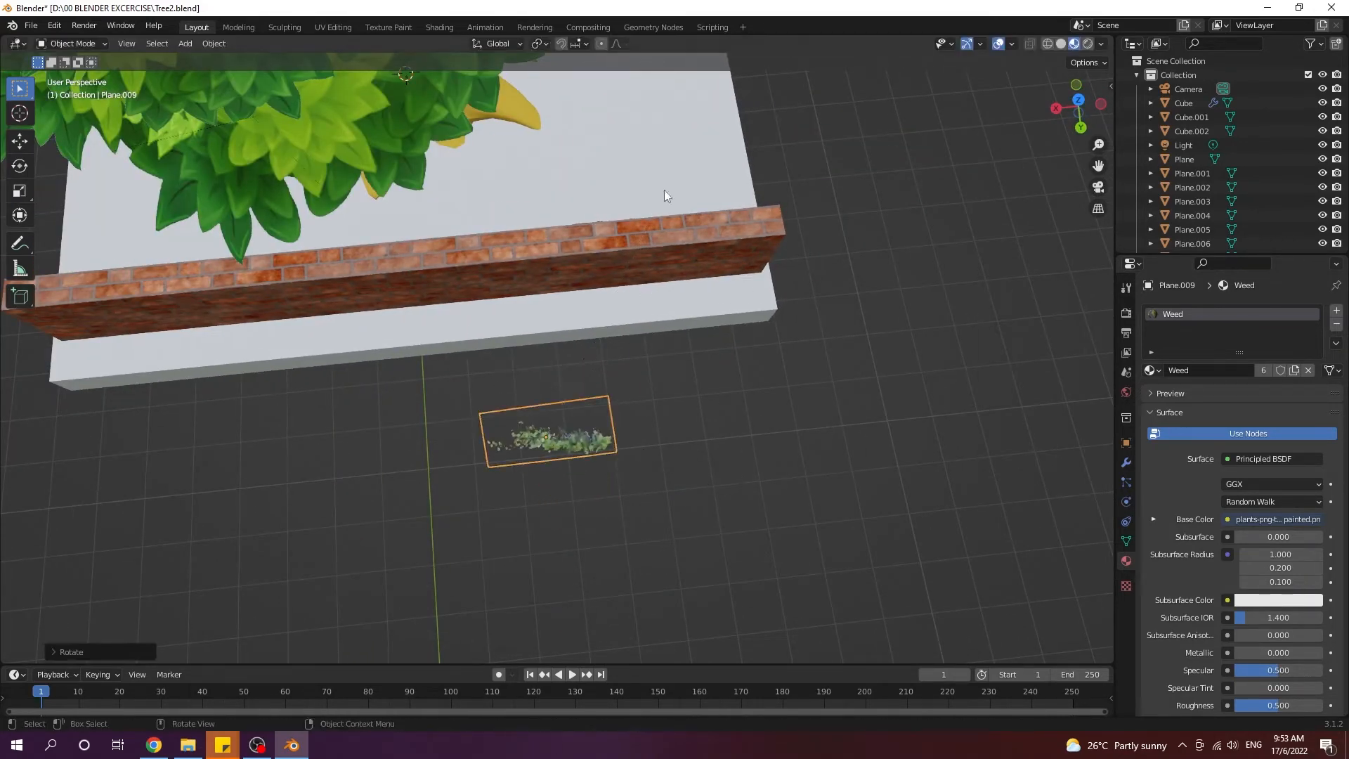
Step: Move the flat ivy piece over the top of the brick wall and adjust its tilt
{"action": "middle_click_drag", "start_coordinate": [733, 282], "coordinate": [551, 478], "text": "shift"}
{"action": "key", "text": "g"}
{"action": "left_click", "coordinate": [687, 194]}
{"action": "middle_click_drag", "start_coordinate": [688, 194], "coordinate": [529, 108]}
{"action": "middle_click_drag", "start_coordinate": [567, 197], "coordinate": [550, 184]}
{"action": "scroll", "coordinate": [550, 184], "scroll_direction": "up", "scroll_amount": 2}
{"action": "middle_click_drag", "start_coordinate": [624, 245], "coordinate": [493, 254]}
{"action": "key", "text": "r"}
{"action": "left_click", "coordinate": [629, 253]}
Step: Settle the ivy piece just above the wall's top face, moving it and correcting its side tilt
{"action": "middle_click_drag", "start_coordinate": [629, 253], "coordinate": [782, 250]}
{"action": "key", "text": "g"}
{"action": "left_click", "coordinate": [840, 395]}
{"action": "middle_click_drag", "start_coordinate": [840, 394], "coordinate": [807, 299]}
{"action": "key", "text": "g"}
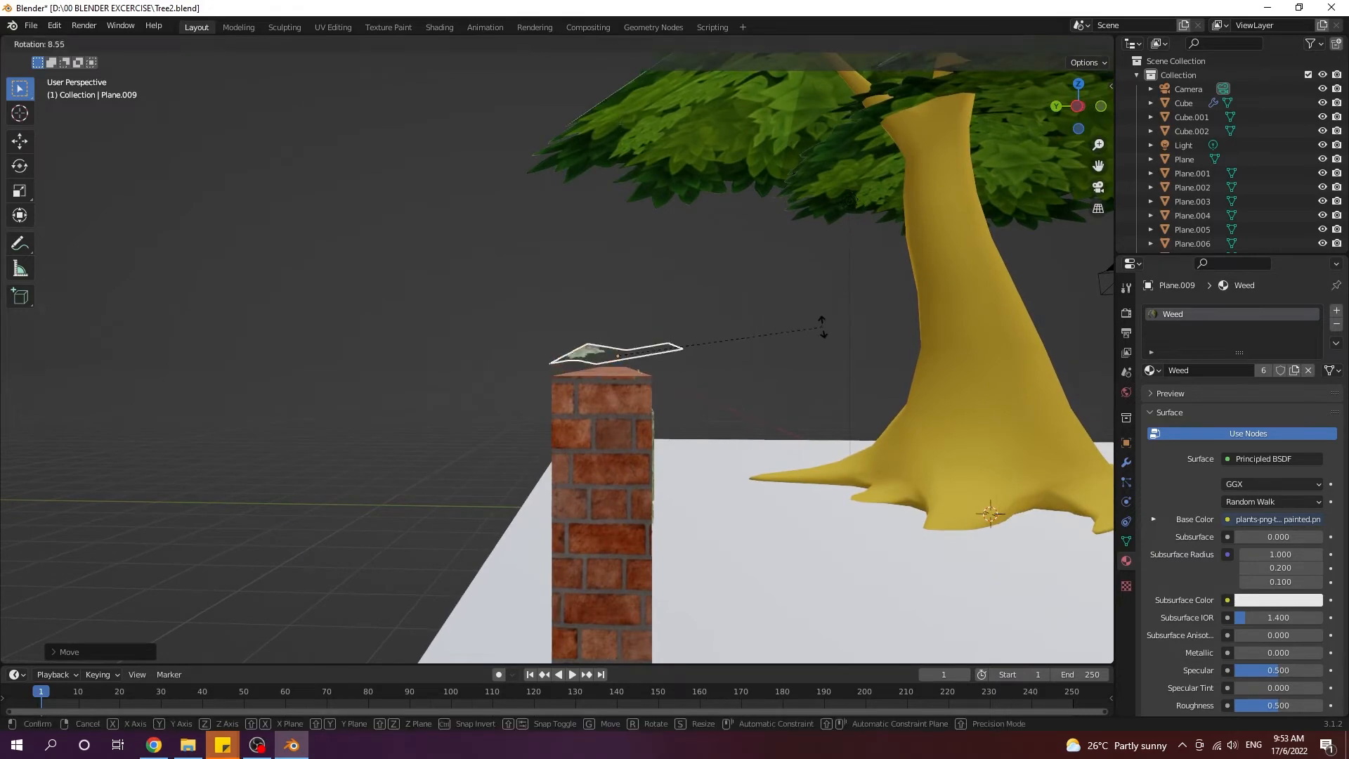
{"action": "left_click", "coordinate": [834, 373]}
Step: Tilt the ivy piece to match the wall's top face and rotate it in top view to follow the wall's length
{"action": "middle_click_drag", "start_coordinate": [834, 373], "coordinate": [678, 402]}
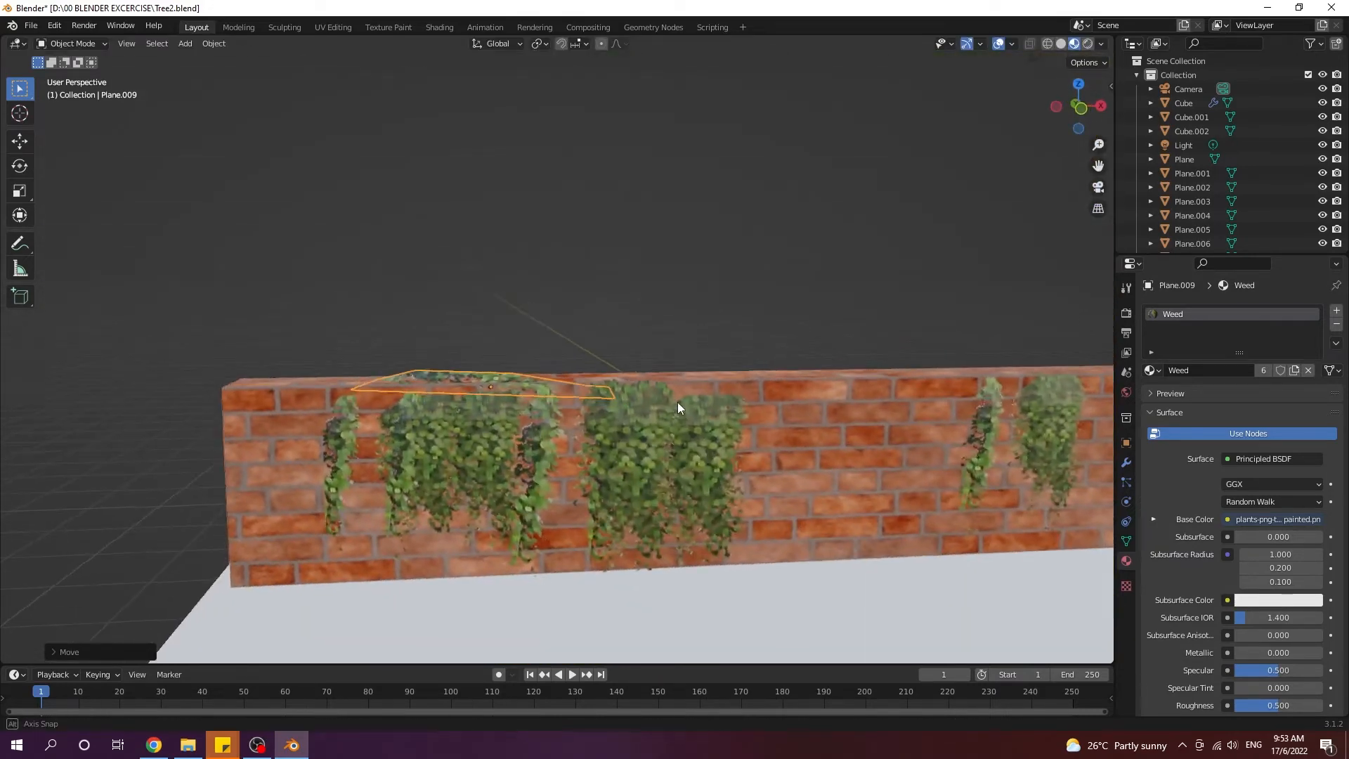
{"action": "key", "text": "r"}
{"action": "left_click", "coordinate": [707, 350]}
{"action": "middle_click_drag", "start_coordinate": [707, 350], "coordinate": [661, 359]}
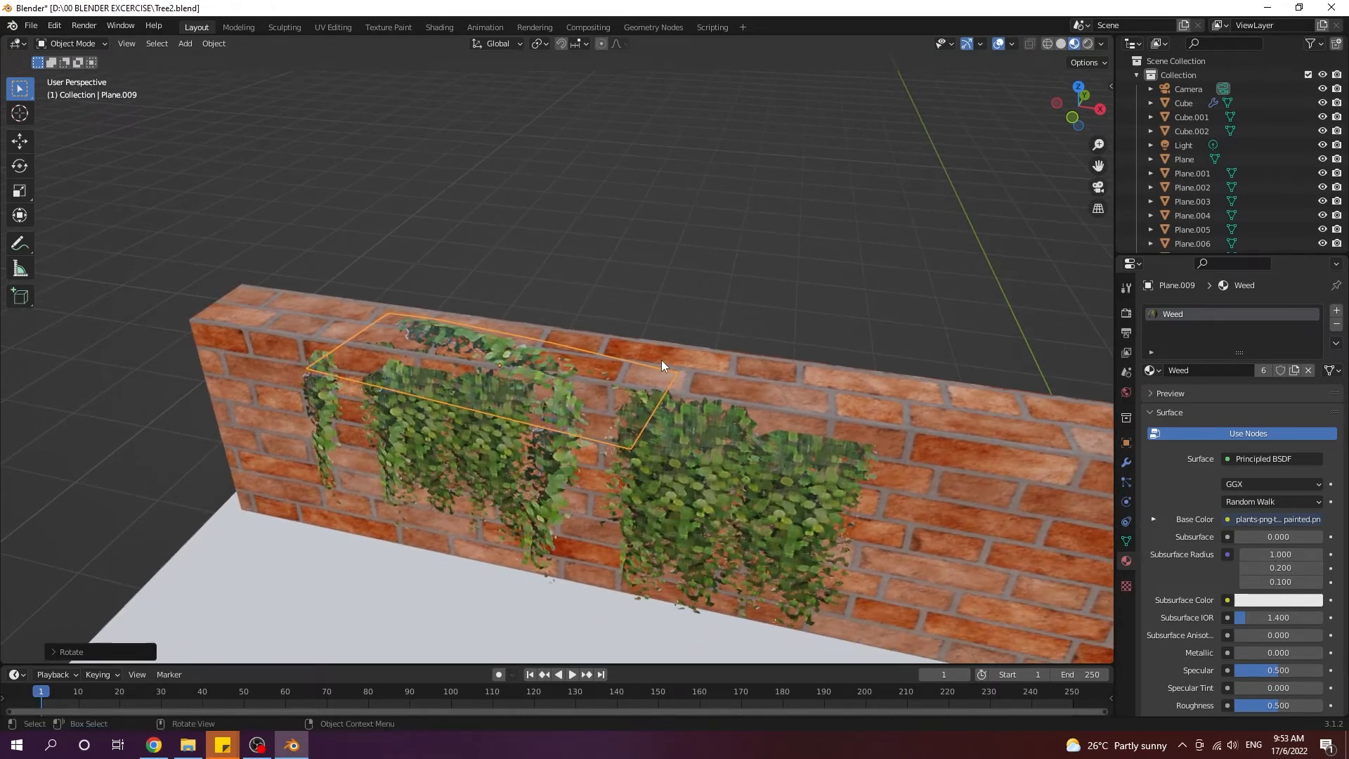
{"action": "key", "text": "grave"}
{"action": "left_click", "coordinate": [684, 274]}
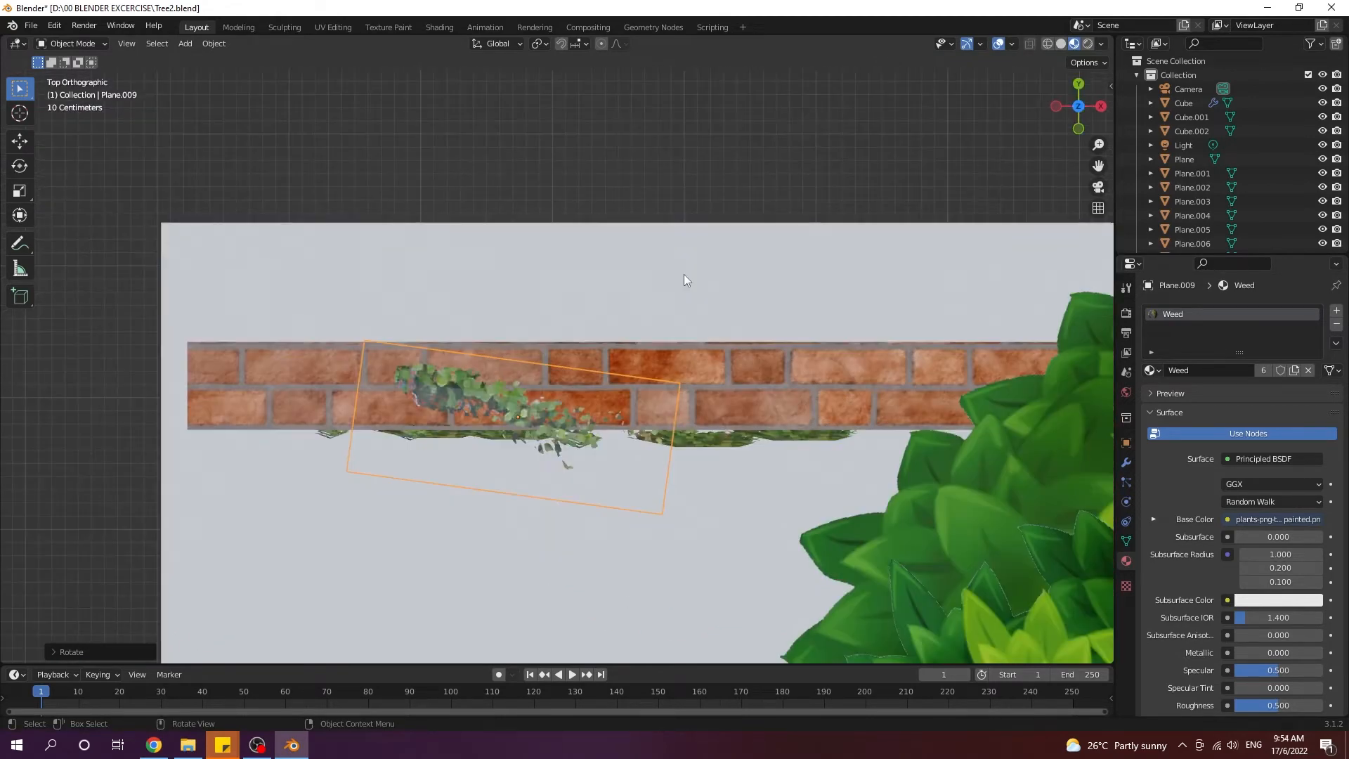
{"action": "key", "text": "r"}
Step: Duplicate the wall-top ivy piece twice, turning the second copy around, placing it toward the wall's end and rescaling it
{"action": "key", "text": "shift+d"}
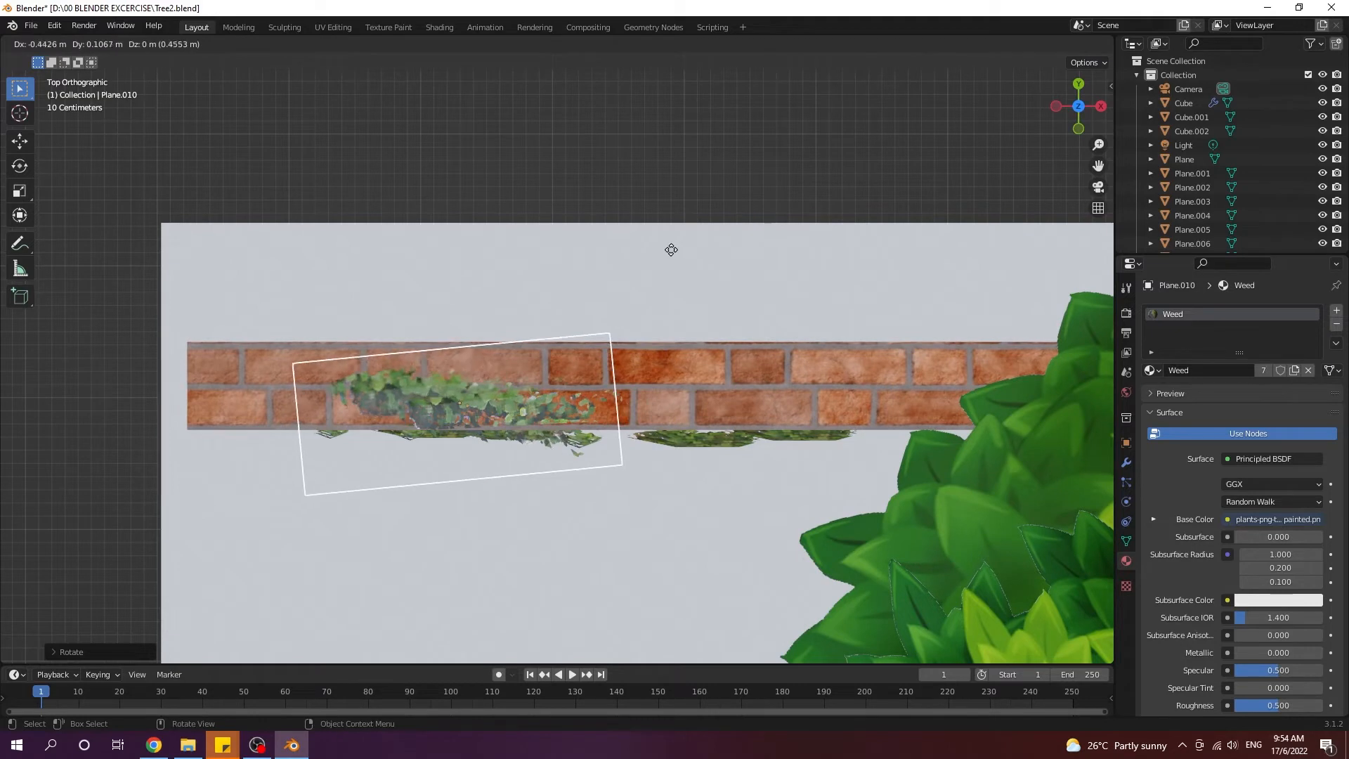
{"action": "left_click", "coordinate": [728, 229]}
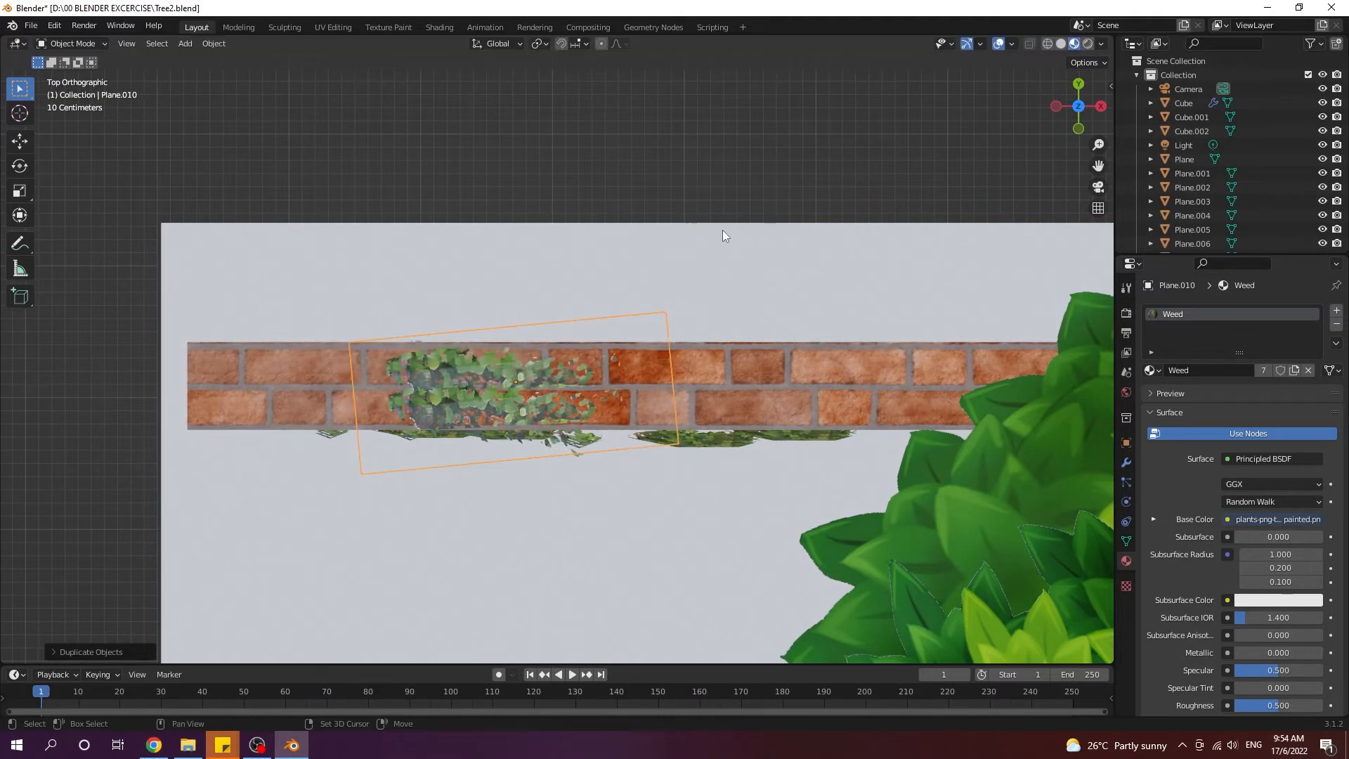
{"action": "key", "text": "shift+d"}
{"action": "left_click", "coordinate": [597, 250]}
{"action": "key", "text": "r"}
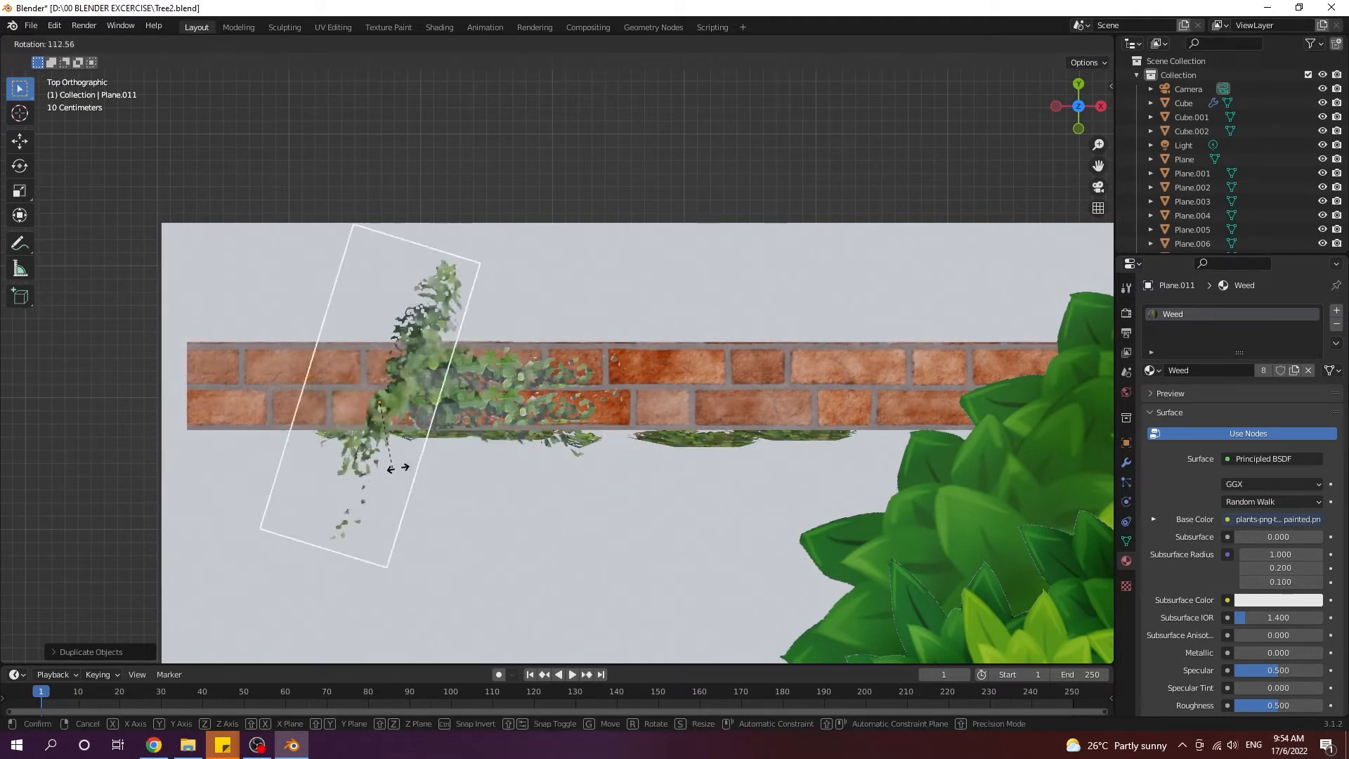
{"action": "left_click", "coordinate": [239, 505]}
{"action": "key", "text": "g"}
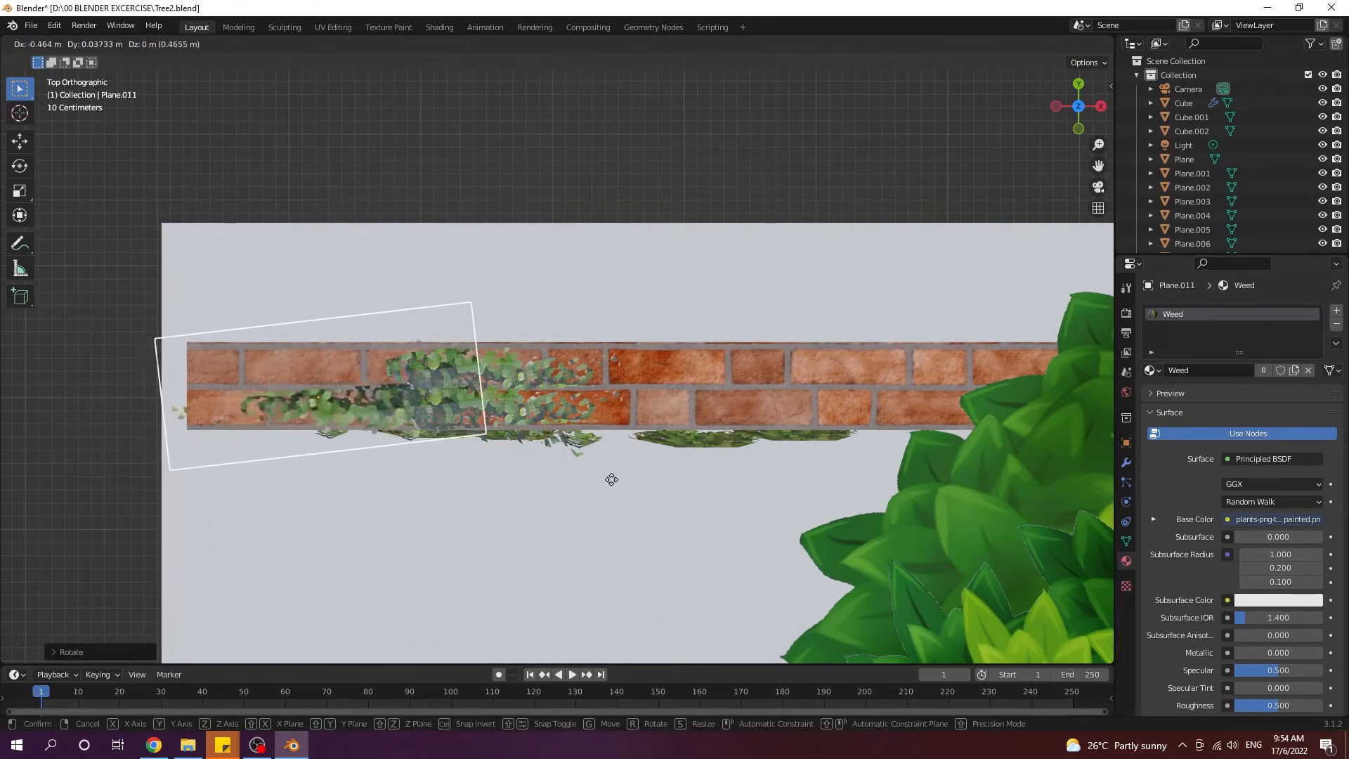
{"action": "left_click", "coordinate": [553, 478]}
{"action": "key", "text": "s"}
{"action": "left_click", "coordinate": [588, 454]}
Step: Adjust the height of the end copy along Z and shift it into place on the wall top
{"action": "middle_click_drag", "start_coordinate": [588, 453], "coordinate": [738, 304]}
{"action": "key", "text": "g"}
{"action": "key", "text": "z"}
{"action": "left_click", "coordinate": [750, 292]}
{"action": "key", "text": "r"}
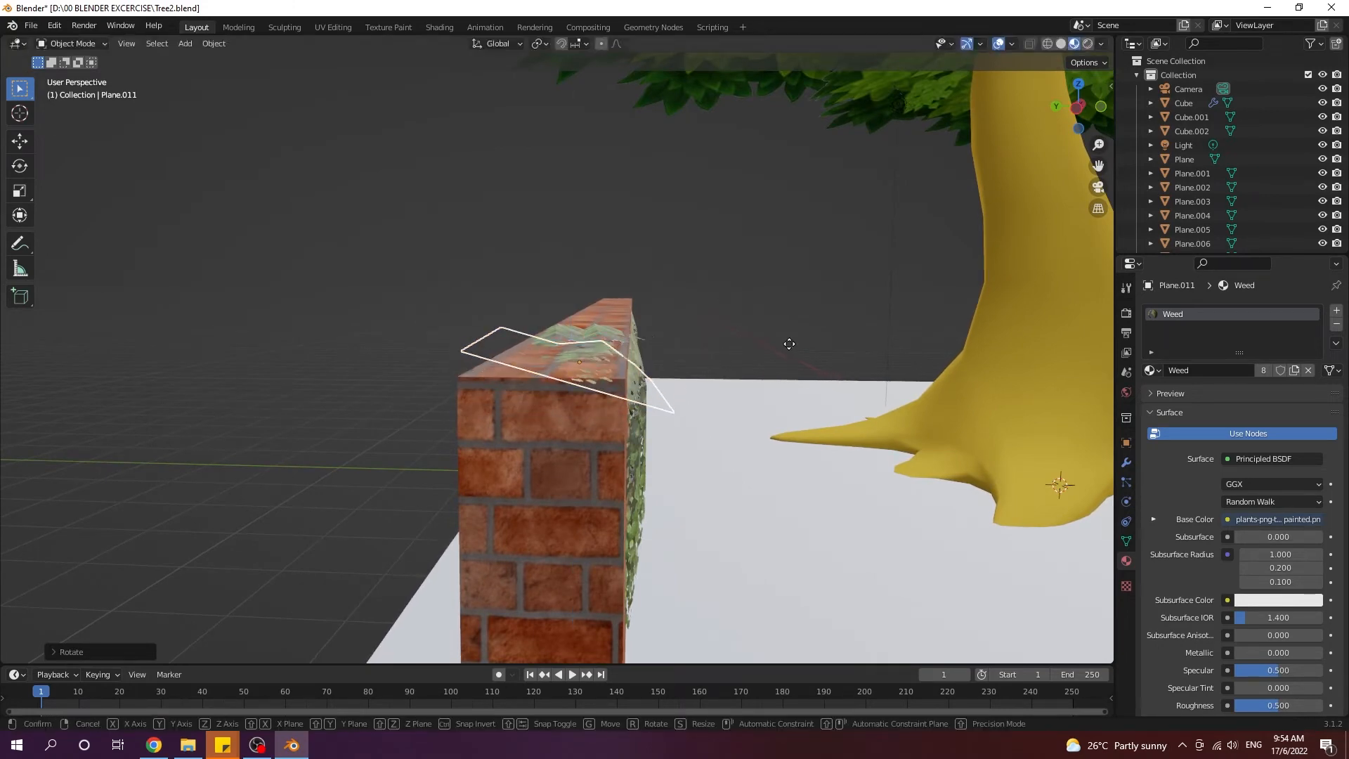
{"action": "right_click", "coordinate": [778, 368]}
{"action": "middle_click_drag", "start_coordinate": [779, 369], "coordinate": [464, 498]}
{"action": "key", "text": "g"}
{"action": "left_click", "coordinate": [498, 497]}
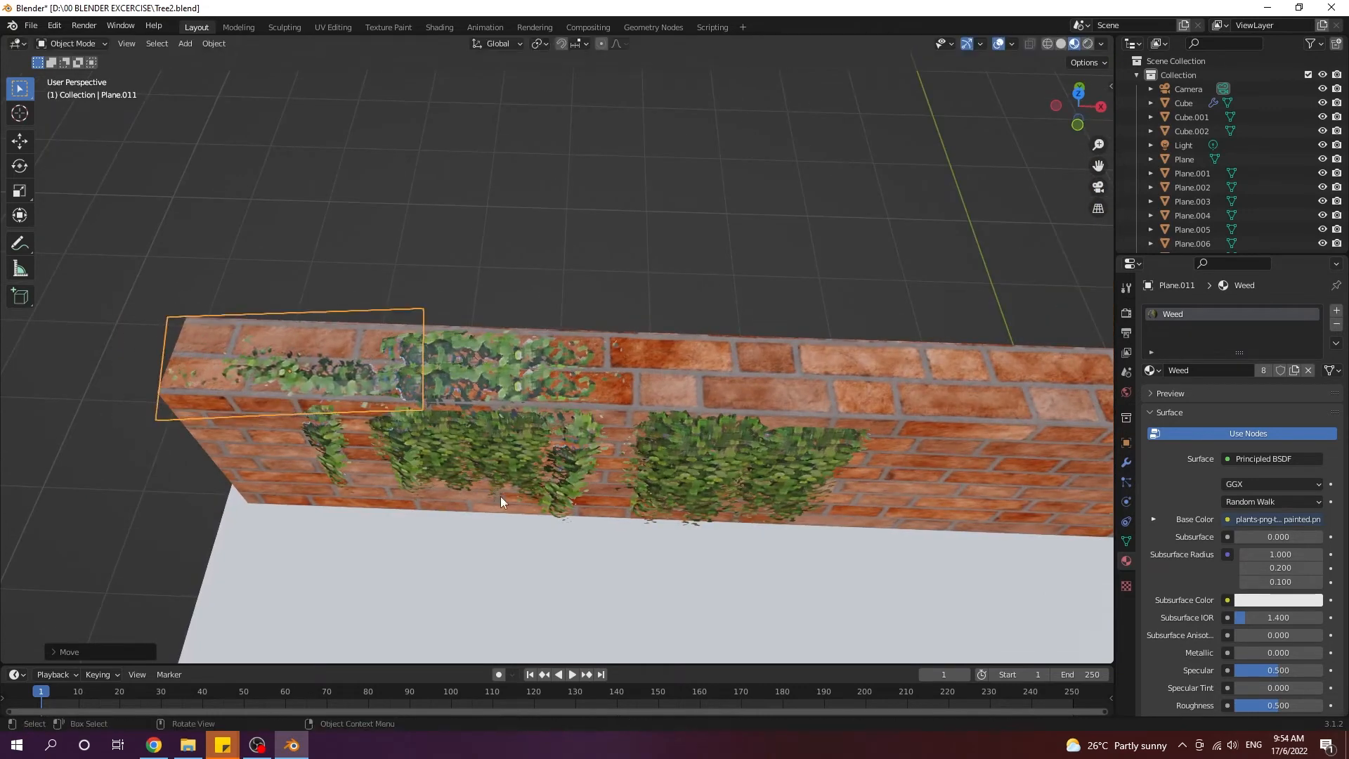
Step: Move the first ivy copy in top view farther along the wall top so it extends the row away from the wall's end
{"action": "key", "text": "KP_7"}
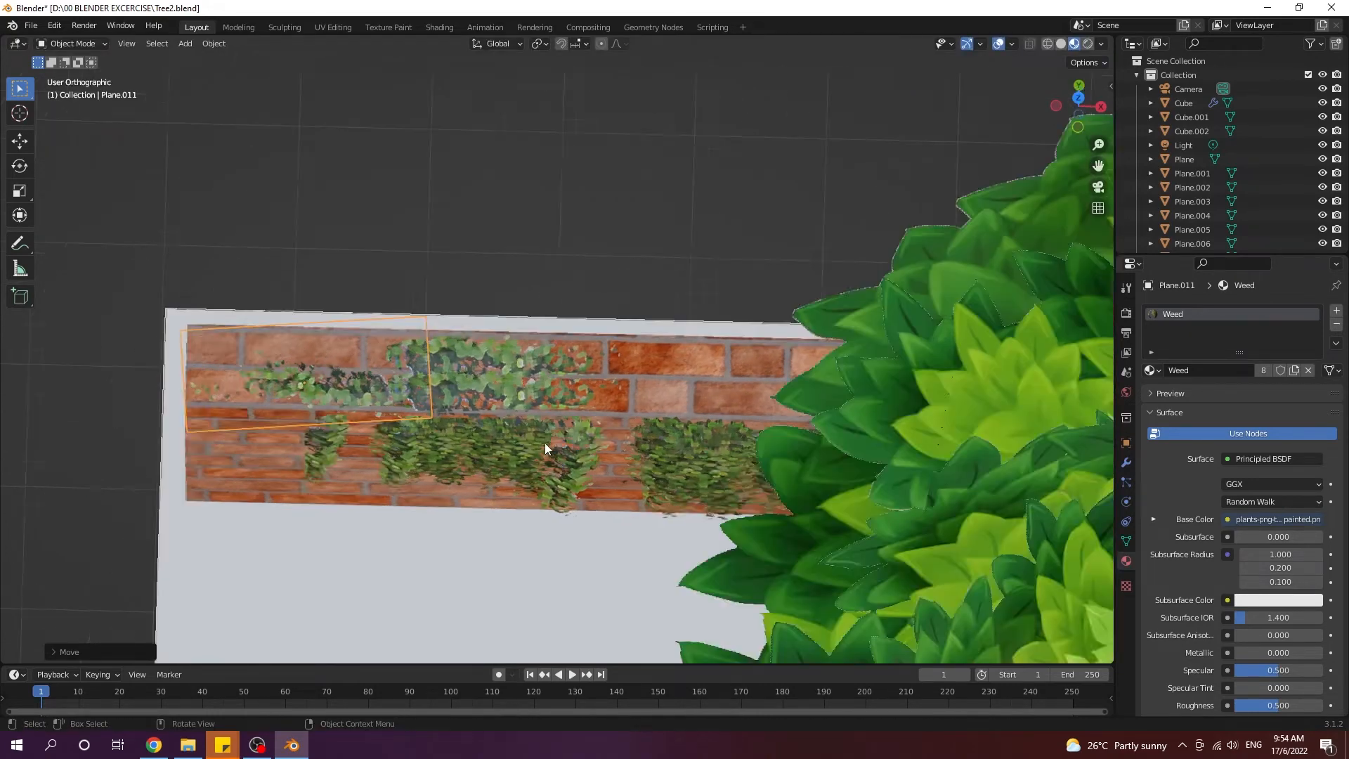
{"action": "left_click", "coordinate": [526, 420]}
{"action": "key", "text": "g"}
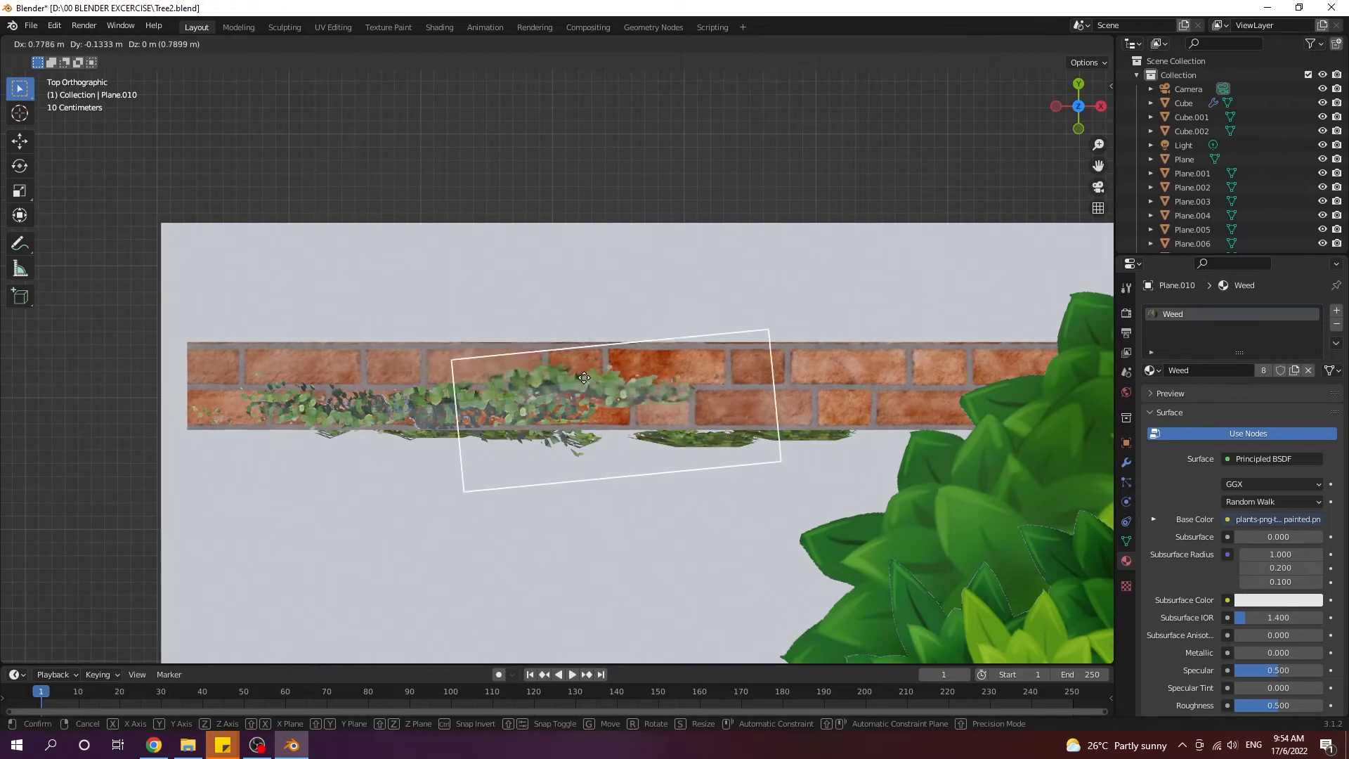
{"action": "left_click", "coordinate": [617, 364]}
Step: Duplicate that wall-top ivy piece and move the copy along X above the next hanging cluster
{"action": "middle_click_drag", "start_coordinate": [617, 364], "coordinate": [618, 292]}
{"action": "key", "text": "shift+d"}
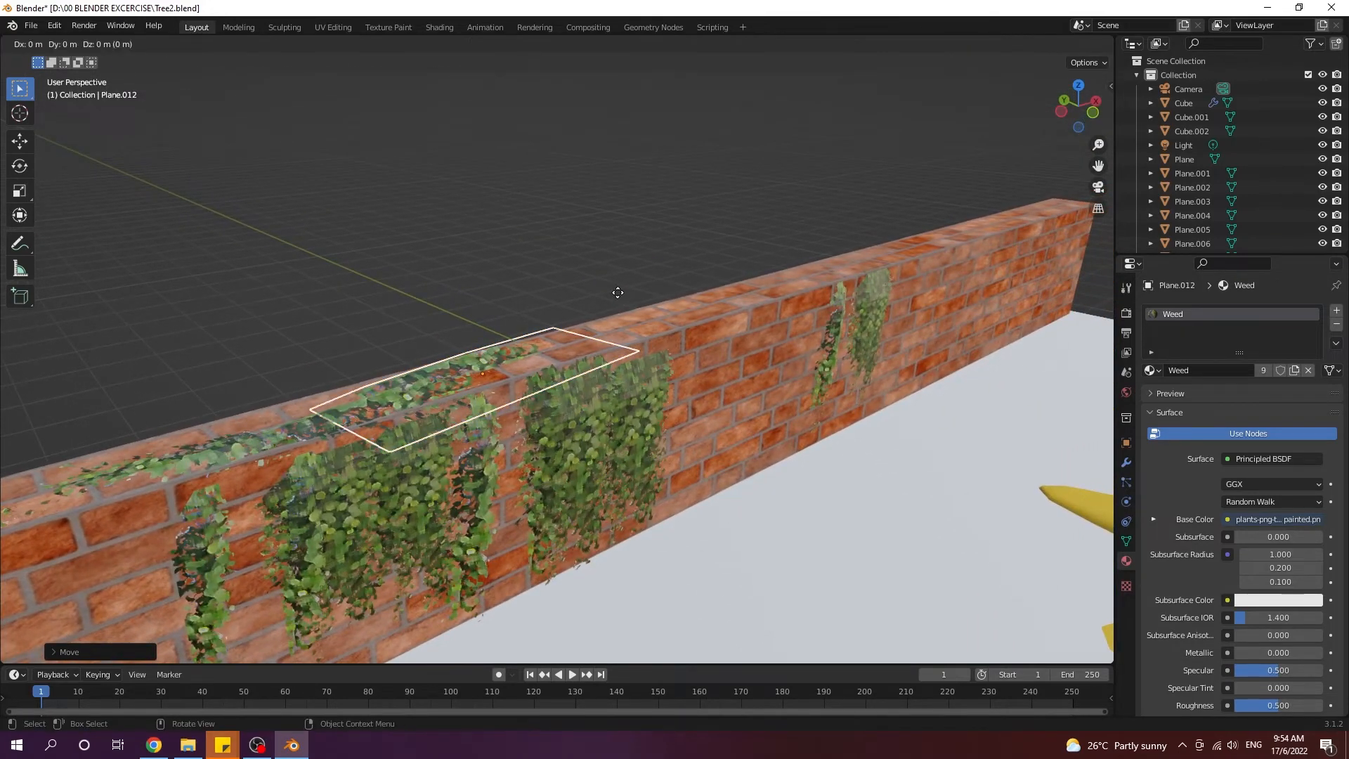
{"action": "right_click", "coordinate": [721, 270]}
{"action": "key", "text": "g"}
{"action": "key", "text": "x"}
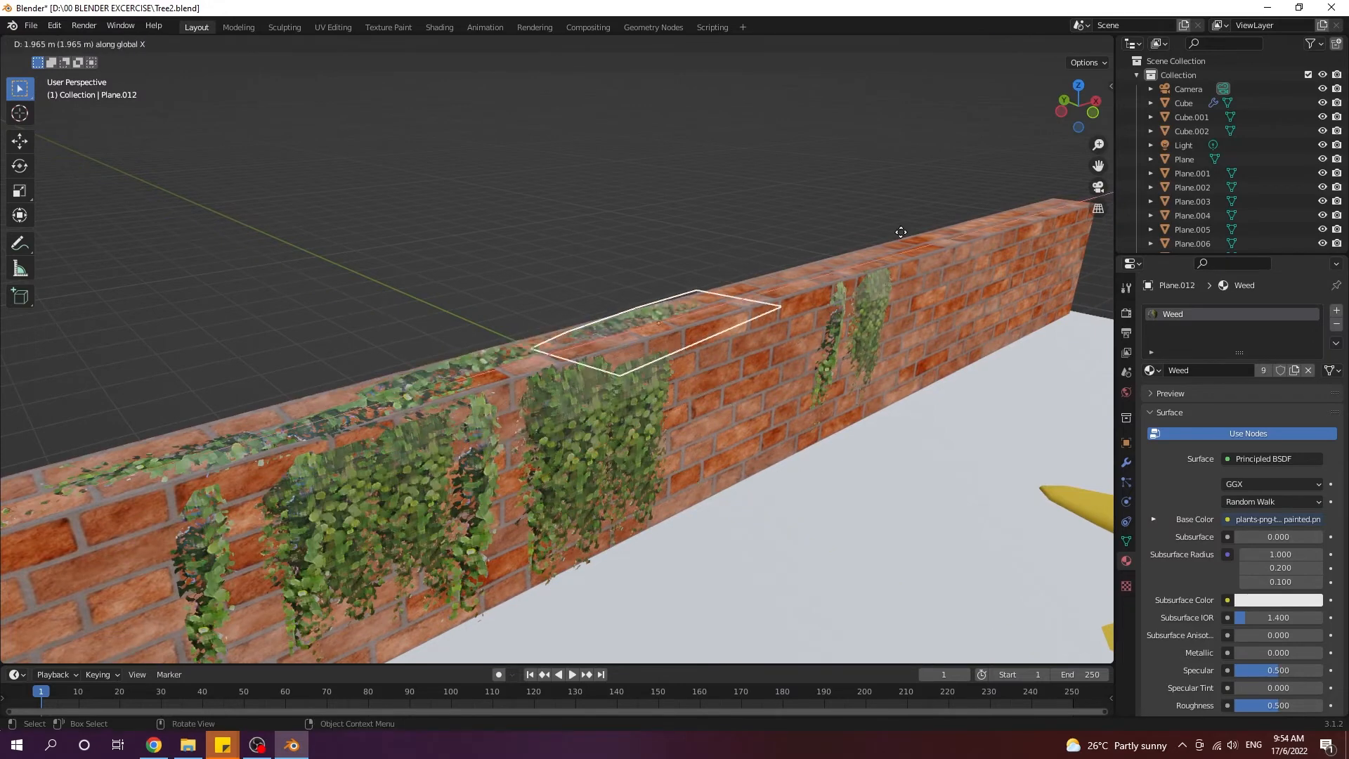
{"action": "left_click", "coordinate": [850, 273]}
Step: Rotate the new ivy copy in top view and reposition it within the wall's top face
{"action": "middle_click_drag", "start_coordinate": [850, 272], "coordinate": [593, 386]}
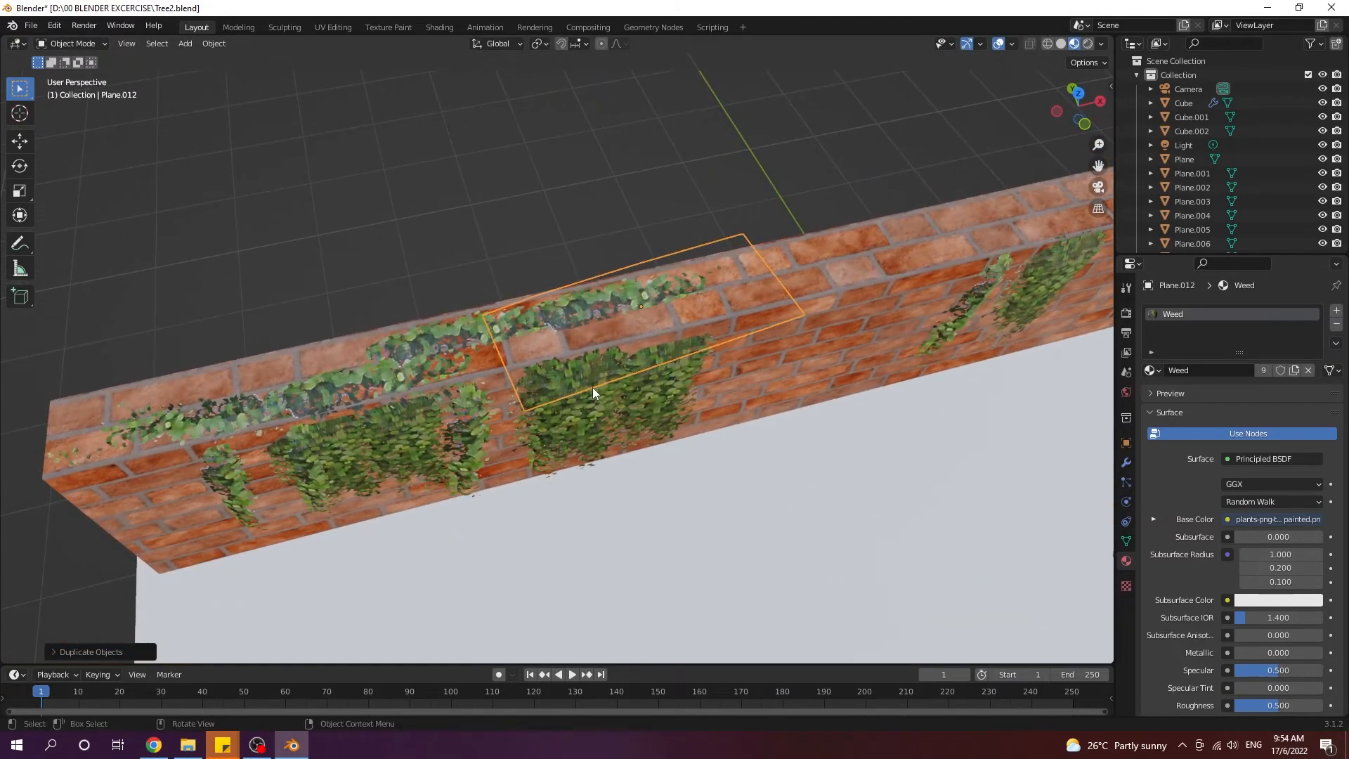
{"action": "key", "text": "KP_7"}
{"action": "key", "text": "r"}
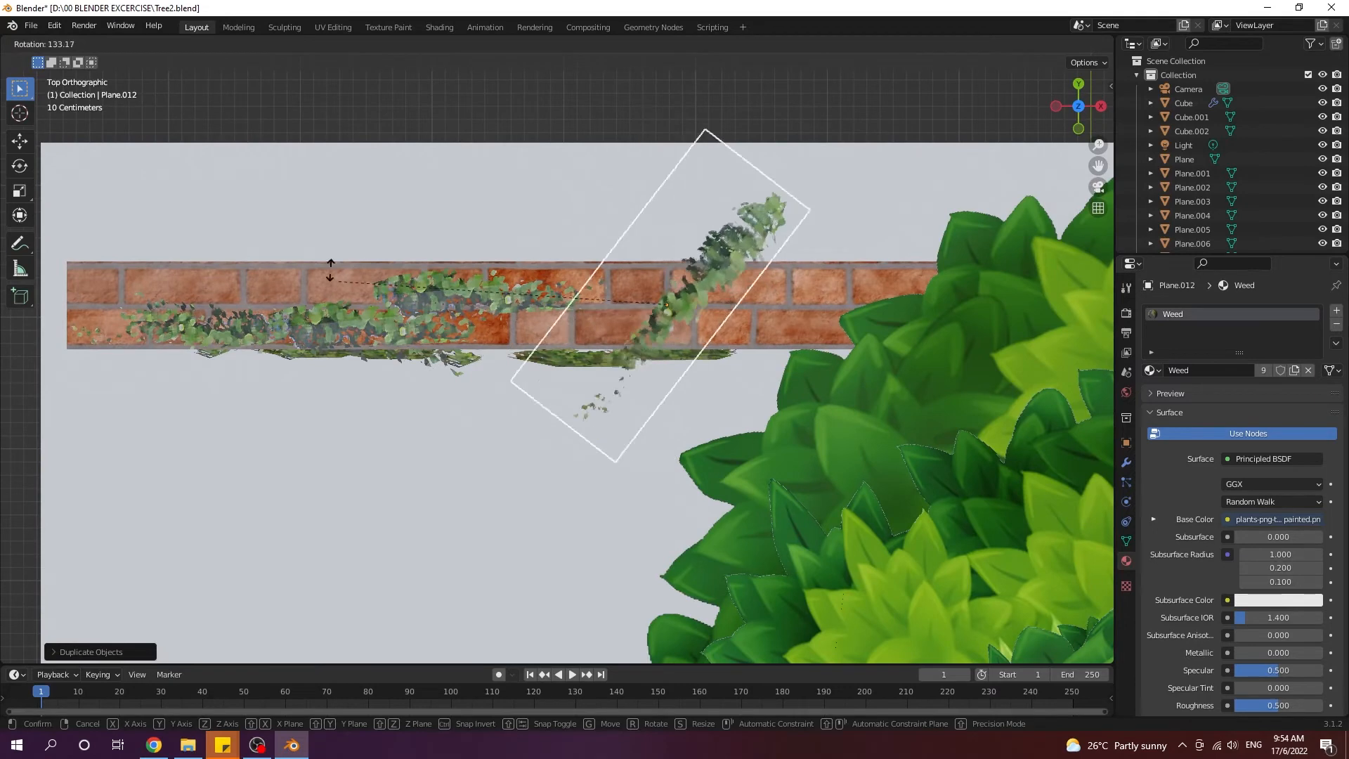
{"action": "left_click", "coordinate": [632, 220]}
{"action": "key", "text": "g"}
{"action": "left_click", "coordinate": [612, 258]}
Step: Tilt the new ivy copy from the wall's end and front views so it lies along the wall top
{"action": "middle_click_drag", "start_coordinate": [618, 288], "coordinate": [461, 181]}
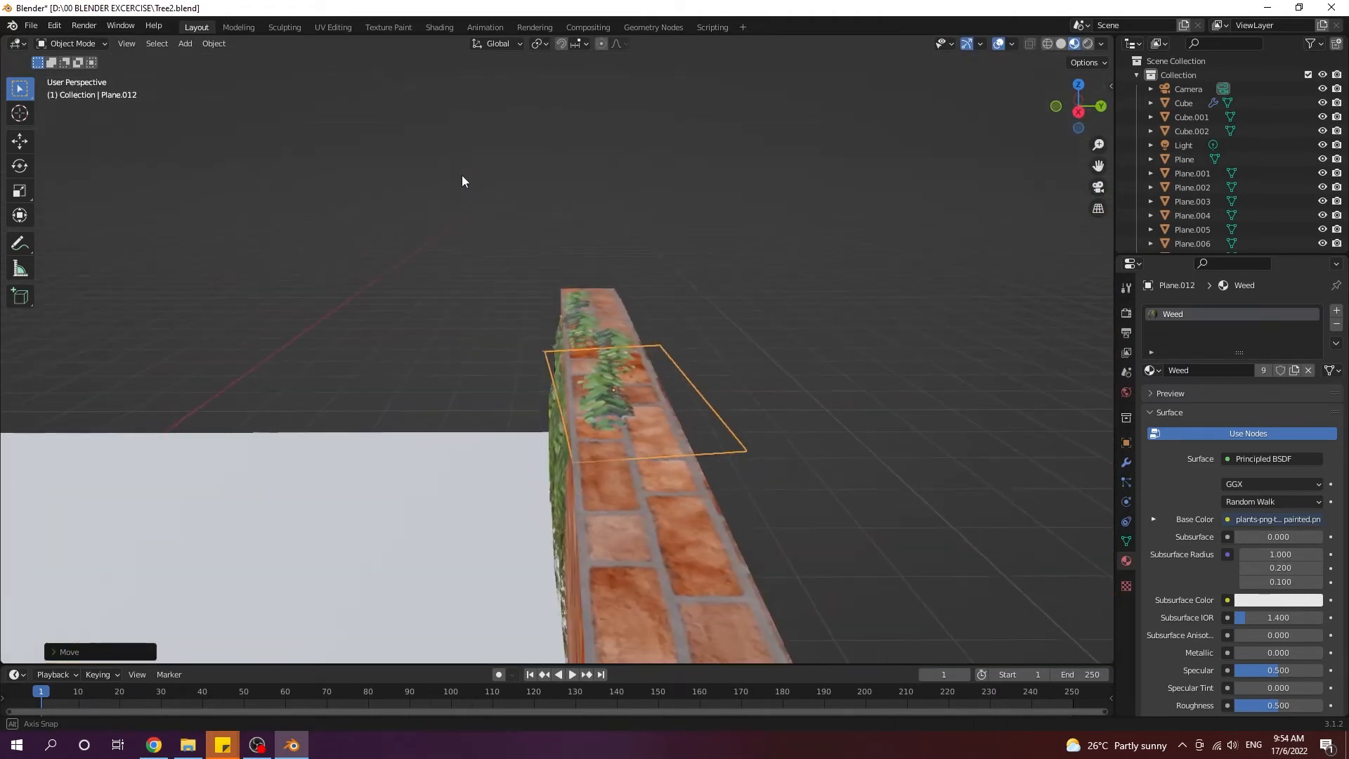
{"action": "key", "text": "r"}
{"action": "left_click", "coordinate": [763, 352]}
{"action": "middle_click_drag", "start_coordinate": [762, 352], "coordinate": [901, 328]}
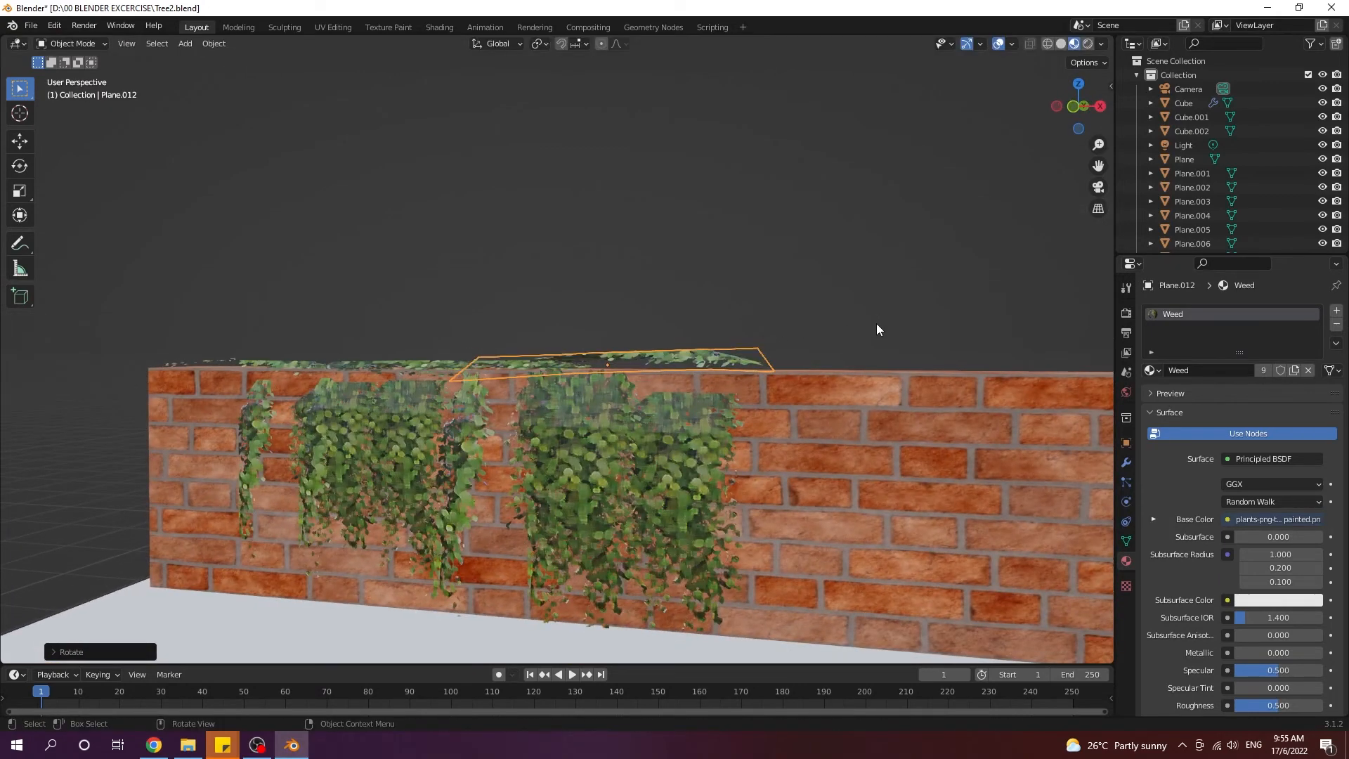
{"action": "middle_click_drag", "start_coordinate": [871, 331], "coordinate": [437, 324]}
{"action": "key", "text": "r"}
{"action": "left_click", "coordinate": [735, 360]}
Step: Duplicate the ivy copy about 3.9 m along X, above the separate hanging clusters near the tree
{"action": "key", "text": "shift+d"}
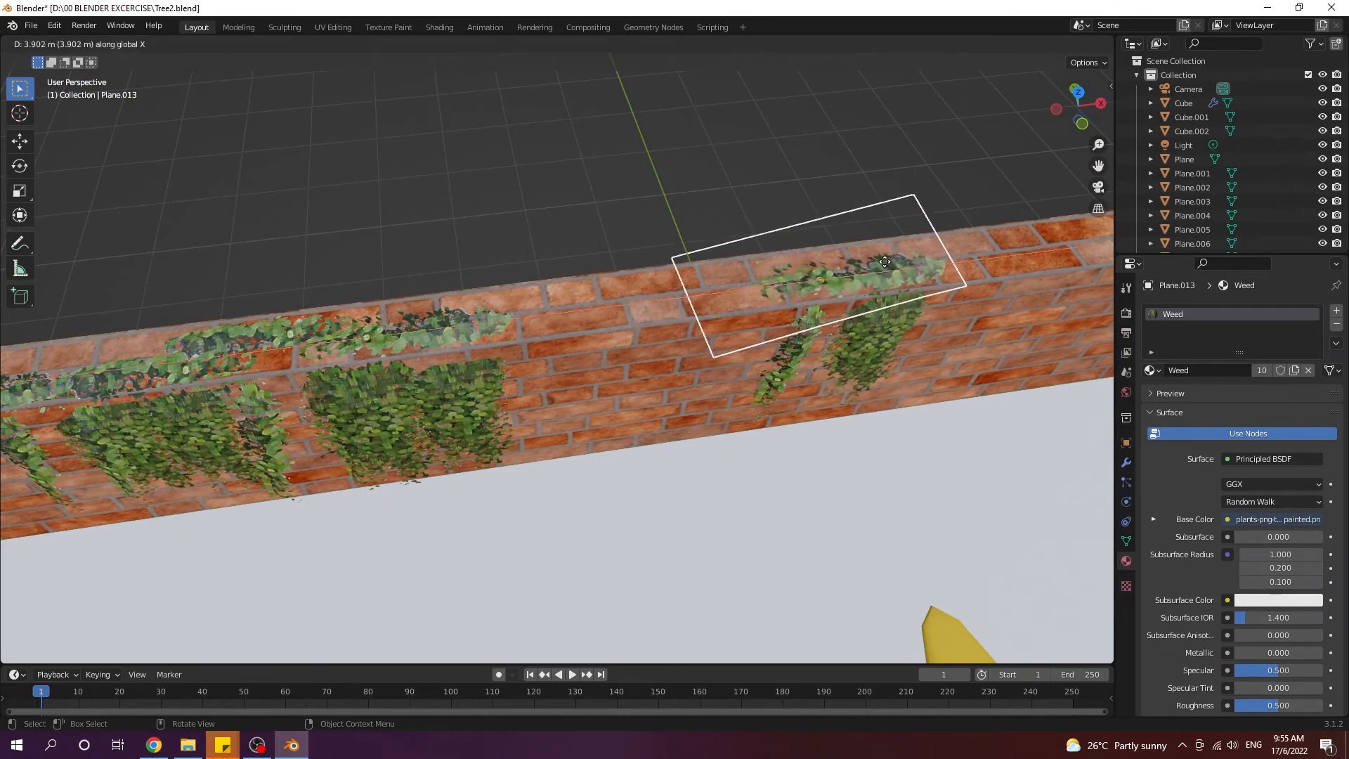
{"action": "left_click", "coordinate": [880, 263]}
{"action": "middle_click_drag", "start_coordinate": [879, 263], "coordinate": [460, 314]}
Step: Duplicate the hanging ivy plane near the tree and move the copy along X to the bare wall beside it
{"action": "left_click", "coordinate": [380, 411]}
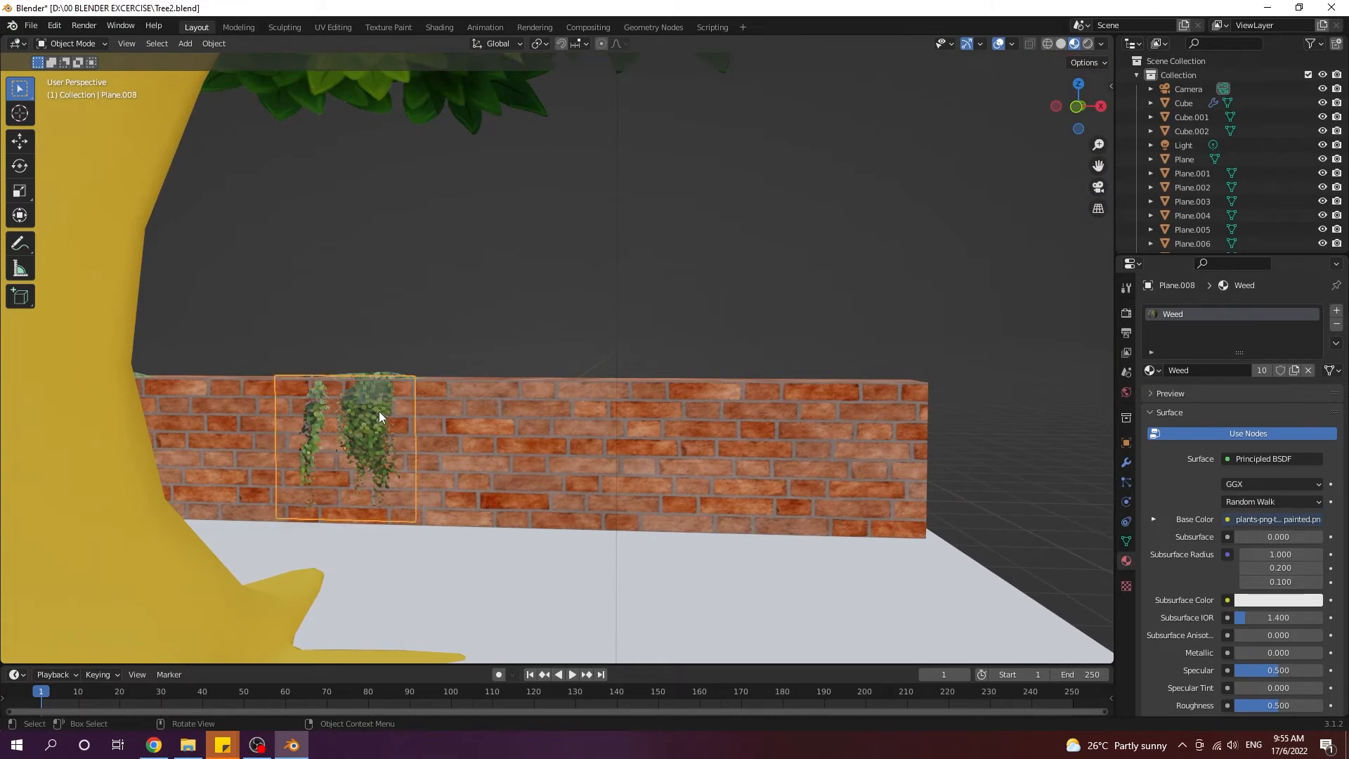
{"action": "key", "text": "shift+d"}
{"action": "right_click", "coordinate": [504, 415]}
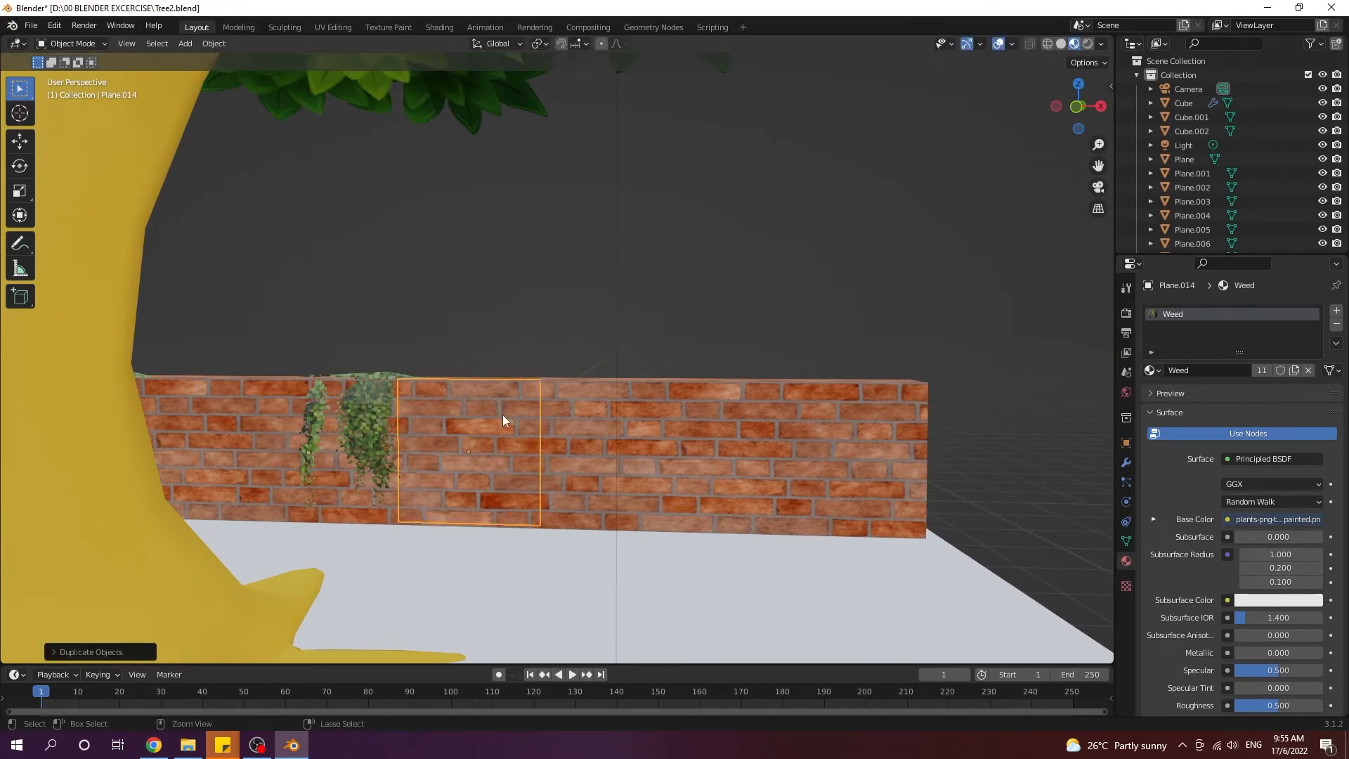
{"action": "key", "text": "g"}
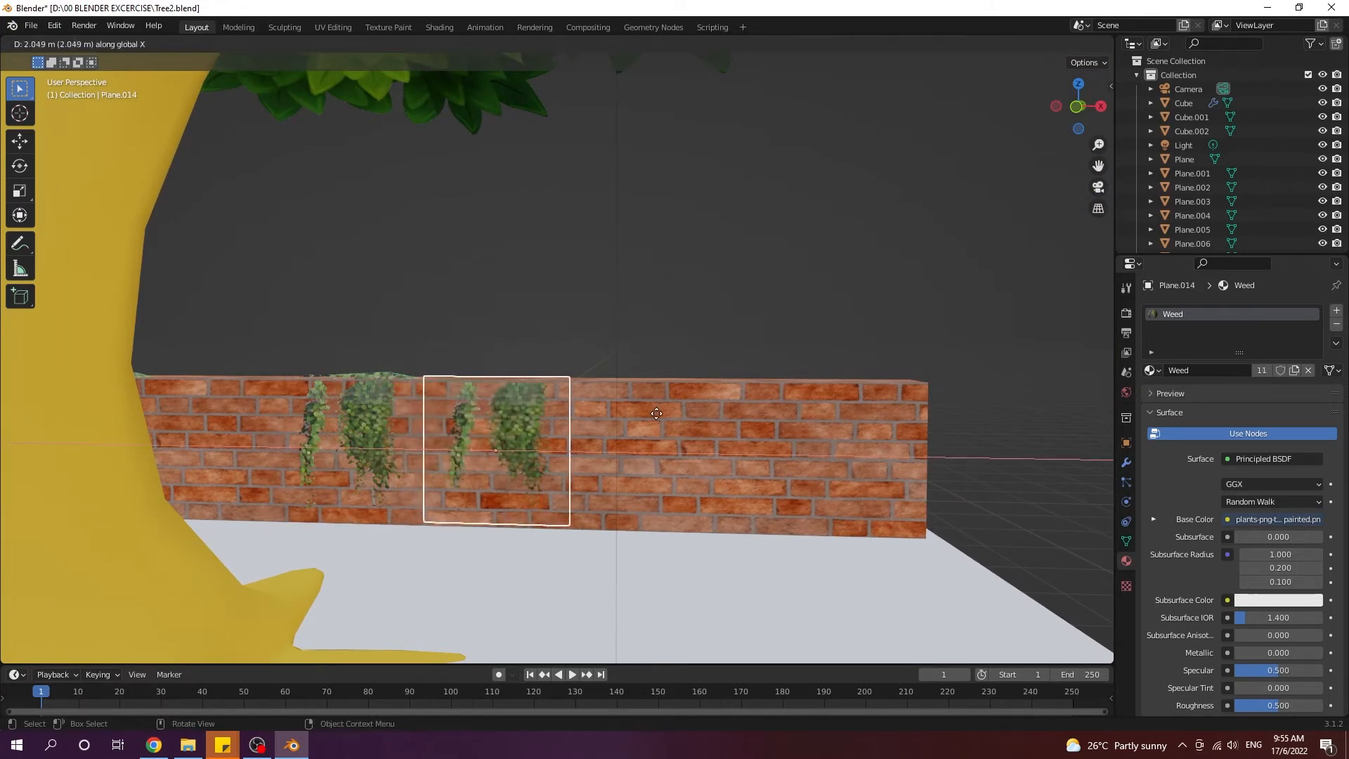
{"action": "left_click", "coordinate": [504, 411]}
Step: Delete the wide ivy cluster's geometry from the duplicated hanging plane, keeping only the narrow vine
{"action": "key", "text": "Tab"}
{"action": "scroll", "coordinate": [494, 425], "scroll_direction": "up", "scroll_amount": 2}
{"action": "middle_click_drag", "start_coordinate": [493, 424], "coordinate": [571, 354], "text": "shift"}
{"action": "left_click_drag", "start_coordinate": [738, 450], "coordinate": [571, 297]}
{"action": "key", "text": "x"}
{"action": "left_click", "coordinate": [603, 371]}
{"action": "key", "text": "Tab"}
Step: Create a new material named Floor on the ground slab under the tree
{"action": "middle_click_drag", "start_coordinate": [604, 372], "coordinate": [900, 288]}
{"action": "scroll", "coordinate": [898, 283], "scroll_direction": "down", "scroll_amount": 2}
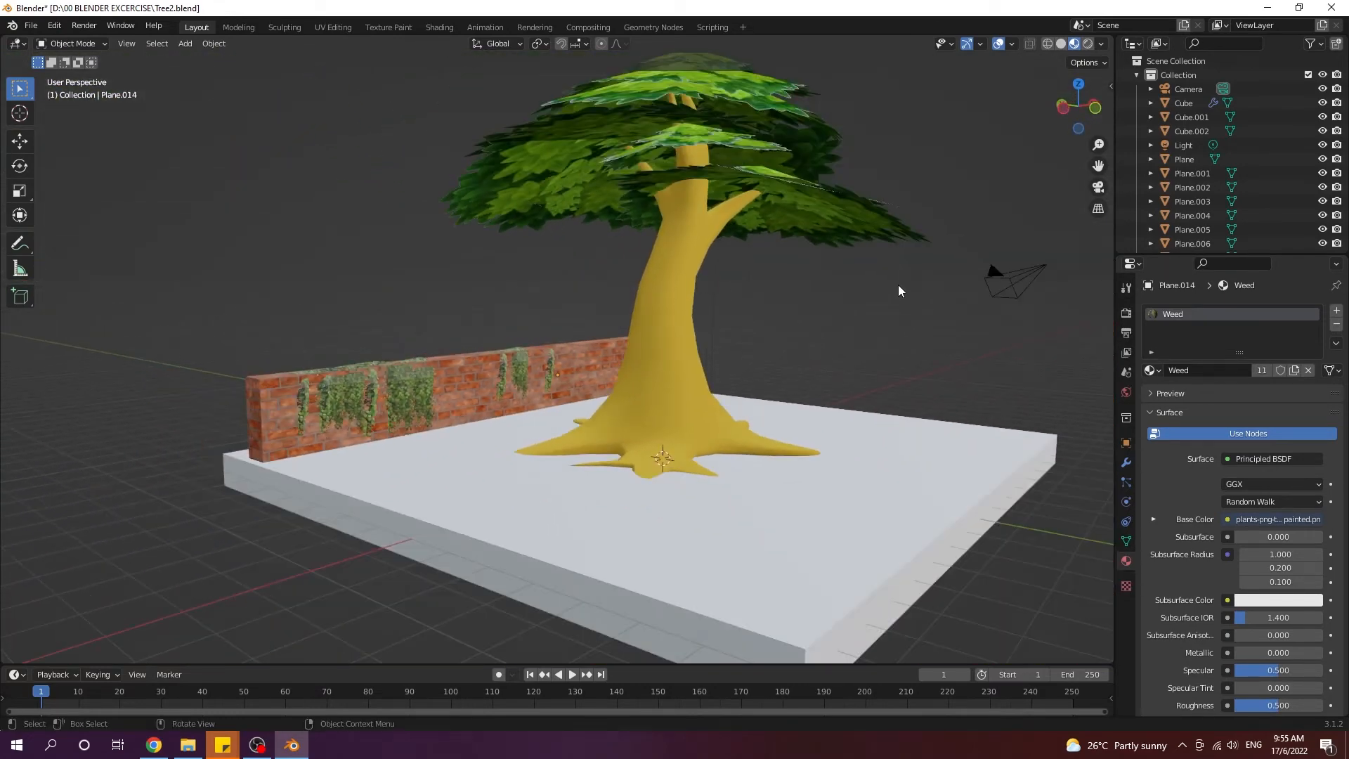
{"action": "scroll", "coordinate": [421, 407], "scroll_direction": "up", "scroll_amount": 5}
{"action": "scroll", "coordinate": [440, 377], "scroll_direction": "down", "scroll_amount": 3}
{"action": "middle_click_drag", "start_coordinate": [440, 377], "coordinate": [591, 290]}
{"action": "left_click", "coordinate": [558, 524]}
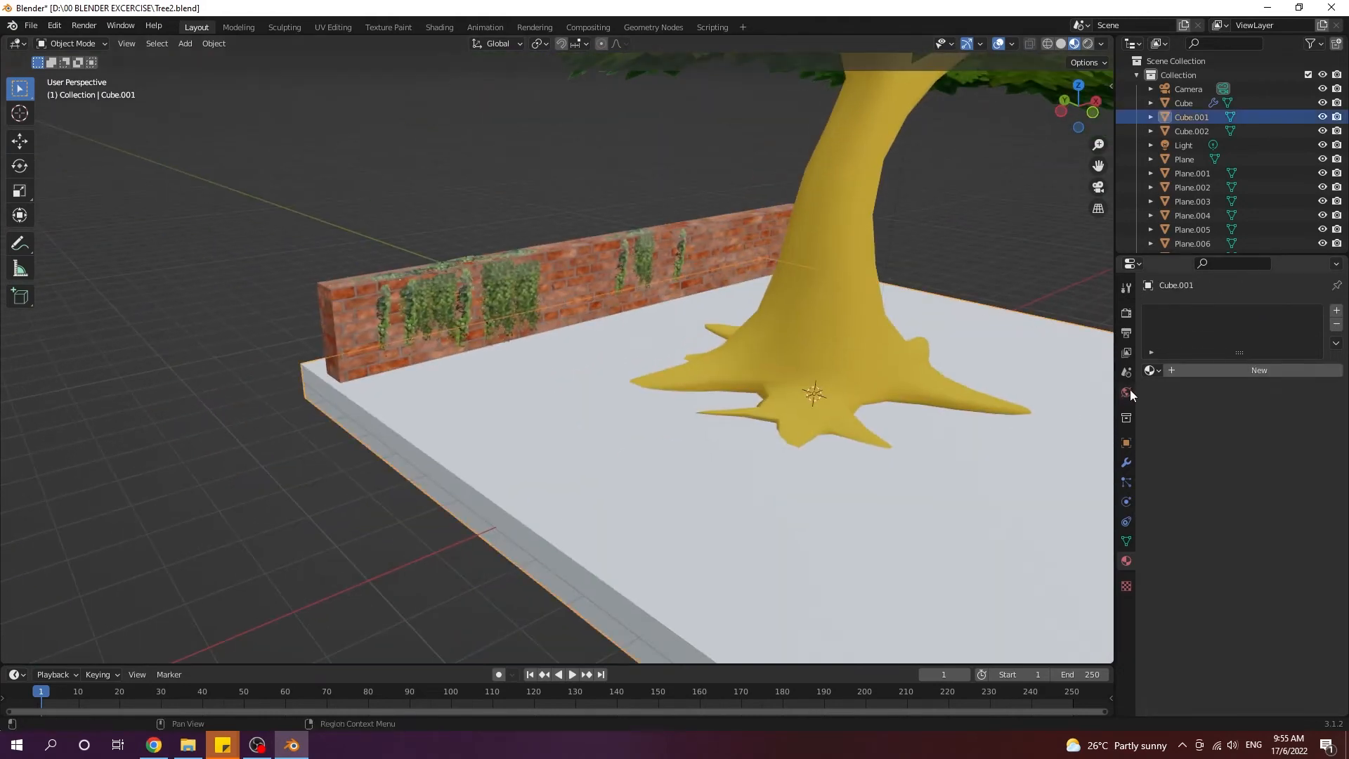
{"action": "left_click", "coordinate": [1171, 372]}
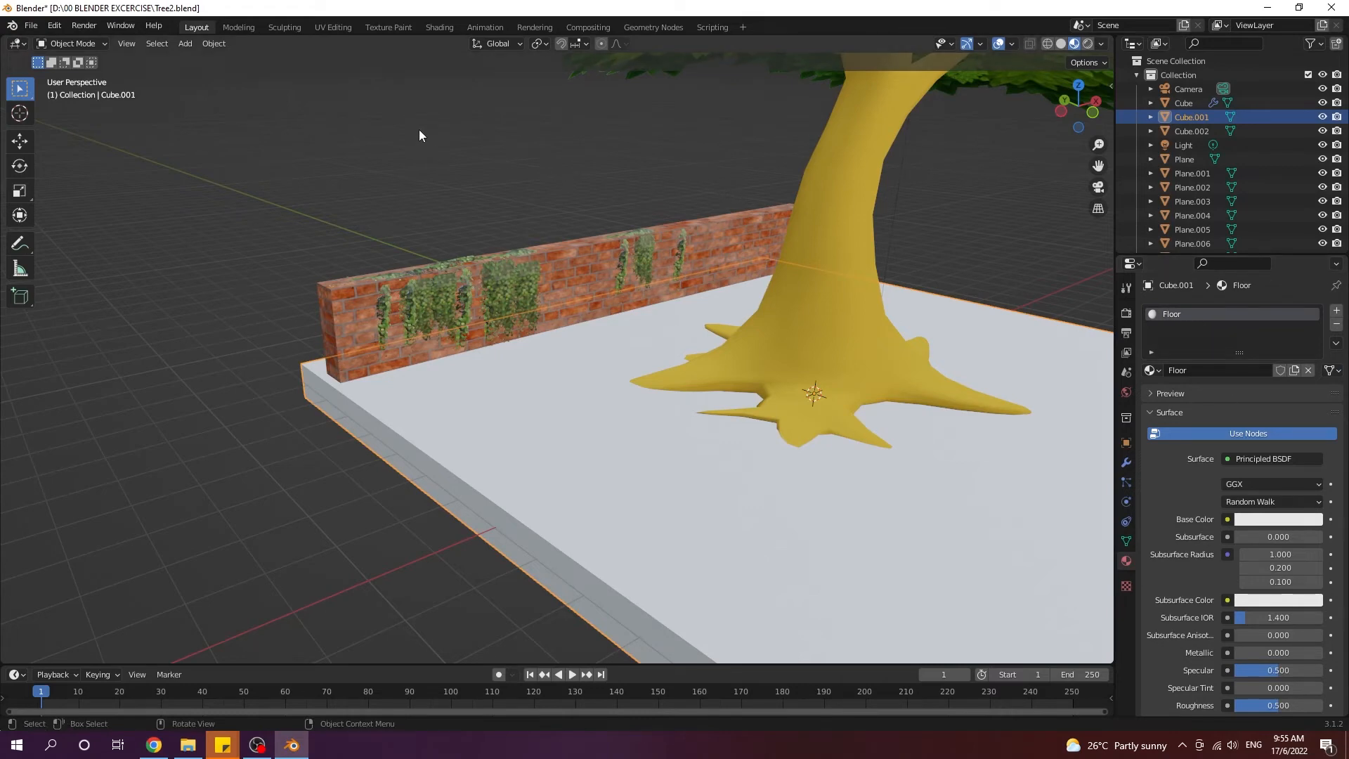
Step: Bring the base color image from the Stylized_Stone_Floor_005_SD folder into the Floor material's shader nodes as an image texture
{"action": "left_click", "coordinate": [441, 29]}
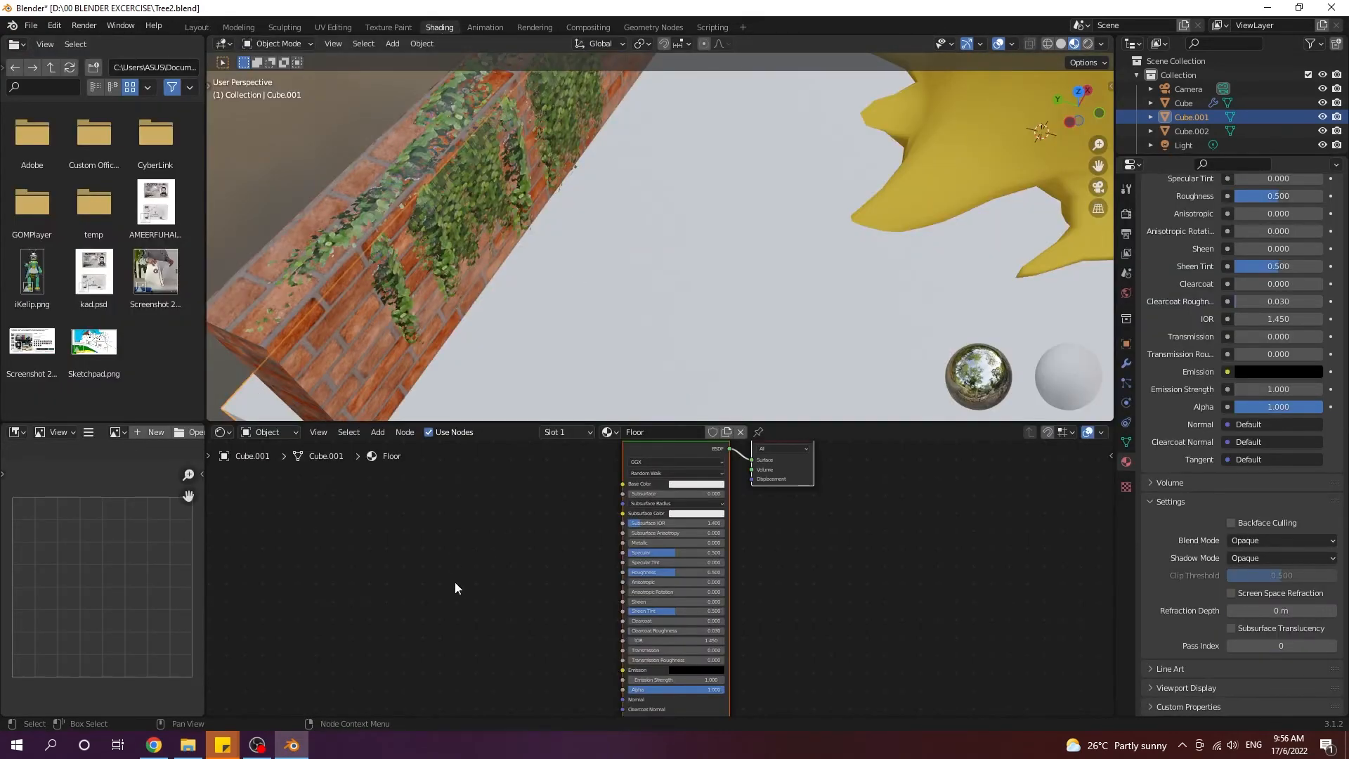
{"action": "left_click", "coordinate": [188, 745]}
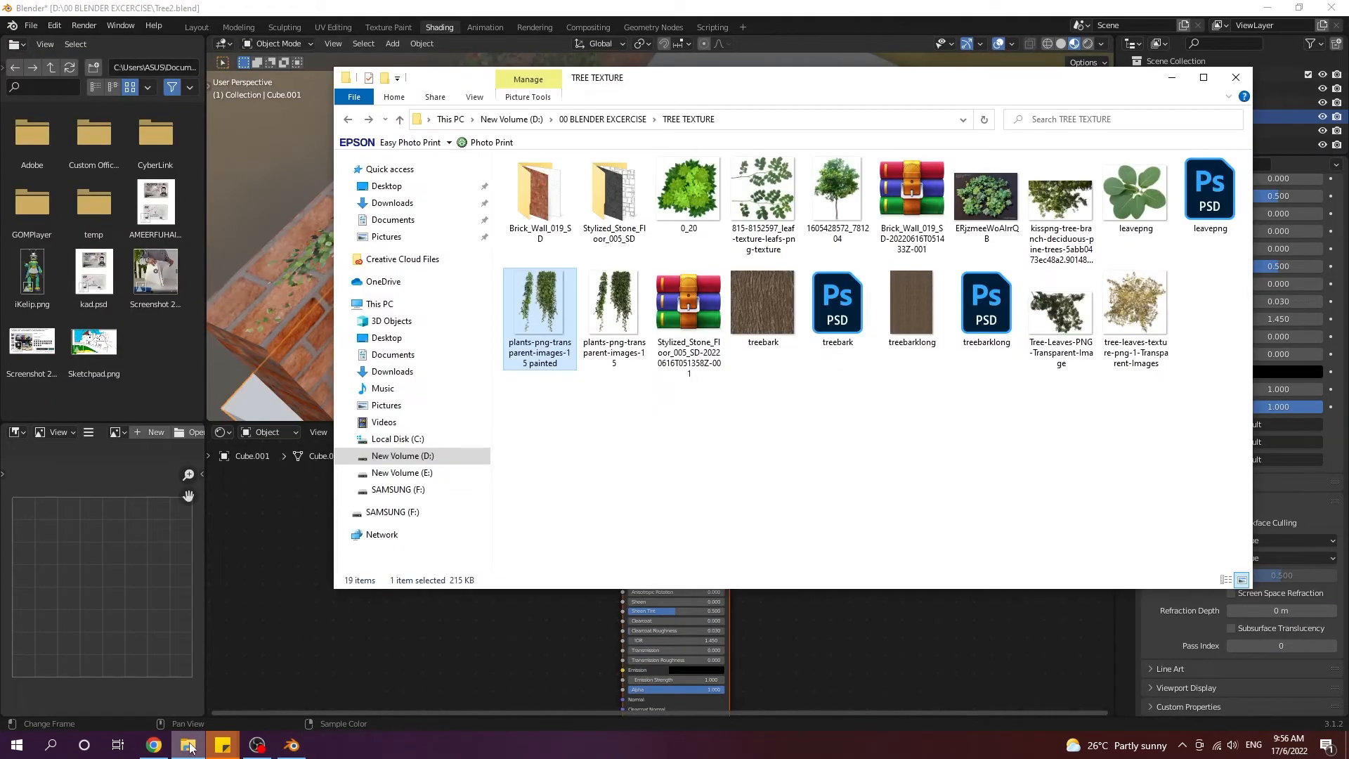
{"action": "double_click", "coordinate": [615, 193]}
{"action": "left_click", "coordinate": [705, 185]}
{"action": "left_click_drag", "start_coordinate": [693, 203], "coordinate": [305, 614]}
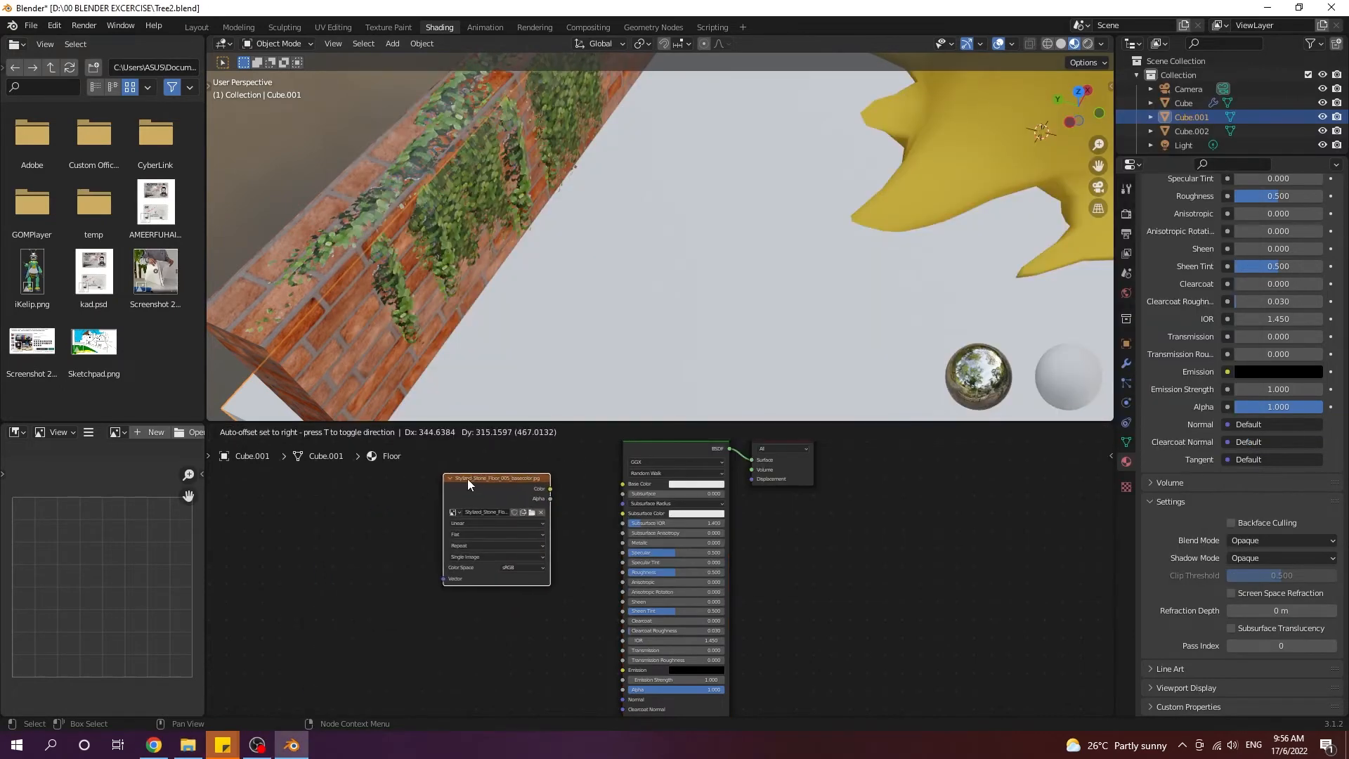
Step: Connect the stone floor image texture's color output to the Base Color of the Floor material's Principled BSDF
{"action": "left_click", "coordinate": [468, 484]}
{"action": "left_click_drag", "start_coordinate": [550, 488], "coordinate": [623, 484]}
{"action": "scroll", "coordinate": [664, 344], "scroll_direction": "down", "scroll_amount": 5}
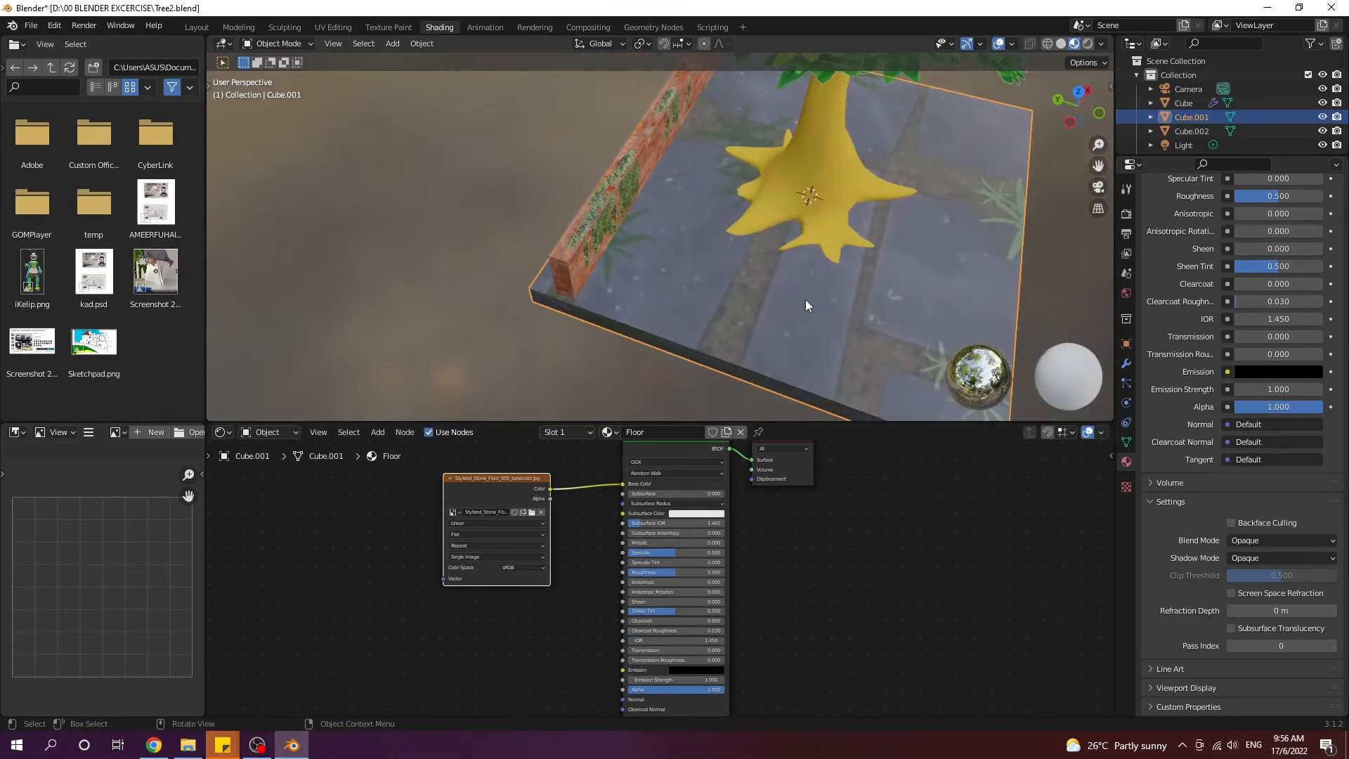
{"action": "scroll", "coordinate": [699, 305], "scroll_direction": "down", "scroll_amount": 5}
{"action": "scroll", "coordinate": [703, 285], "scroll_direction": "up", "scroll_amount": 3}
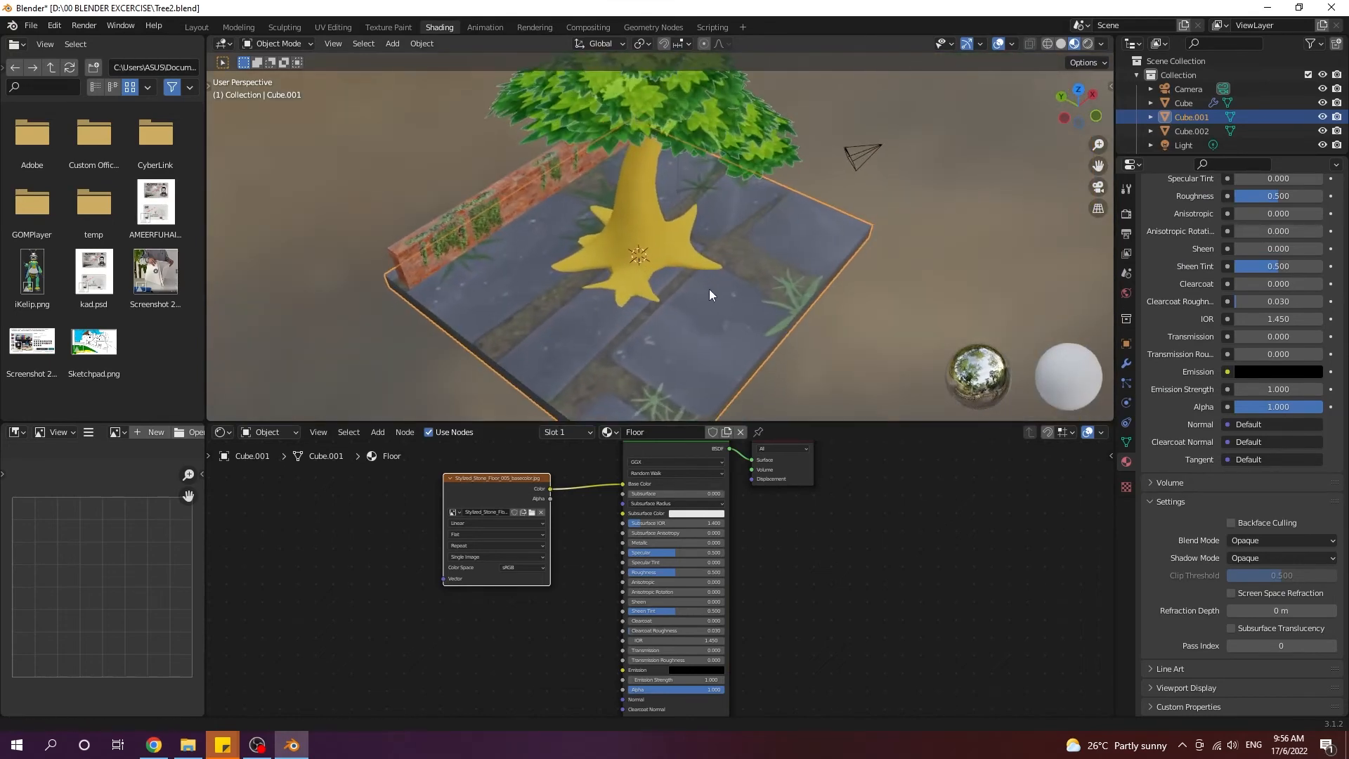
{"action": "middle_click_drag", "start_coordinate": [709, 289], "coordinate": [735, 285]}
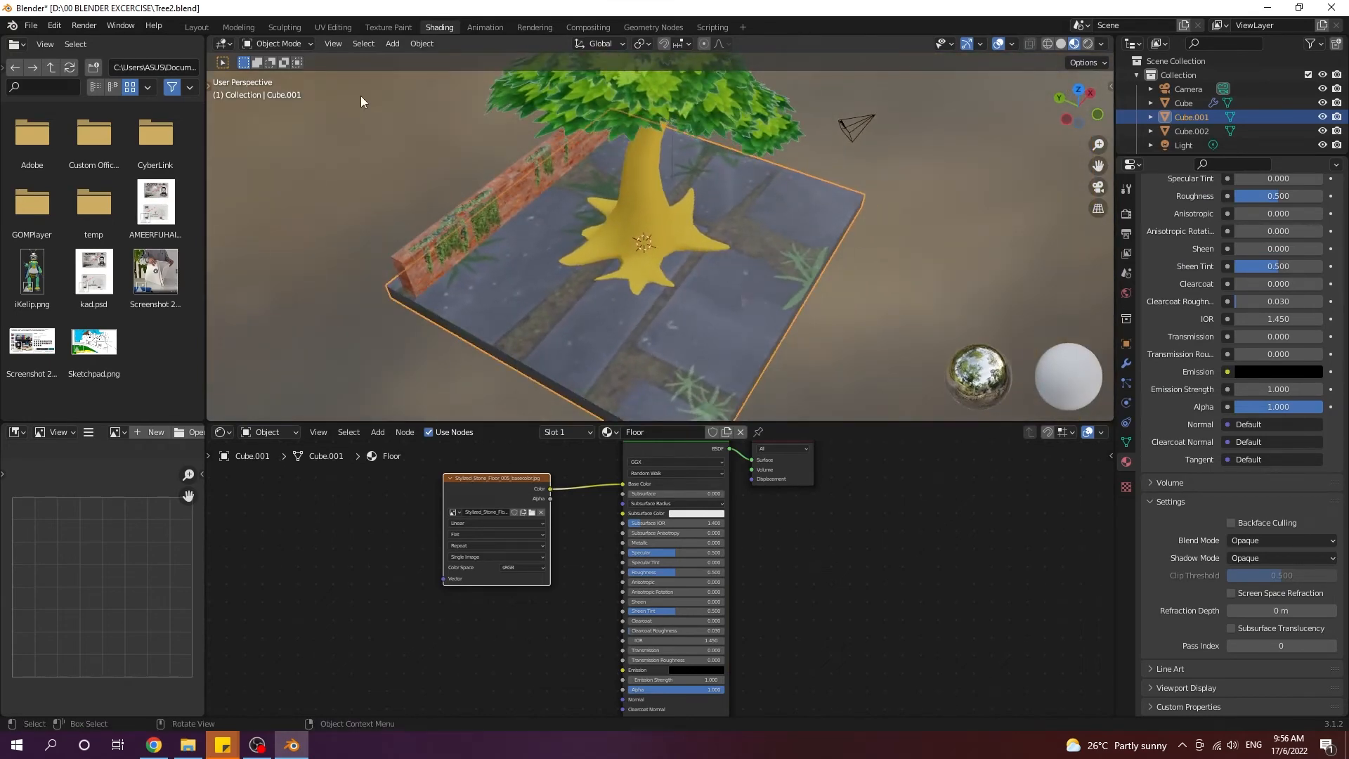
Step: Unwrap the ground slab in the UV Editing workspace with Smart UV Project
{"action": "left_click", "coordinate": [342, 30]}
{"action": "mouse_move", "coordinate": [892, 351]}
{"action": "middle_mouse_down", "text": "shift"}
{"action": "mouse_move", "coordinate": [668, 372]}
{"action": "mouse_move", "coordinate": [688, 366]}
{"action": "middle_mouse_up", "text": "shift"}
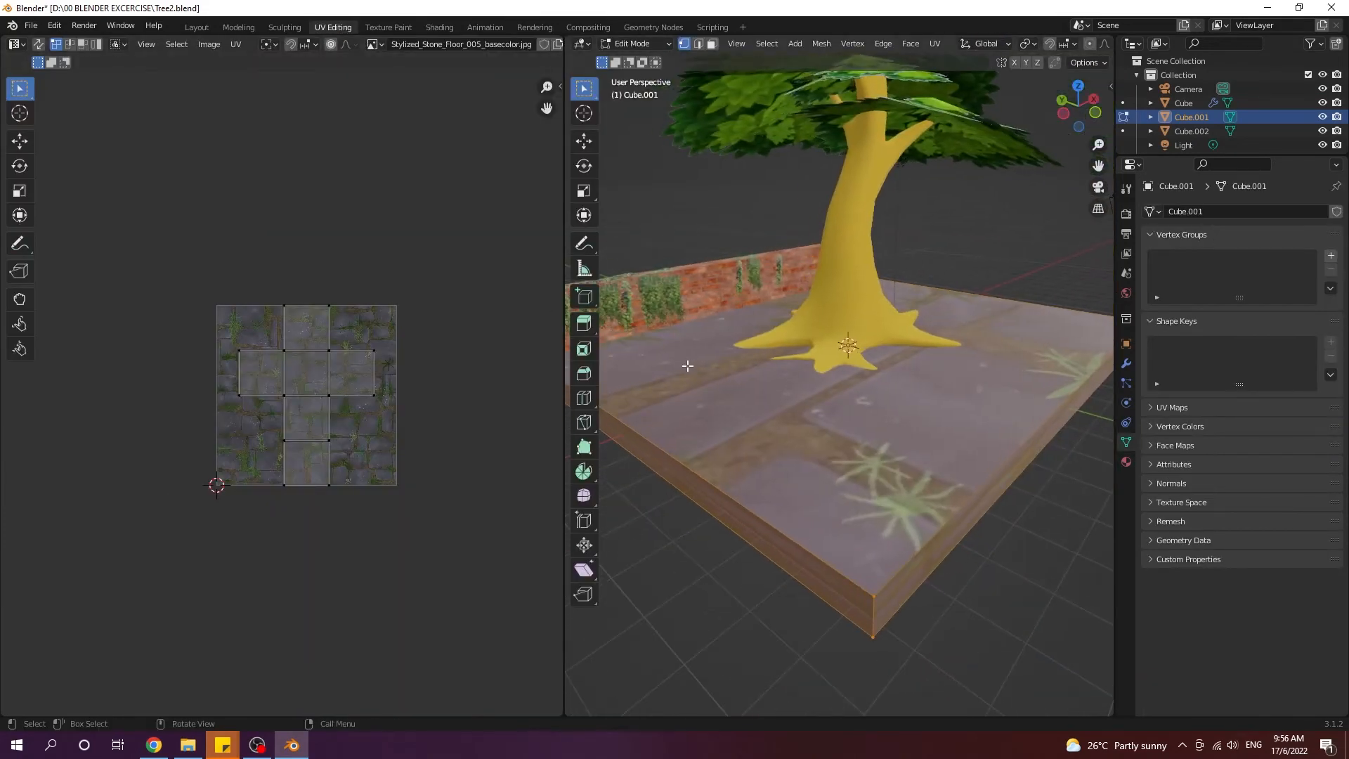
{"action": "middle_click_drag", "start_coordinate": [771, 461], "coordinate": [806, 458]}
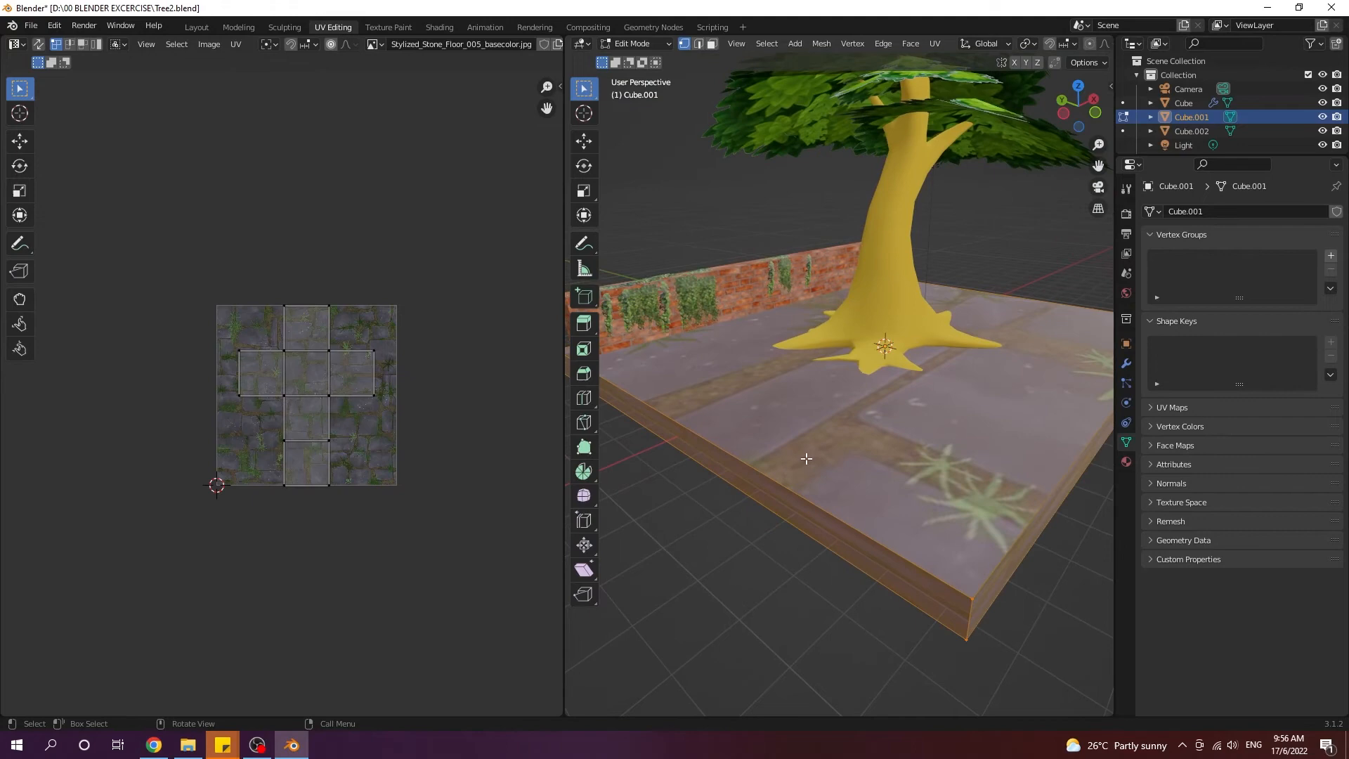
{"action": "key", "text": "u"}
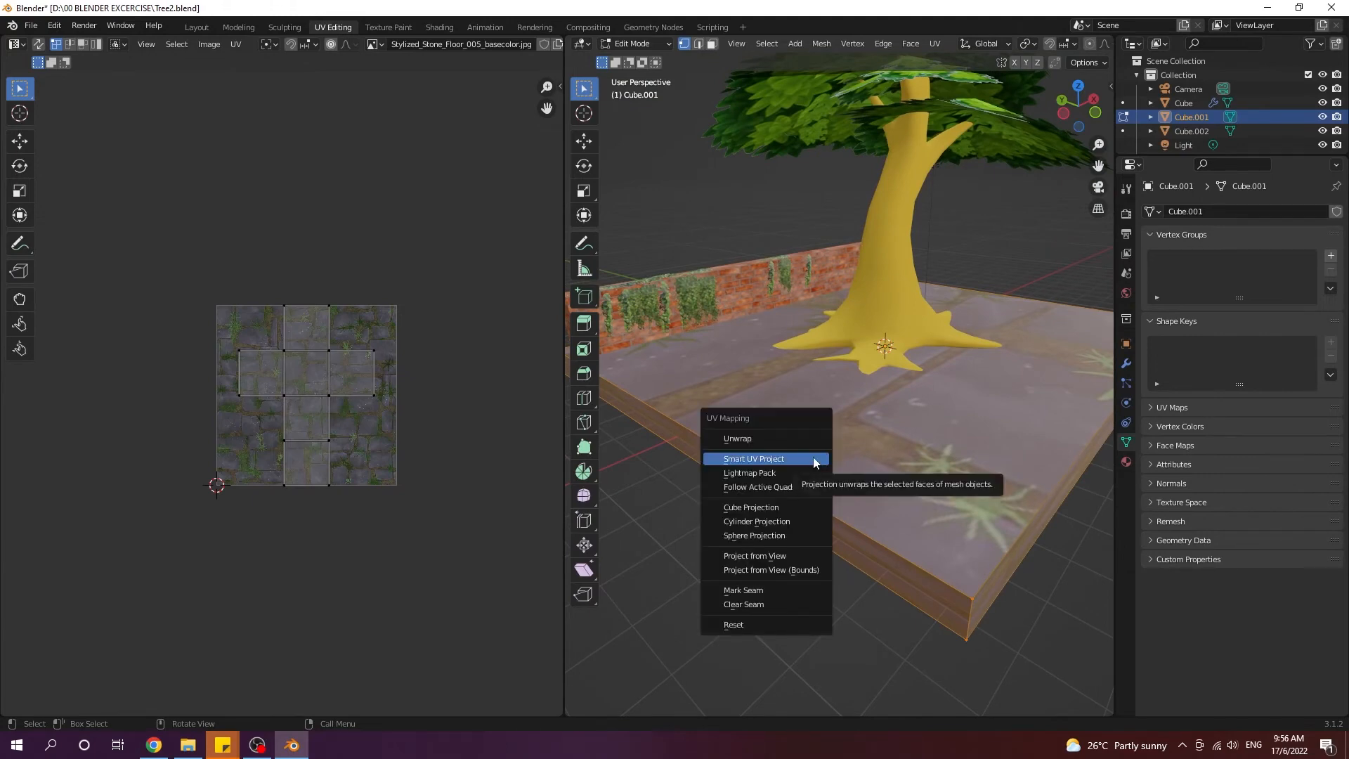
{"action": "left_click", "coordinate": [813, 458]}
{"action": "left_click", "coordinate": [812, 570]}
{"action": "middle_click_drag", "start_coordinate": [831, 574], "coordinate": [888, 576]}
Step: Select only the slab's top face and scale up its UV island to make the stone pattern finer
{"action": "key", "text": "alt+a"}
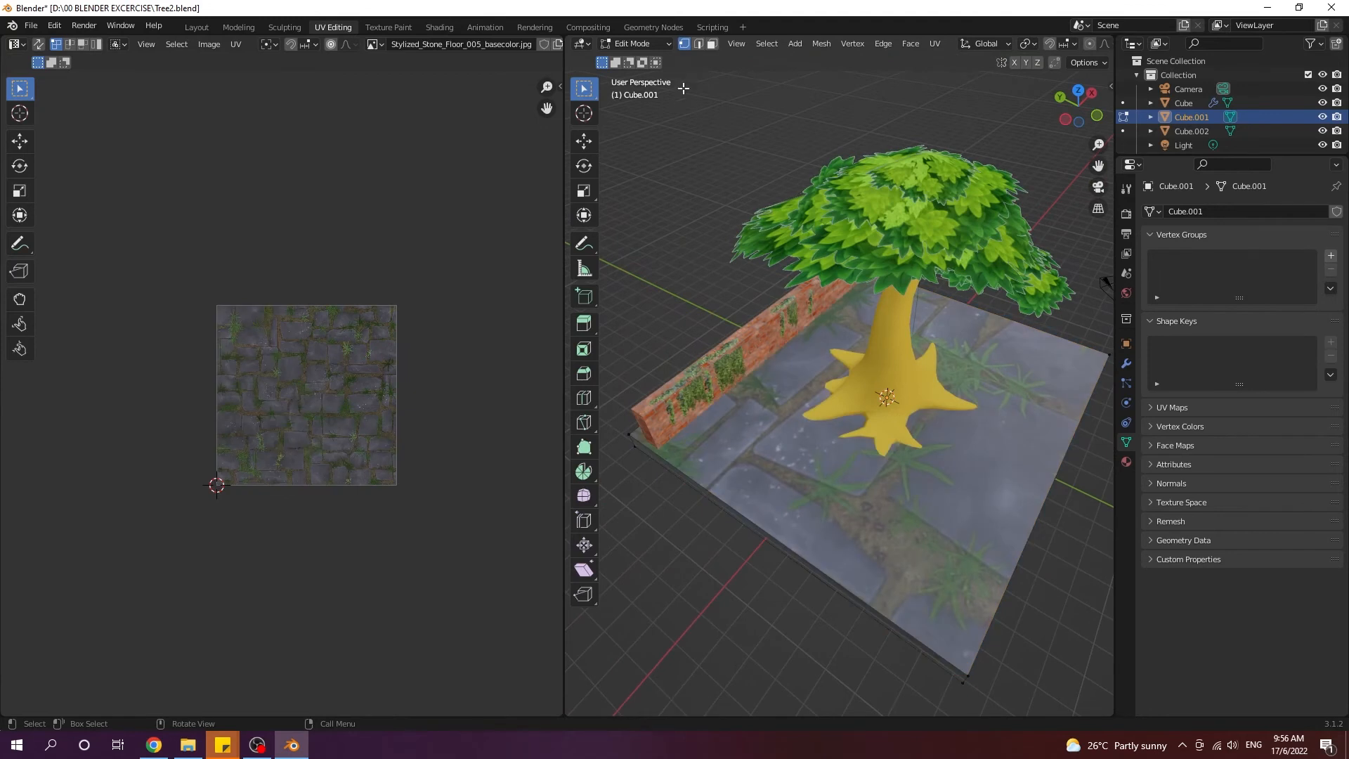
{"action": "left_click", "coordinate": [715, 47]}
{"action": "left_click", "coordinate": [924, 493]}
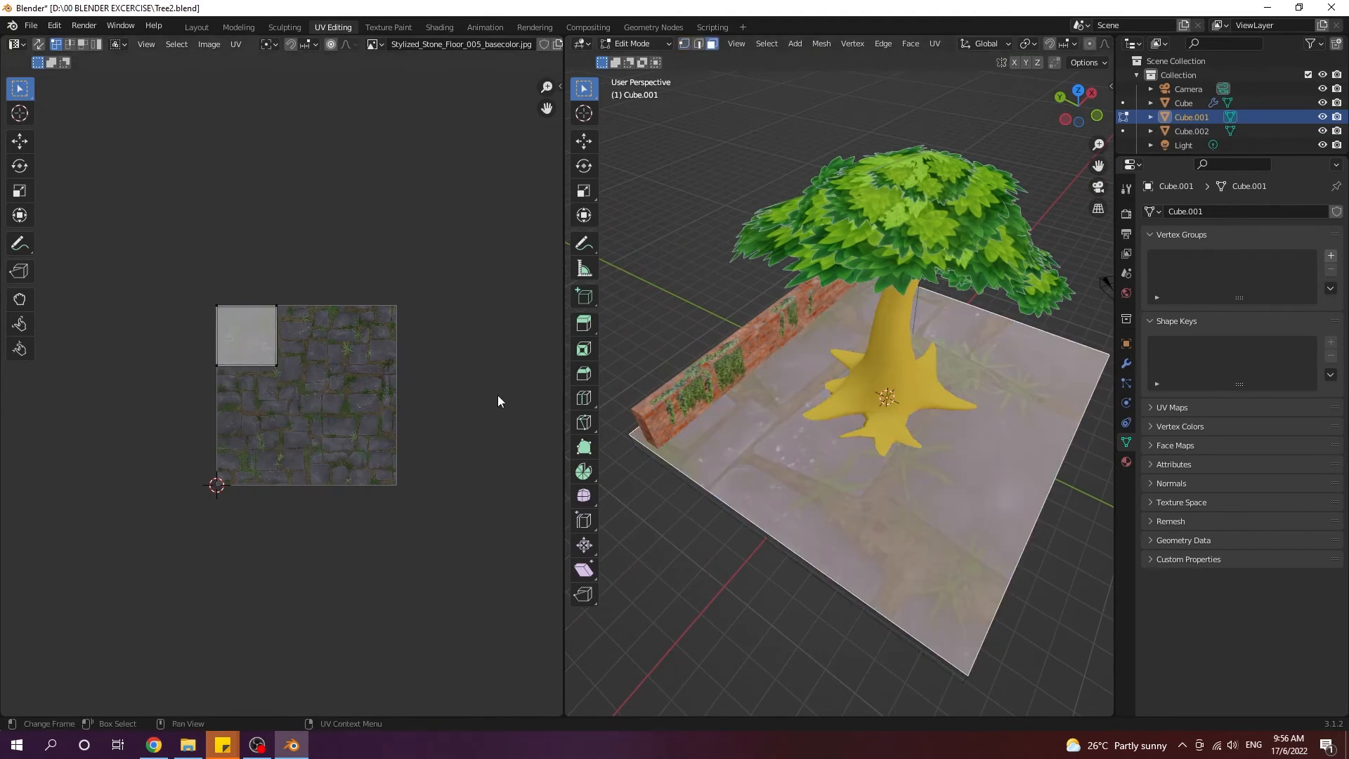
{"action": "key", "text": "a"}
{"action": "key", "text": "s"}
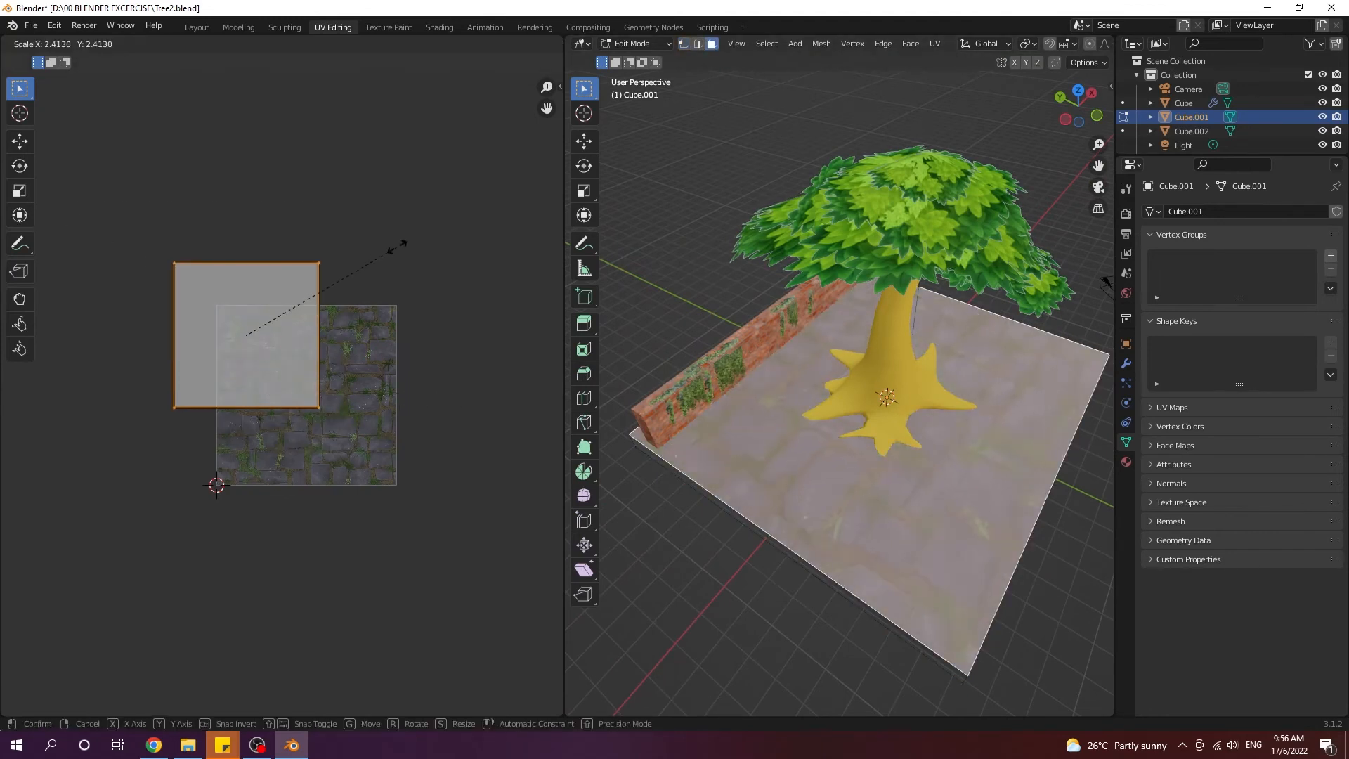
{"action": "left_click", "coordinate": [476, 214]}
Step: Center the top face's UV island over the stone texture and enlarge it further
{"action": "key", "text": "g"}
{"action": "left_click", "coordinate": [535, 270]}
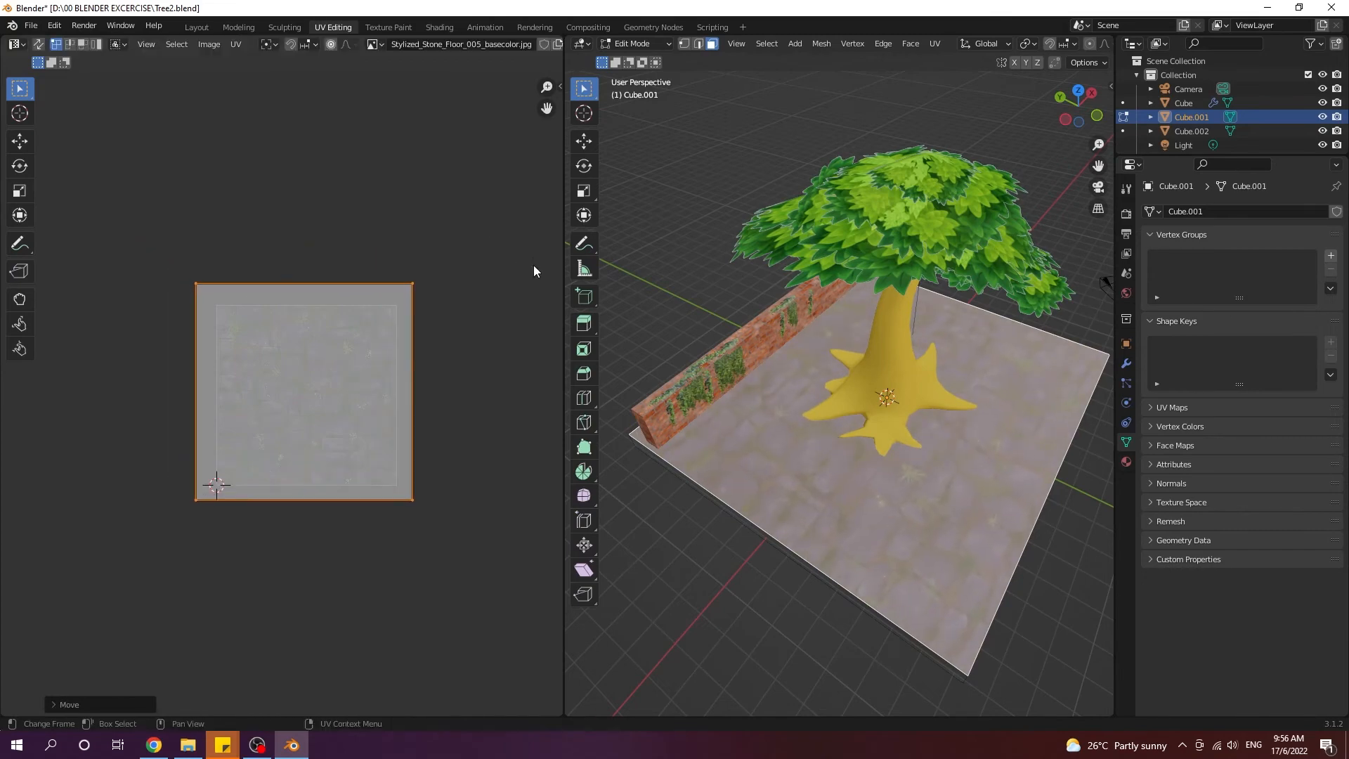
{"action": "key", "text": "s"}
{"action": "left_click", "coordinate": [557, 238]}
{"action": "left_click", "coordinate": [1062, 609]}
{"action": "middle_click_drag", "start_coordinate": [1064, 609], "coordinate": [1040, 563]}
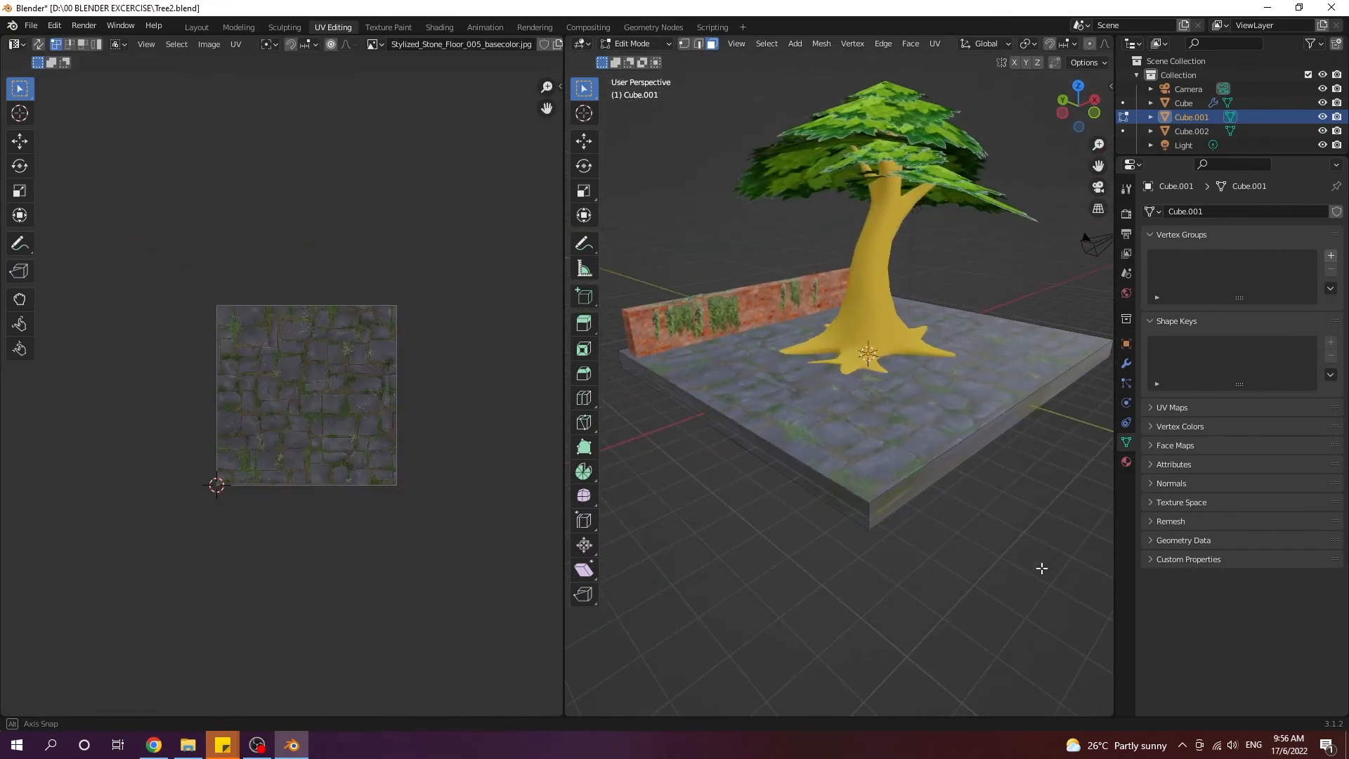
{"action": "scroll", "coordinate": [937, 496], "scroll_direction": "up", "scroll_amount": 4}
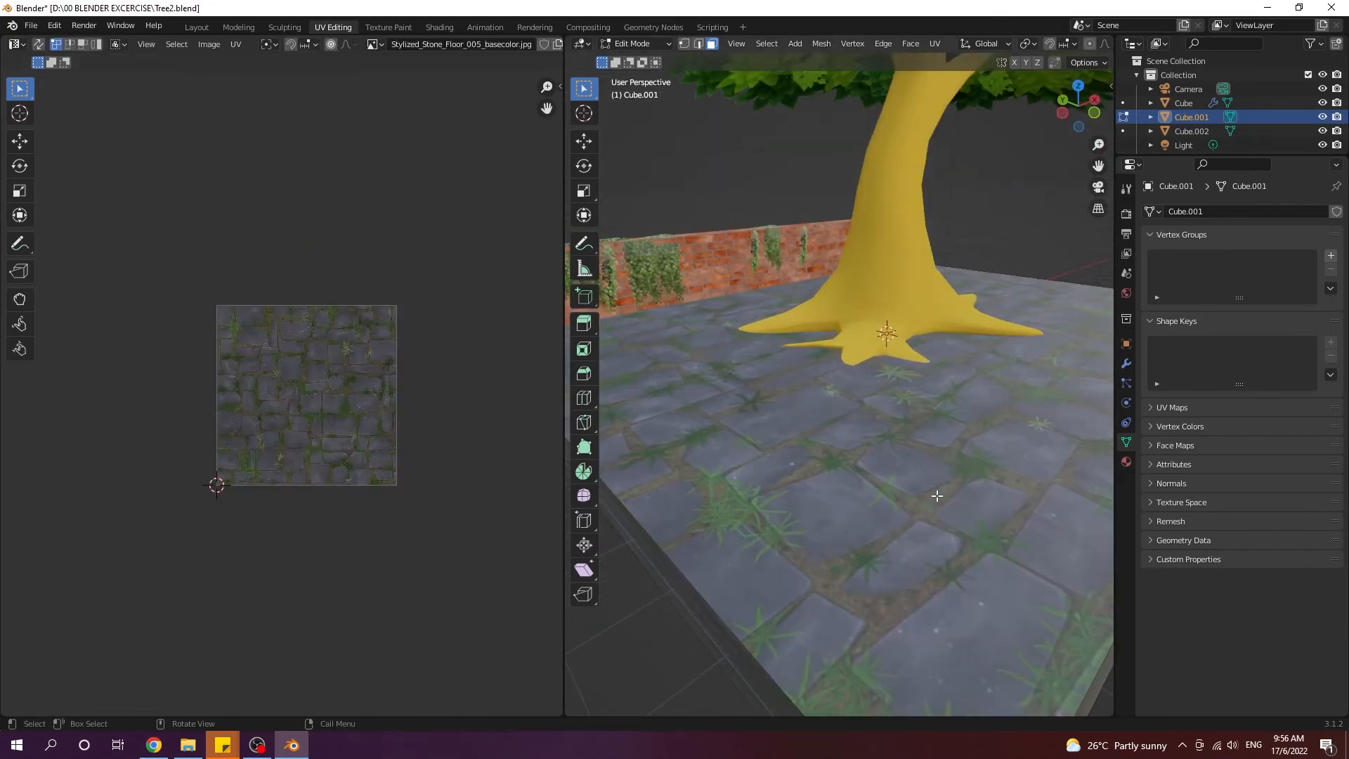
Step: Add a second material slot to the ground slab in the Layout workspace, with a new material whose base color is black
{"action": "left_click", "coordinate": [196, 26]}
{"action": "scroll", "coordinate": [841, 376], "scroll_direction": "up", "scroll_amount": 4}
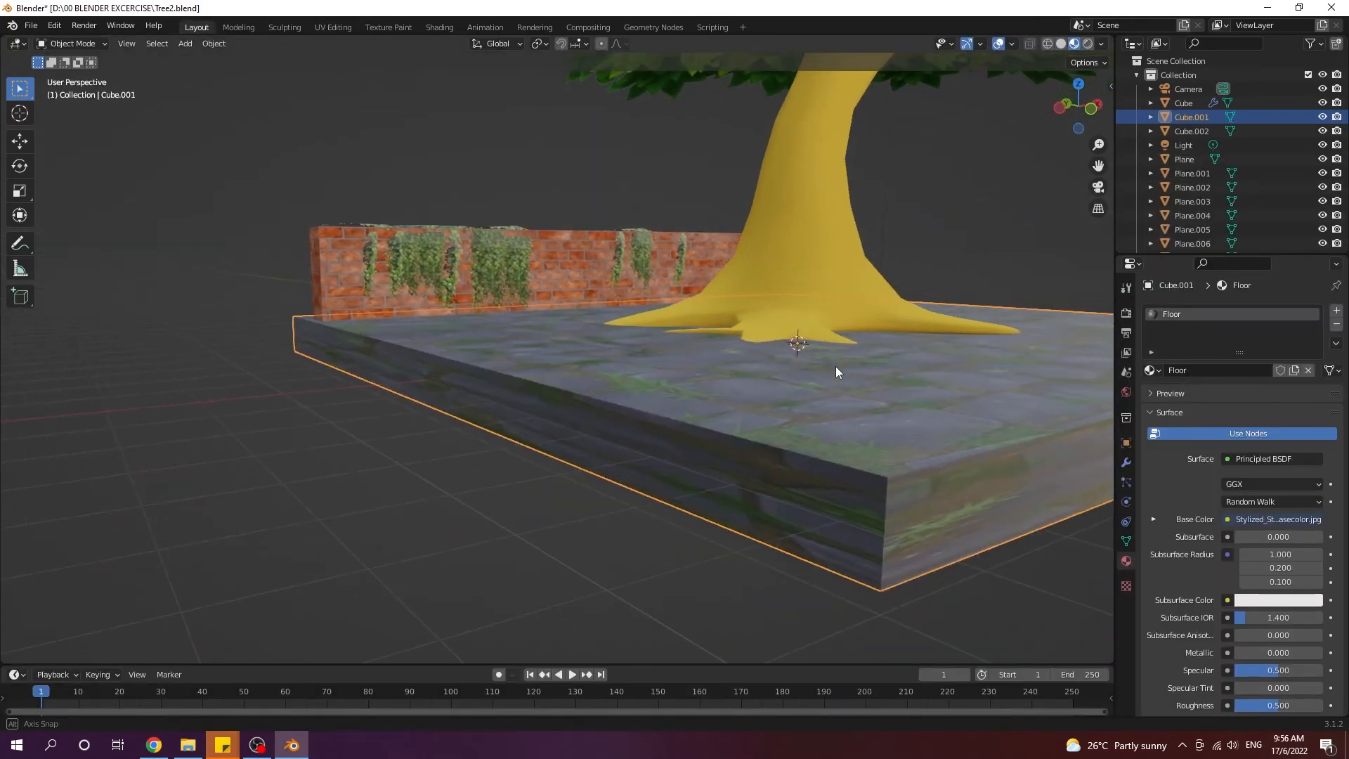
{"action": "middle_click_drag", "start_coordinate": [836, 366], "coordinate": [819, 366]}
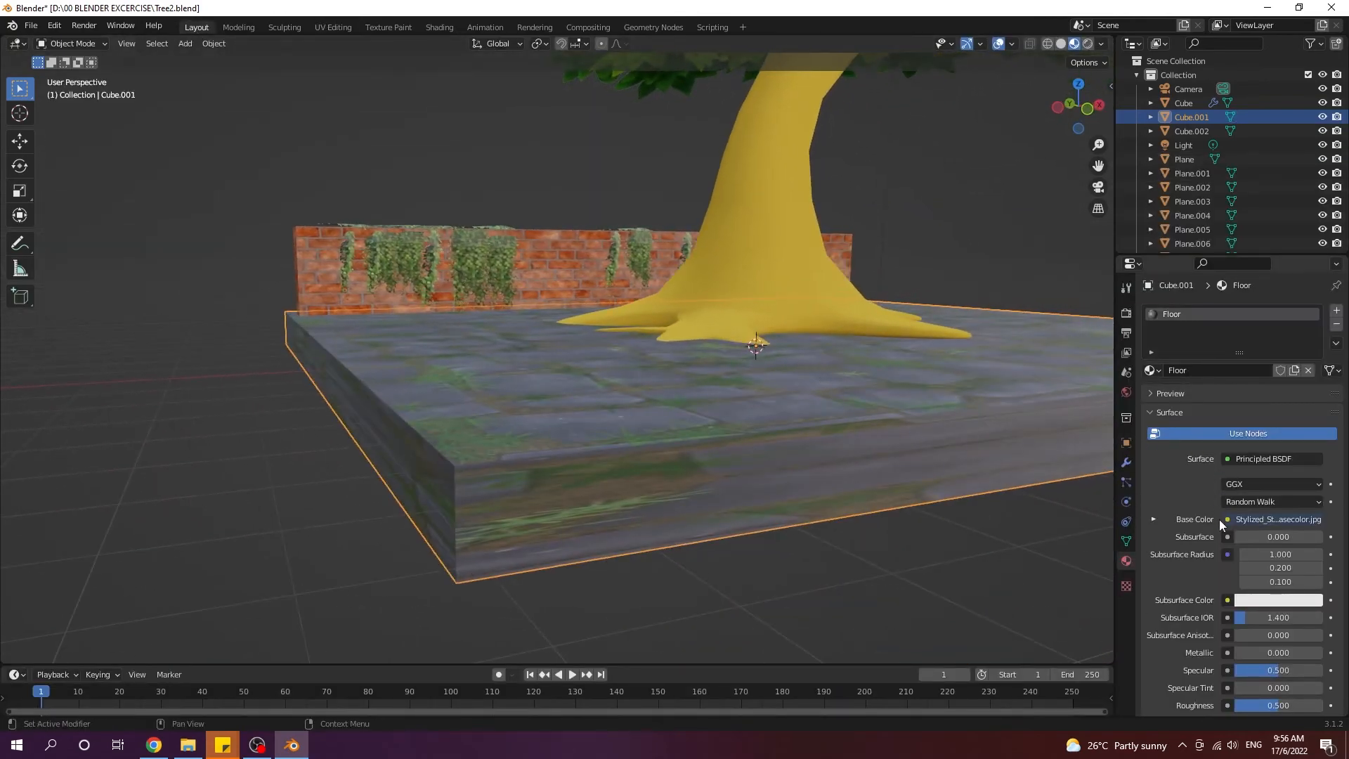
{"action": "left_click", "coordinate": [1336, 311]}
{"action": "left_click", "coordinate": [1153, 399]}
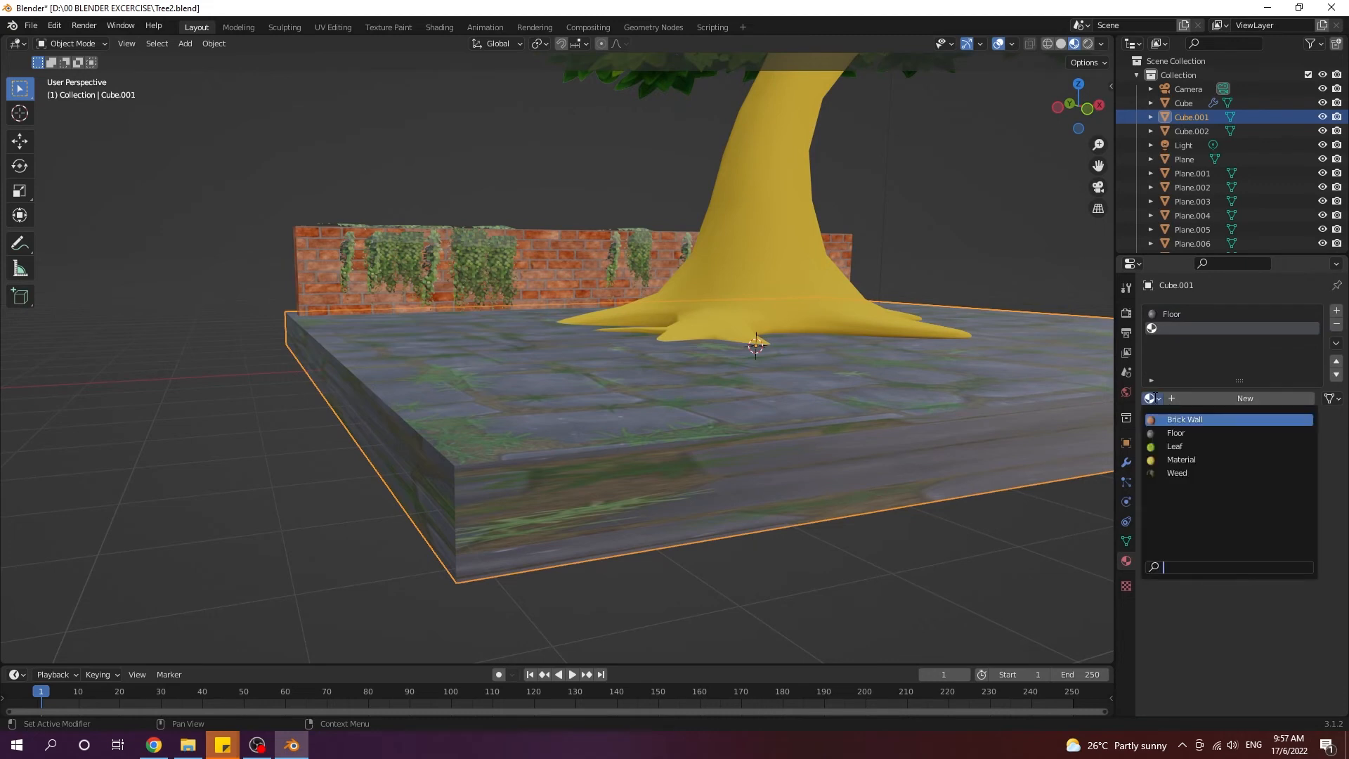
{"action": "left_click", "coordinate": [1154, 397]}
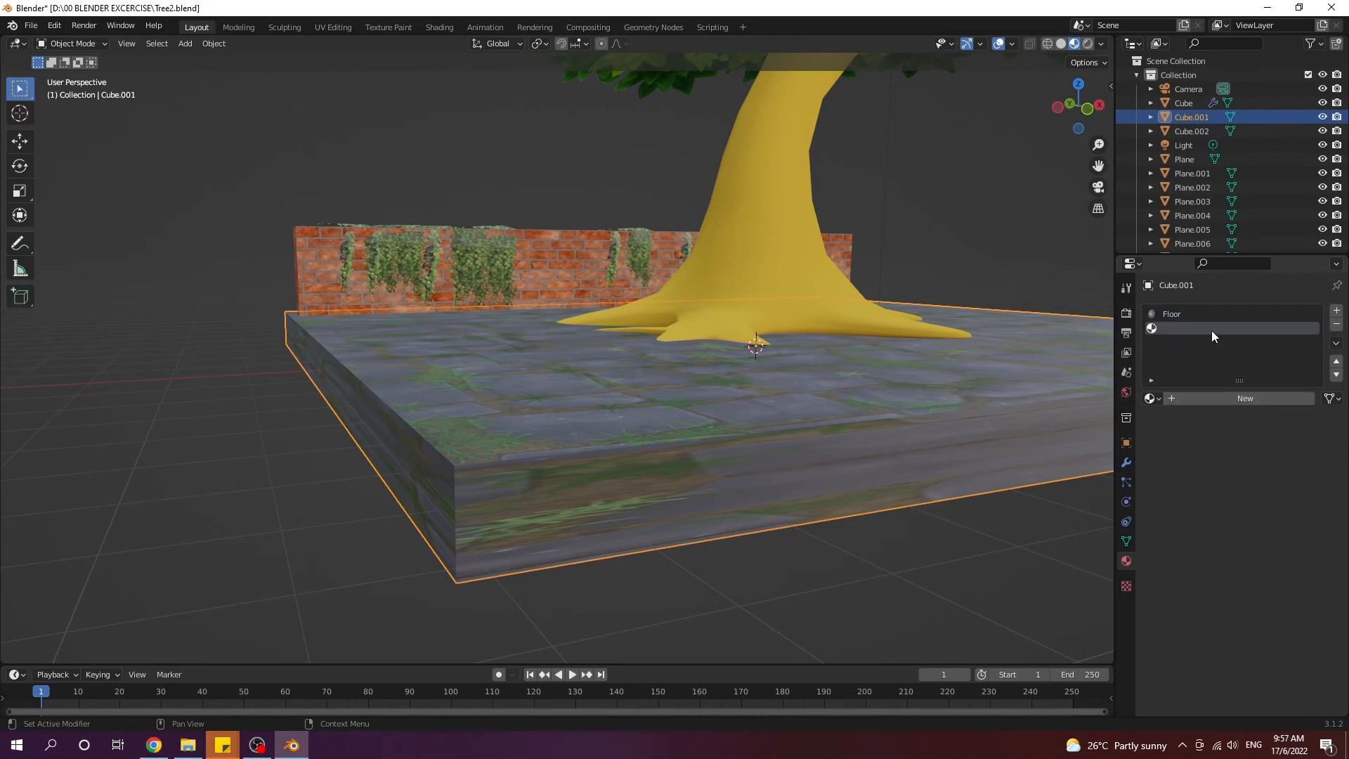
{"action": "left_click", "coordinate": [1220, 403]}
{"action": "left_click", "coordinate": [1259, 548]}
{"action": "left_click_drag", "start_coordinate": [1312, 357], "coordinate": [1311, 450]}
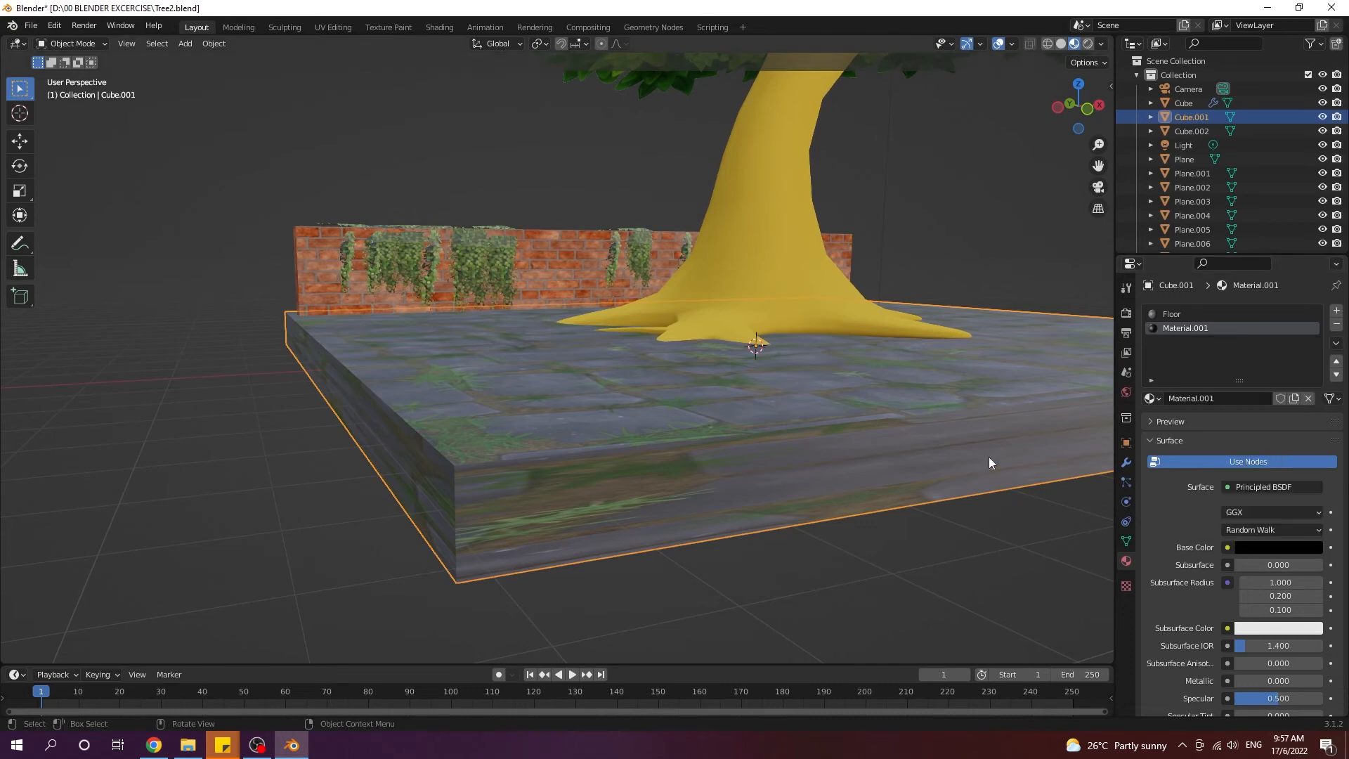
Step: Select the slab's side faces, rename the new black material BLACK and assign it to them
{"action": "key", "text": "Tab"}
{"action": "left_click", "coordinate": [888, 458]}
{"action": "middle_click_drag", "start_coordinate": [436, 503], "coordinate": [678, 352]}
{"action": "left_click", "coordinate": [512, 265], "text": "shift"}
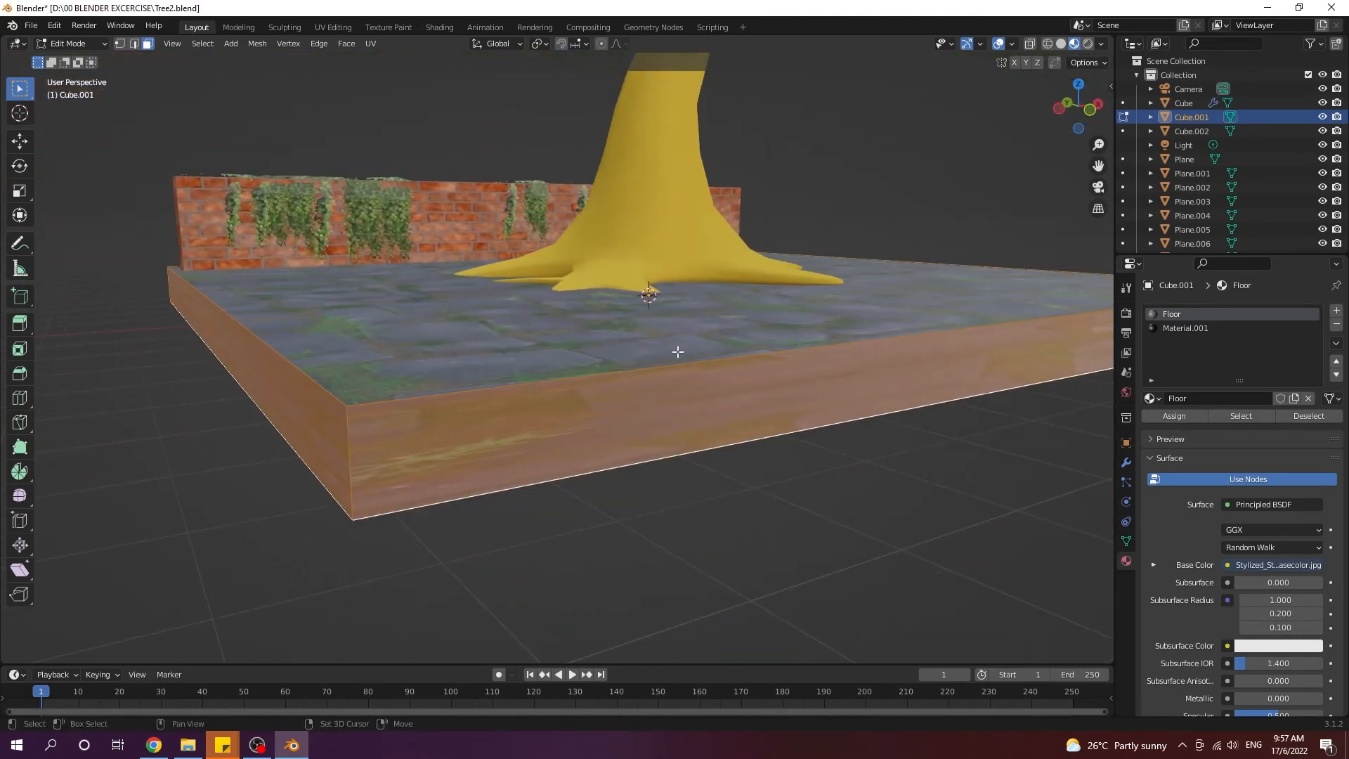
{"action": "left_click", "coordinate": [1229, 328]}
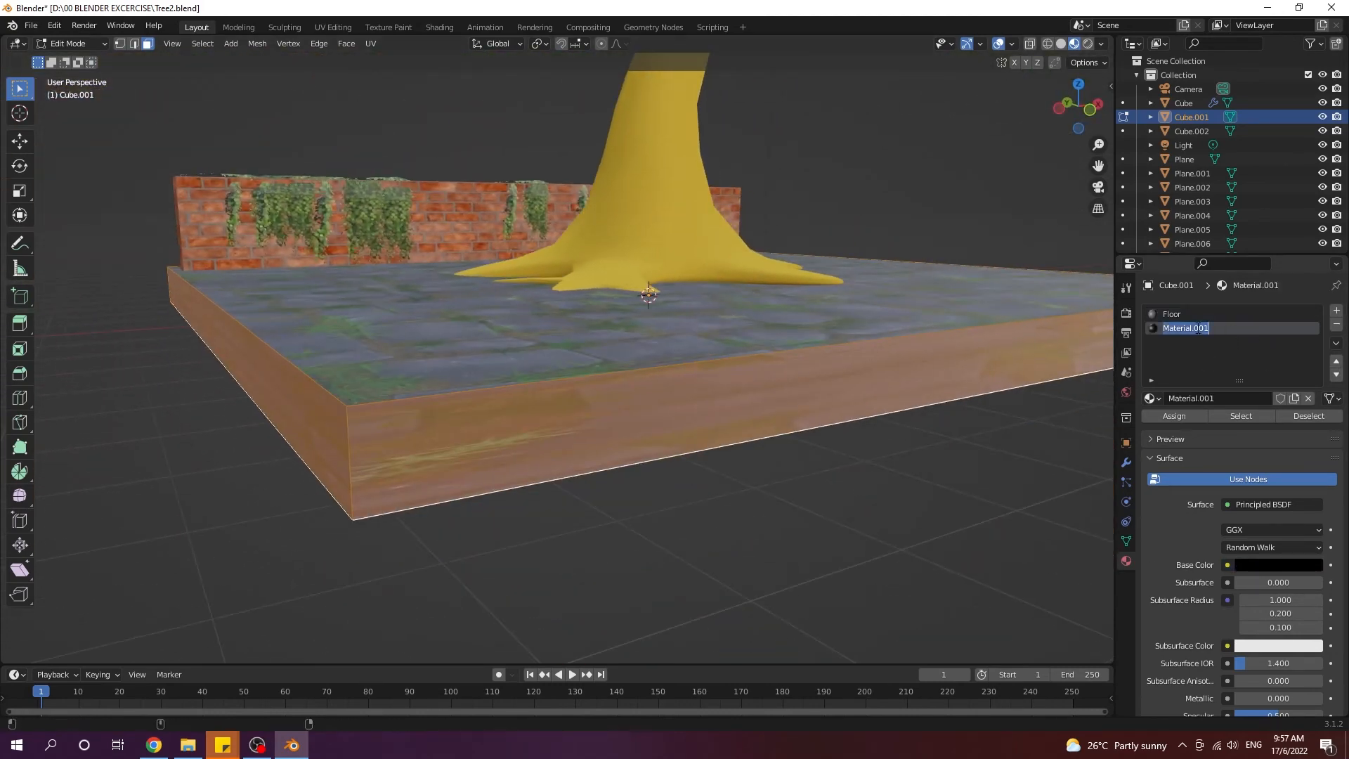
{"action": "left_click", "coordinate": [1195, 415]}
{"action": "middle_click_drag", "start_coordinate": [947, 585], "coordinate": [889, 599]}
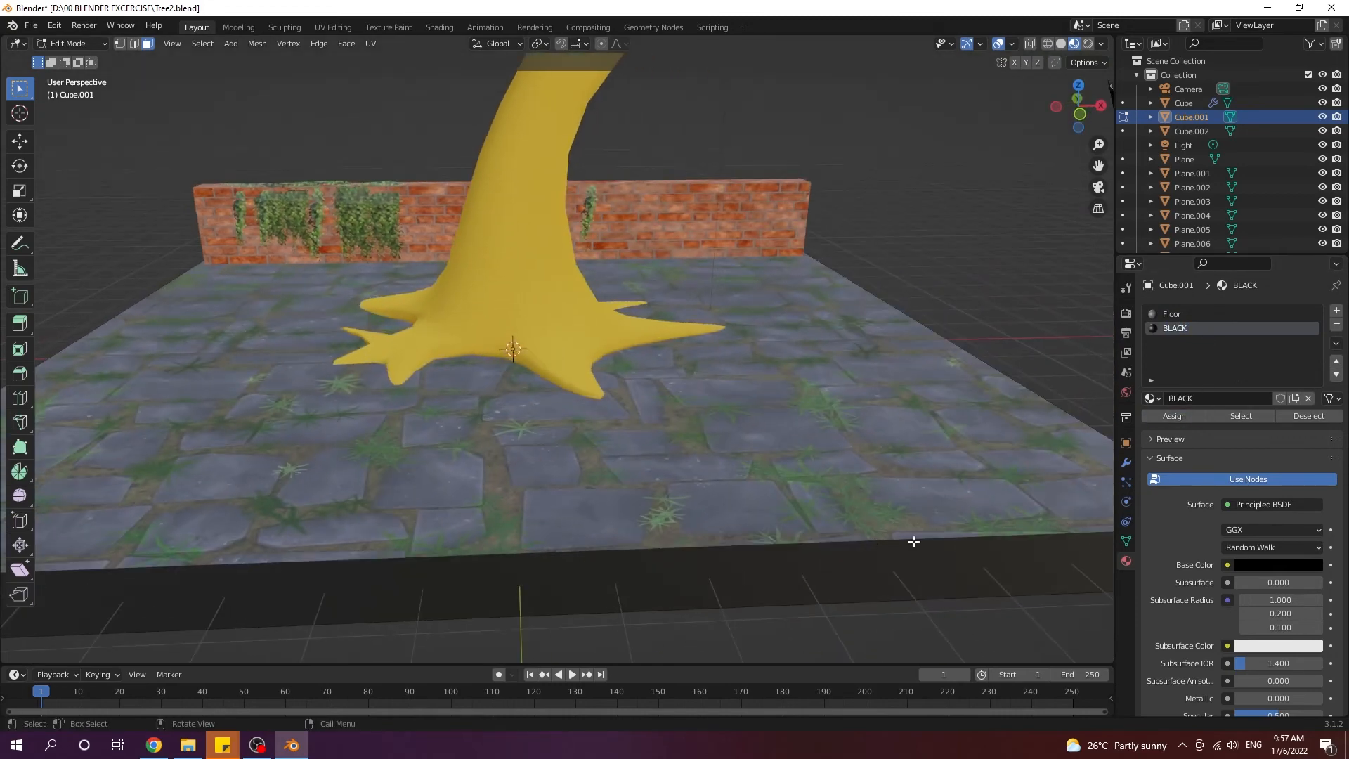
Step: Set the BLACK material's Specular to 0
{"action": "scroll", "coordinate": [1276, 667], "scroll_direction": "down", "scroll_amount": 1}
{"action": "left_click_drag", "start_coordinate": [1279, 689], "coordinate": [1324, 689]}
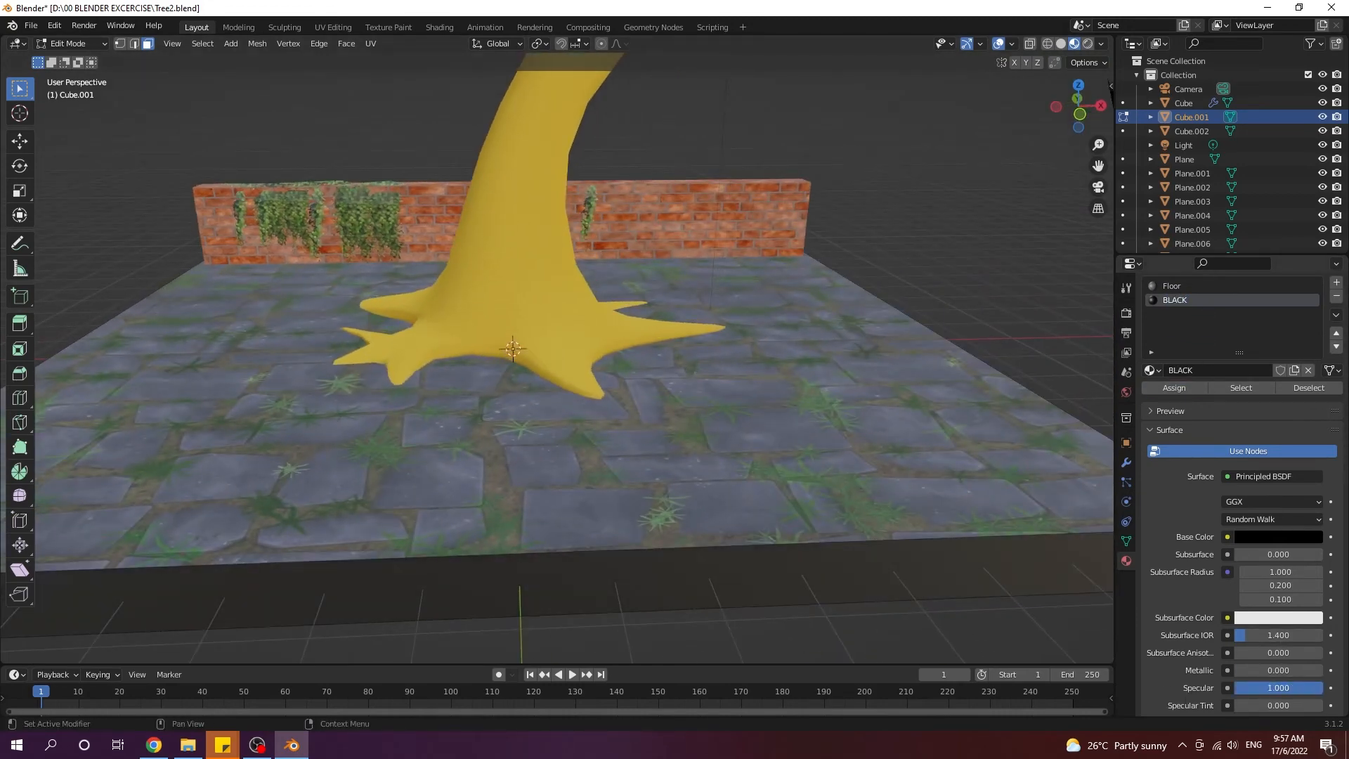
{"action": "key", "text": "ctrl+z"}
{"action": "key", "text": "Tab"}
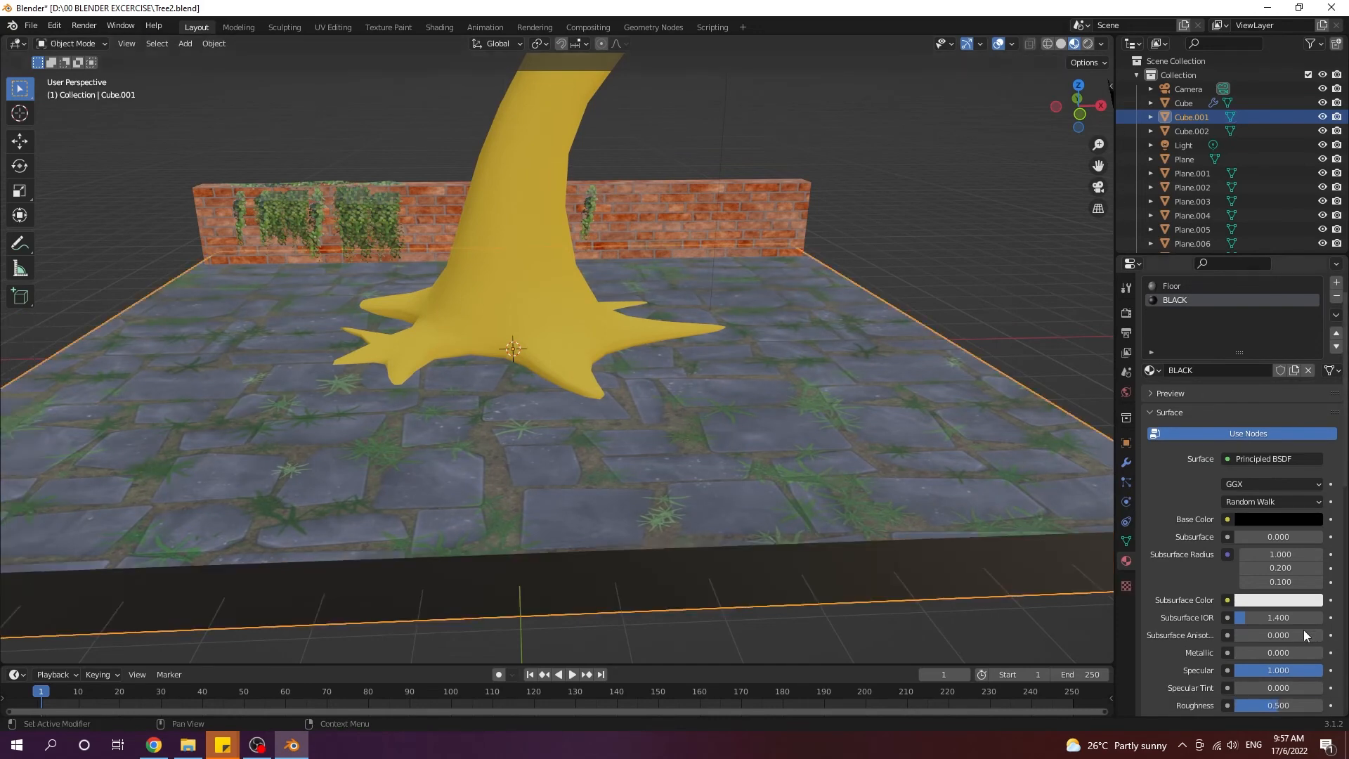
{"action": "left_click_drag", "start_coordinate": [1305, 673], "coordinate": [1235, 671]}
{"action": "middle_click_drag", "start_coordinate": [839, 577], "coordinate": [897, 589]}
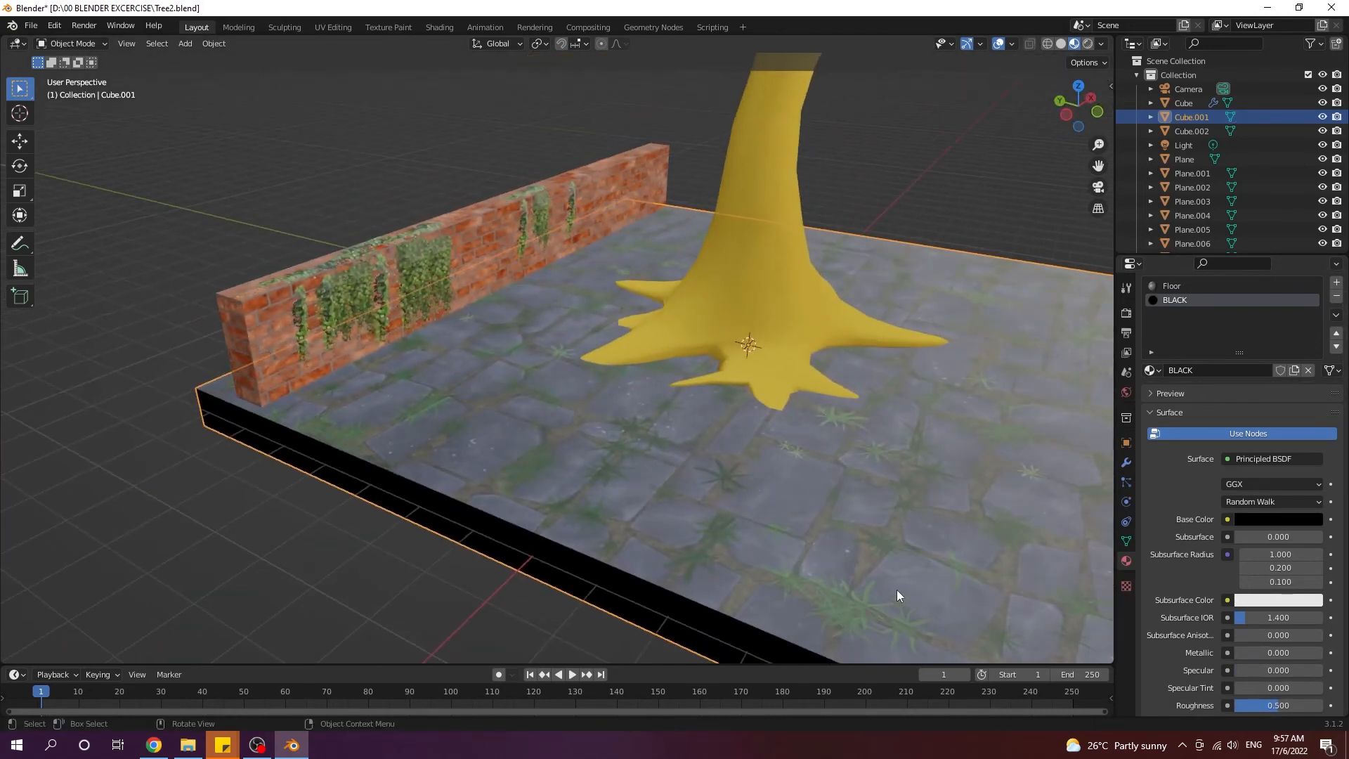
Step: Select the slab's top face and lower the Floor material's Specular to 0
{"action": "key", "text": "Tab"}
{"action": "left_click", "coordinate": [928, 550]}
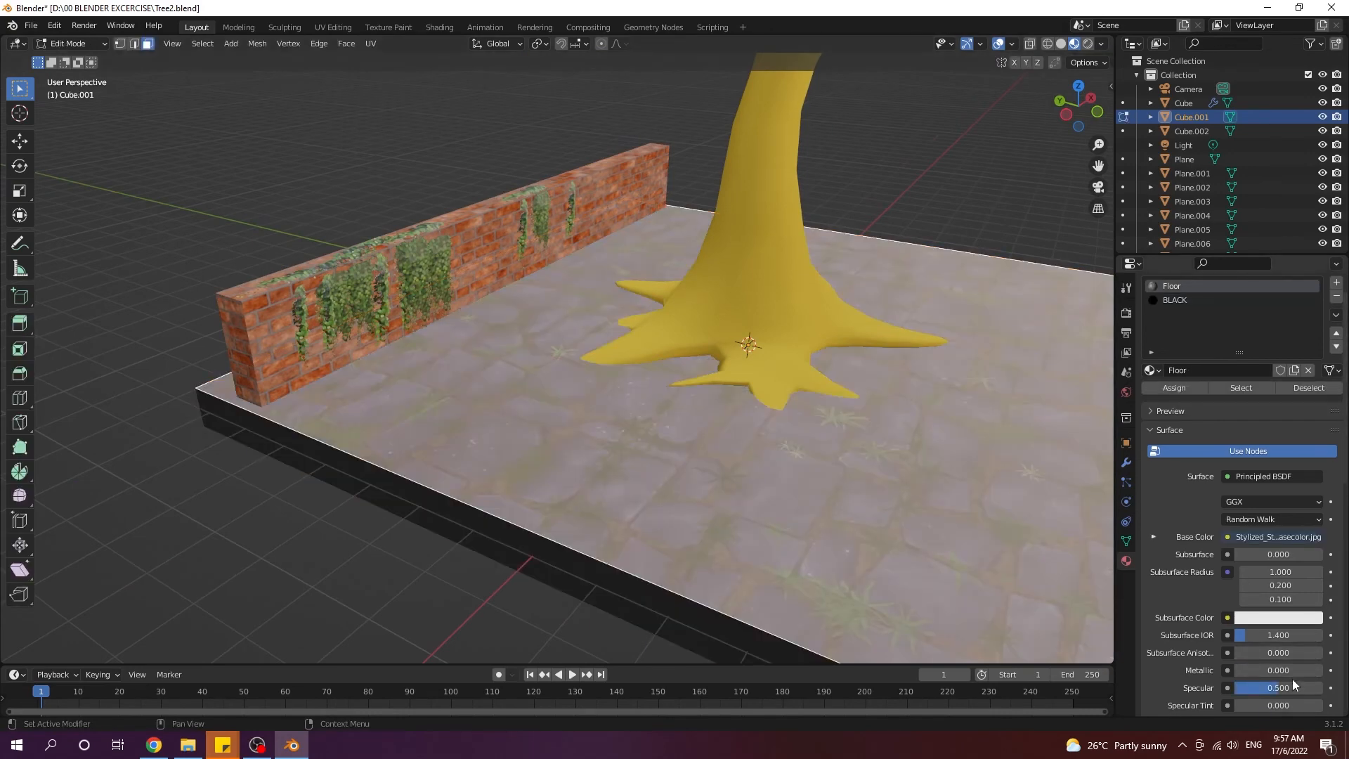
{"action": "left_click_drag", "start_coordinate": [1268, 686], "coordinate": [1237, 686]}
{"action": "key", "text": "Tab"}
{"action": "middle_click_drag", "start_coordinate": [440, 611], "coordinate": [571, 485]}
{"action": "scroll", "coordinate": [436, 586], "scroll_direction": "down", "scroll_amount": 4}
{"action": "scroll", "coordinate": [648, 395], "scroll_direction": "up", "scroll_amount": 8}
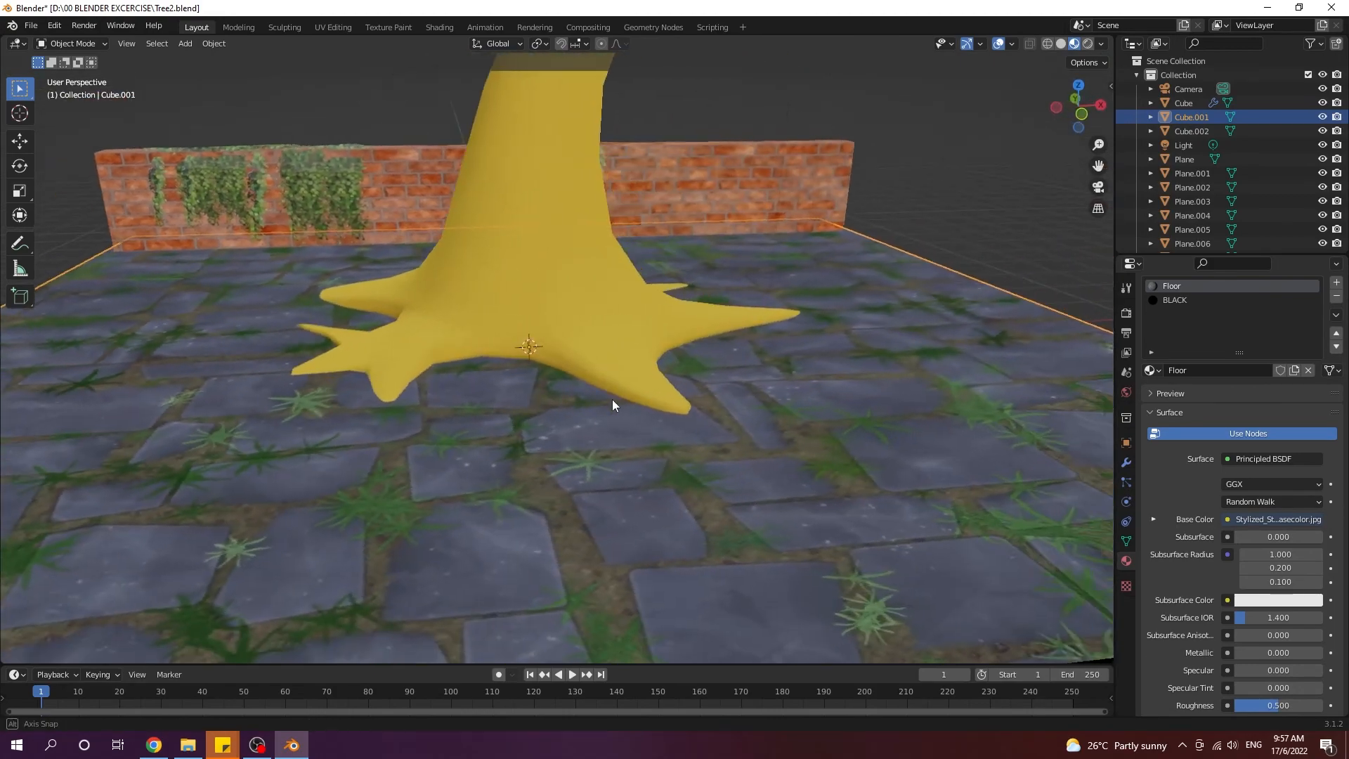
{"action": "scroll", "coordinate": [610, 401], "scroll_direction": "down", "scroll_amount": 6}
{"action": "middle_click_drag", "start_coordinate": [630, 407], "coordinate": [610, 464]}
Step: Select several leaf planes of the tree canopy and scale them together
{"action": "left_click", "coordinate": [610, 191]}
{"action": "middle_click_drag", "start_coordinate": [639, 274], "coordinate": [563, 265]}
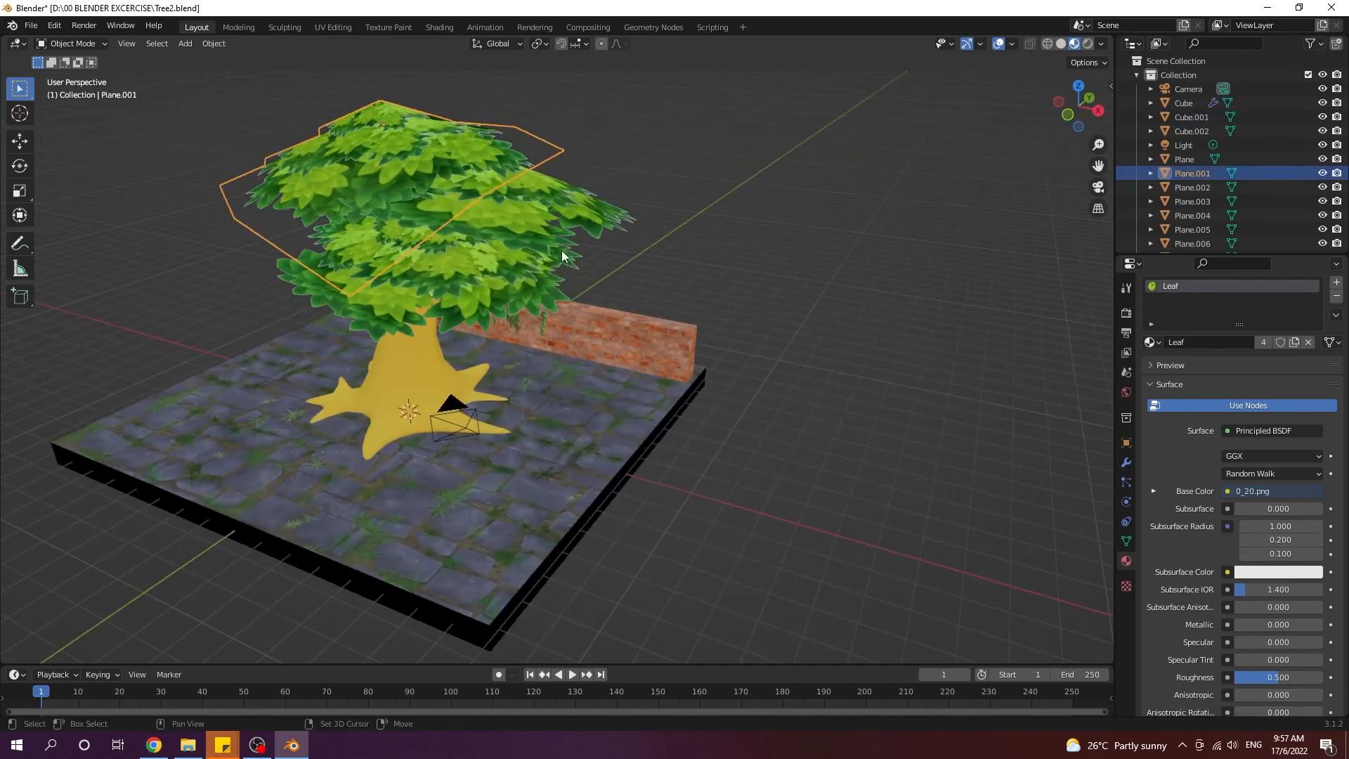
{"action": "left_click", "coordinate": [557, 235], "text": "shift"}
{"action": "left_click", "coordinate": [475, 306], "text": "shift"}
{"action": "middle_click_drag", "start_coordinate": [475, 305], "coordinate": [720, 325]}
{"action": "key", "text": "s"}
{"action": "left_click", "coordinate": [667, 324]}
{"action": "left_click", "coordinate": [1018, 373]}
Step: Select the leaf plane at the top of the canopy and scale it on its own
{"action": "mouse_move", "coordinate": [808, 414]}
{"action": "middle_mouse_down"}
{"action": "mouse_move", "coordinate": [836, 389]}
{"action": "mouse_move", "coordinate": [820, 399]}
{"action": "middle_mouse_up"}
{"action": "left_click", "coordinate": [660, 158]}
{"action": "middle_click_drag", "start_coordinate": [693, 166], "coordinate": [556, 229]}
{"action": "left_click", "coordinate": [556, 132]}
{"action": "key", "text": "s"}
{"action": "left_click", "coordinate": [573, 156]}
{"action": "left_click", "coordinate": [712, 395]}
{"action": "middle_click_drag", "start_coordinate": [713, 395], "coordinate": [687, 363]}
{"action": "left_click", "coordinate": [563, 432]}
{"action": "scroll", "coordinate": [564, 431], "scroll_direction": "up", "scroll_amount": 3}
{"action": "left_click", "coordinate": [1020, 377]}
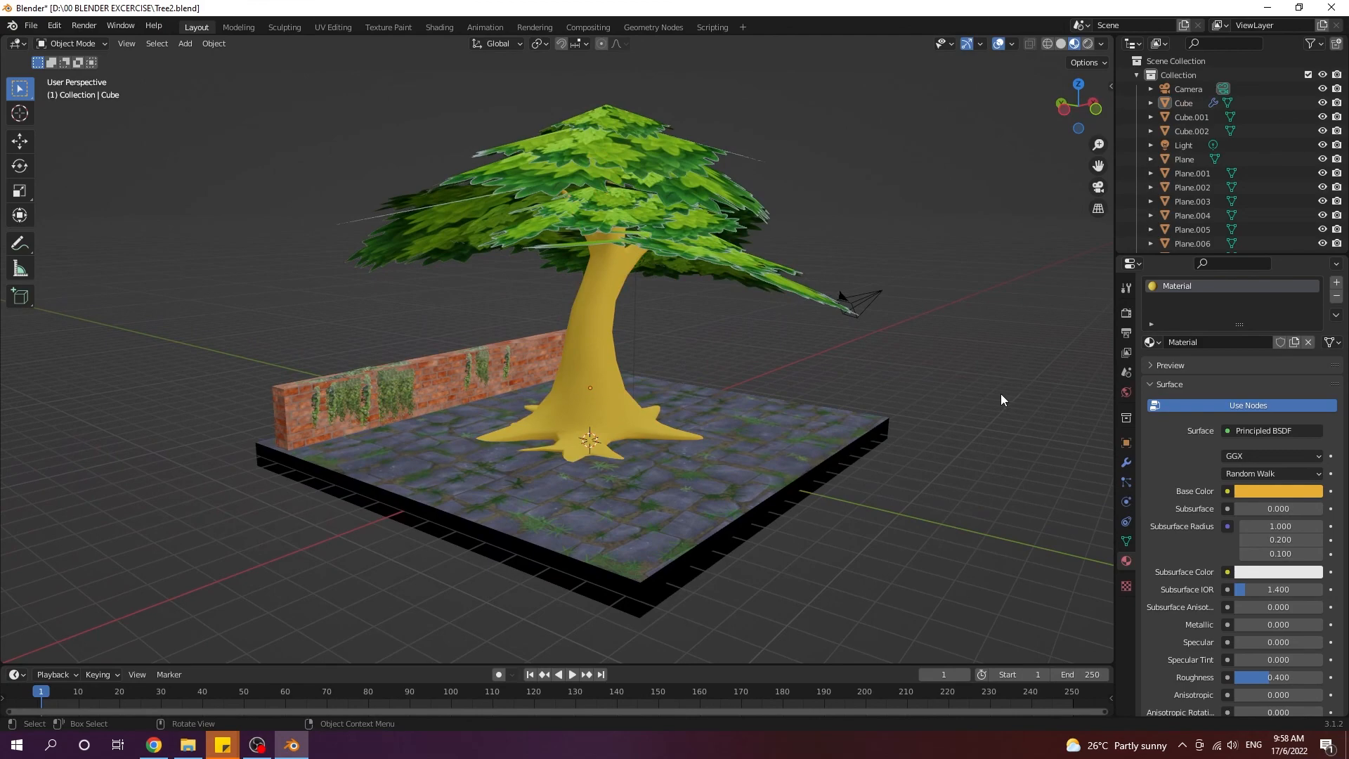
{"action": "middle_click_drag", "start_coordinate": [1001, 393], "coordinate": [980, 399]}
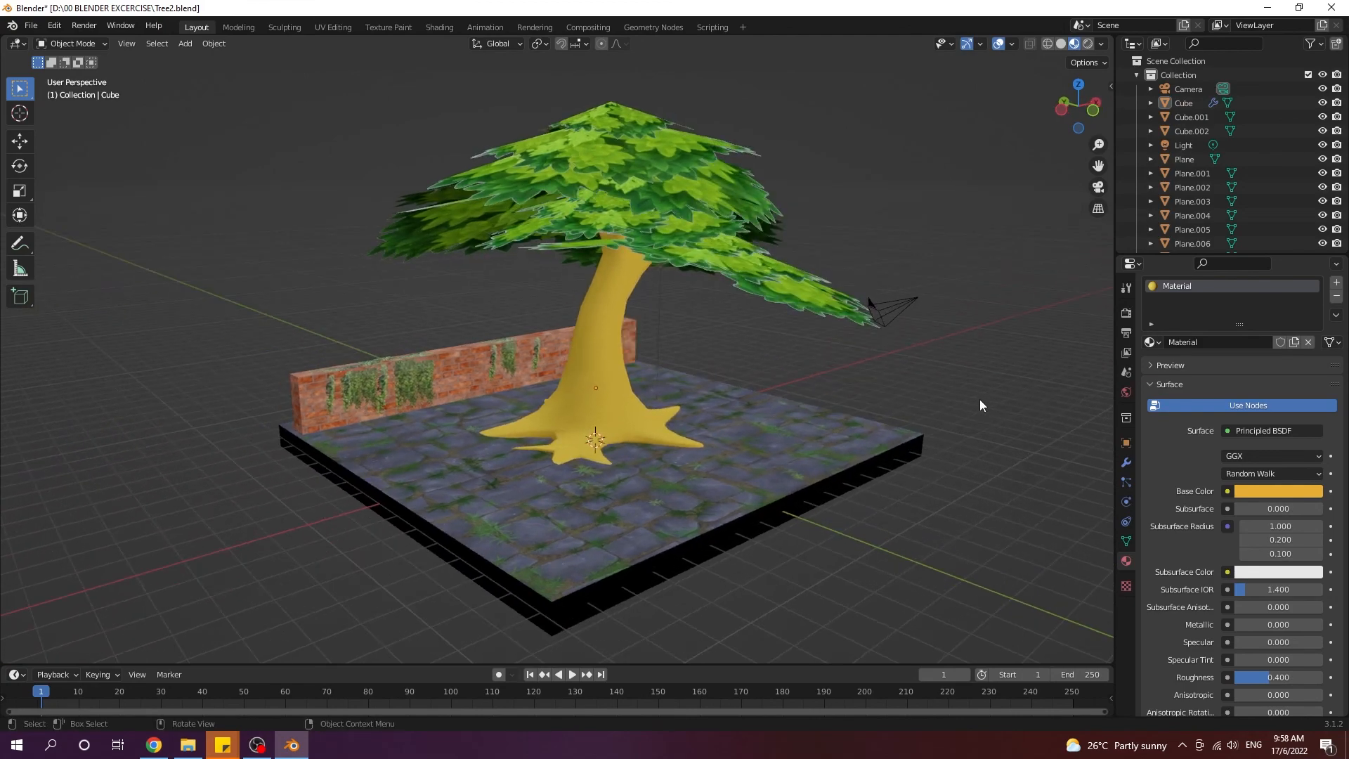